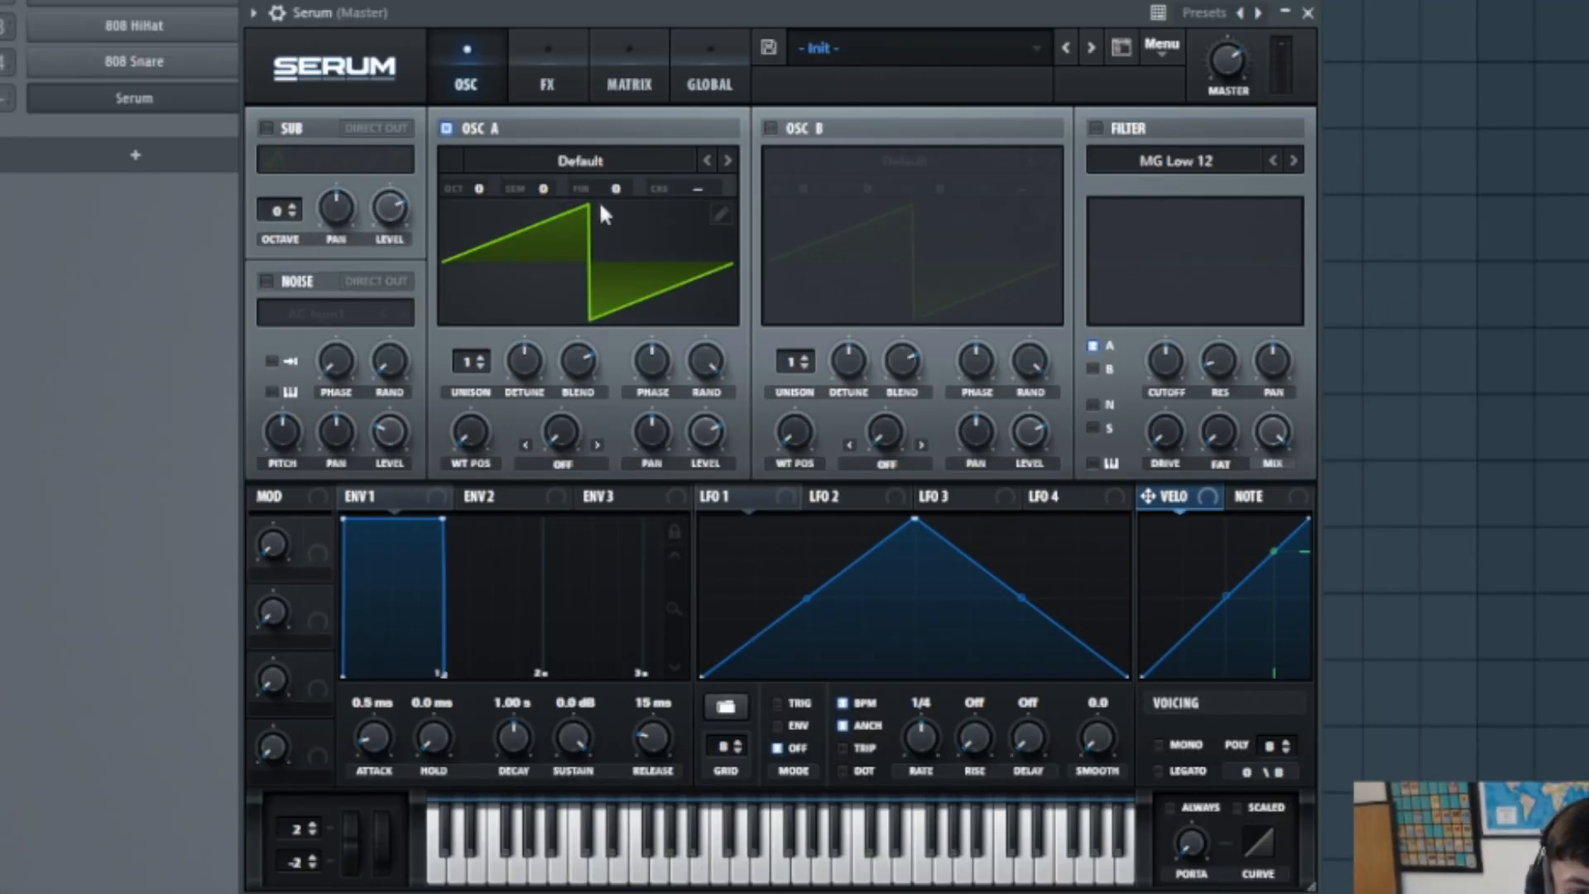
- Load the Analog wavetable BSOD_Square into oscillator A and set its octave to -2
click(629, 161)
mouse_move(629, 188)
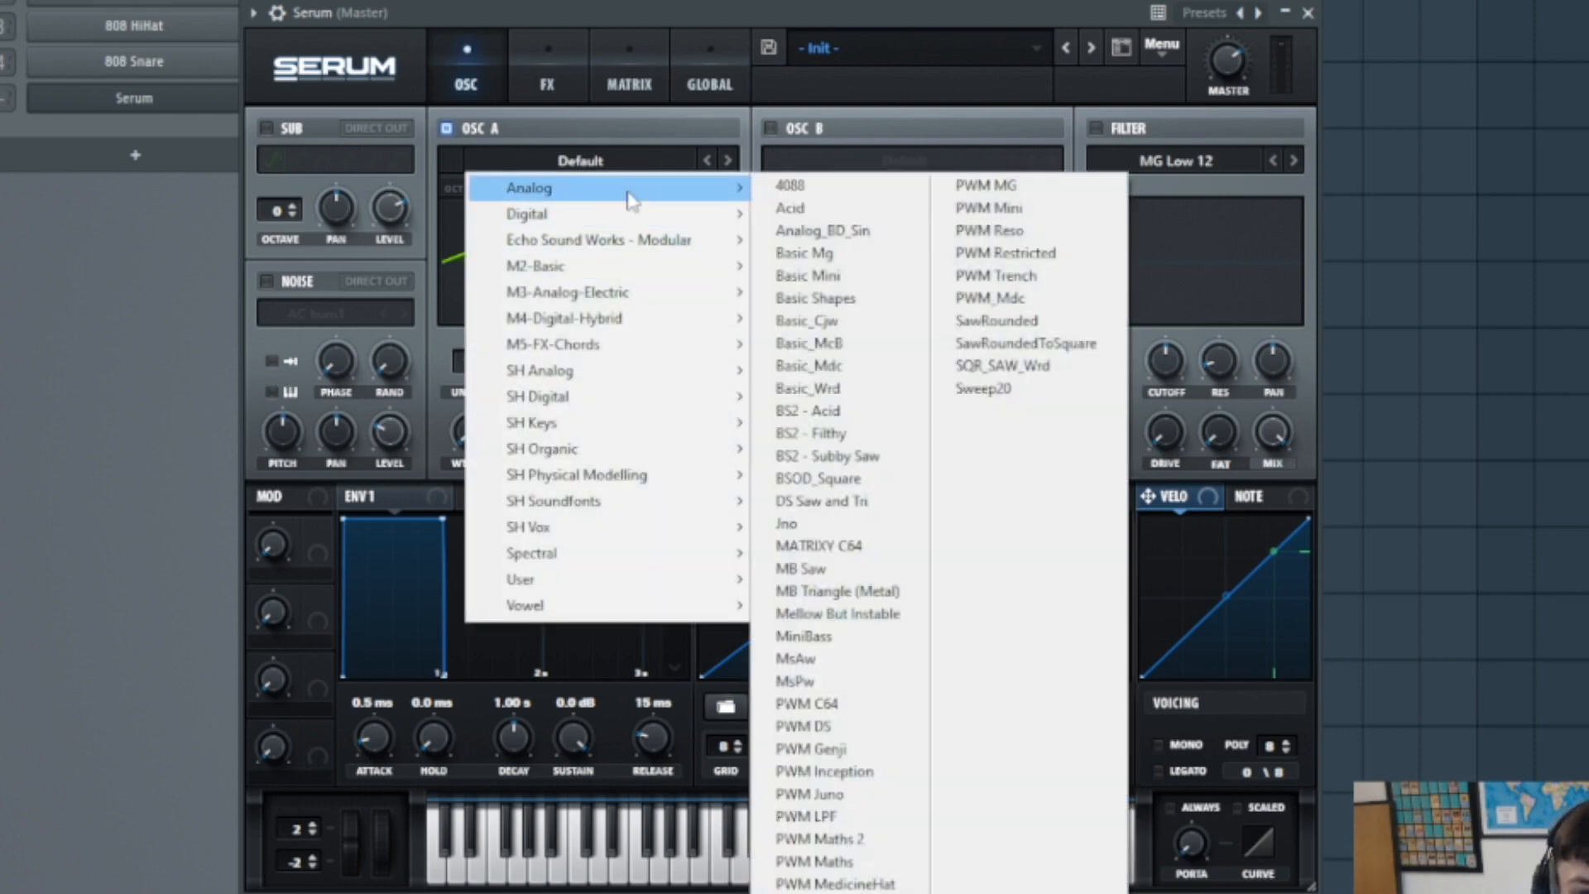
click(848, 487)
drag(489, 195, 473, 245)
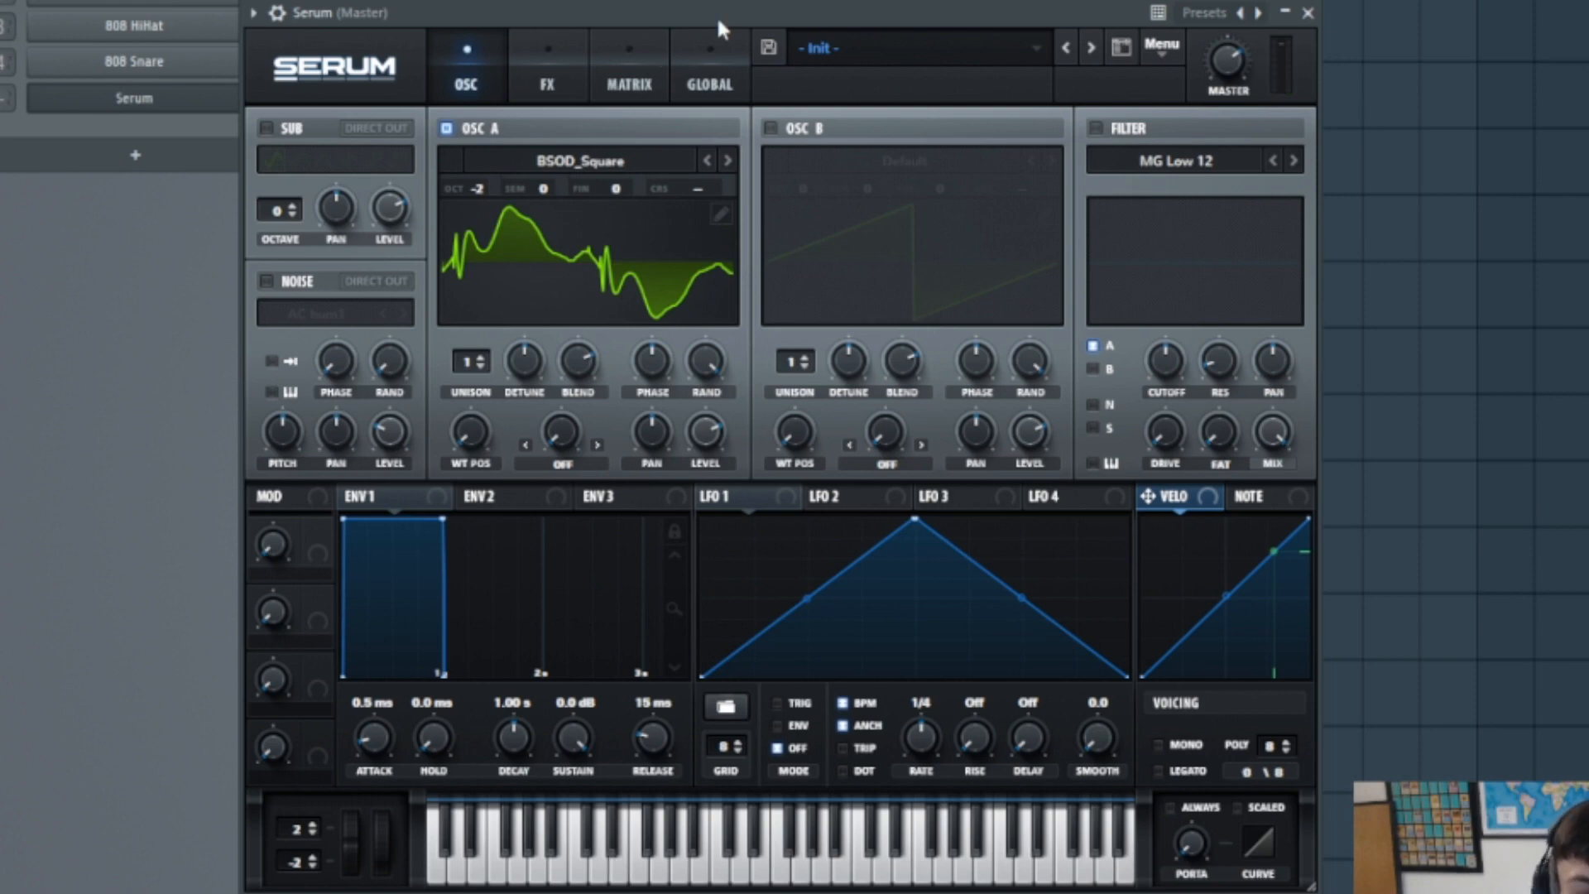
- Route the Serum channel to mixer Insert 2 and turn oscillator A's phase randomness down to zero
drag(4, 98, 5, 86)
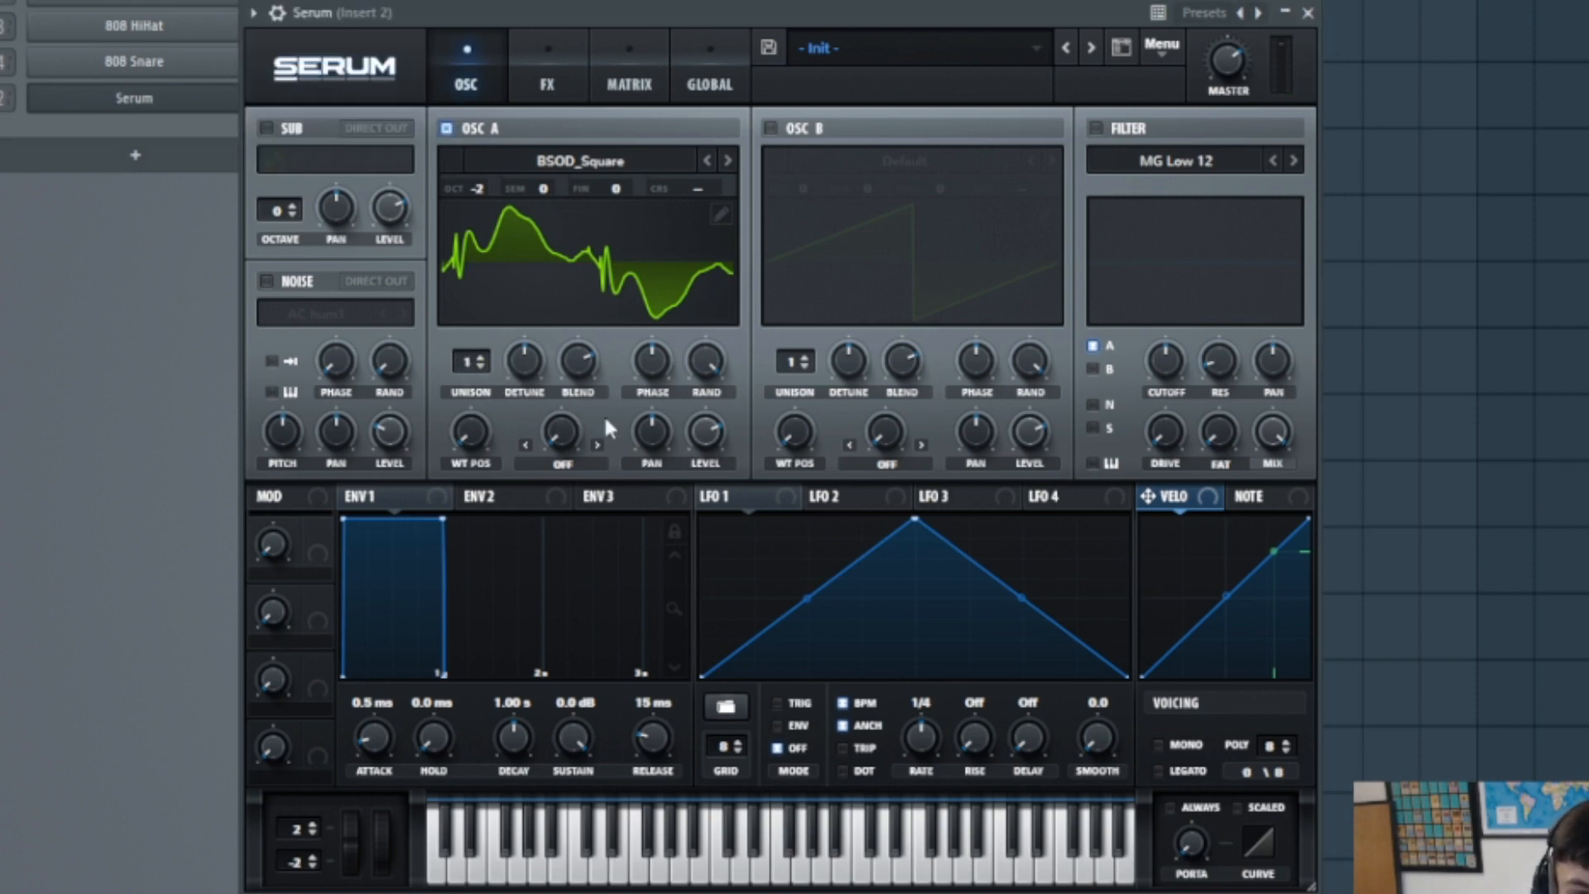
drag(707, 362, 642, 667)
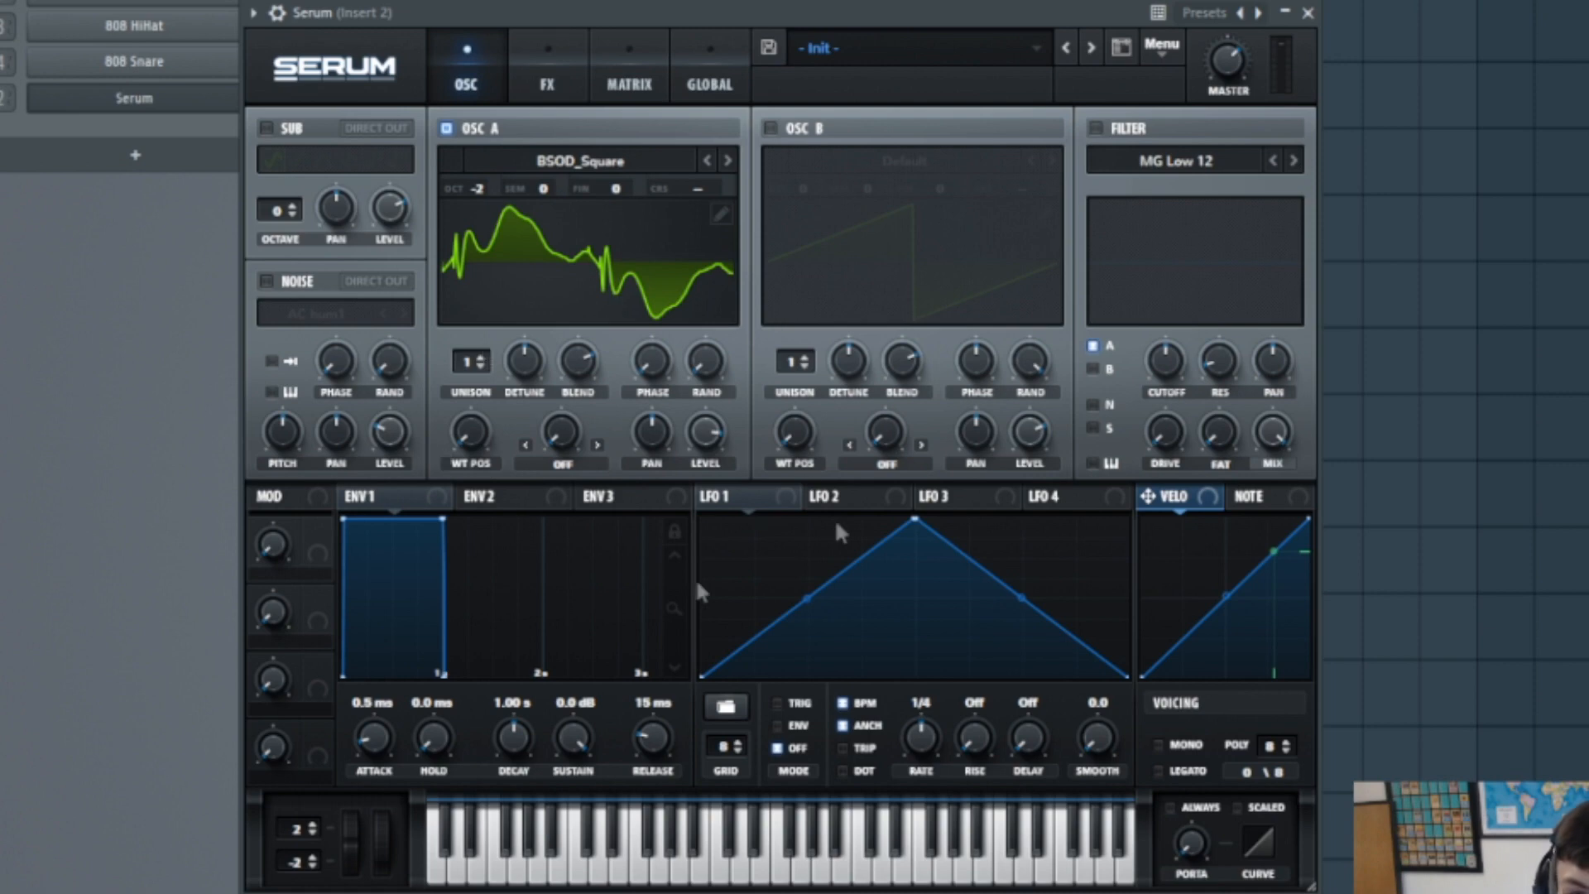
- Enable the filter for oscillator A and set its type to Low 12
click(1096, 128)
click(1238, 172)
mouse_move(1221, 185)
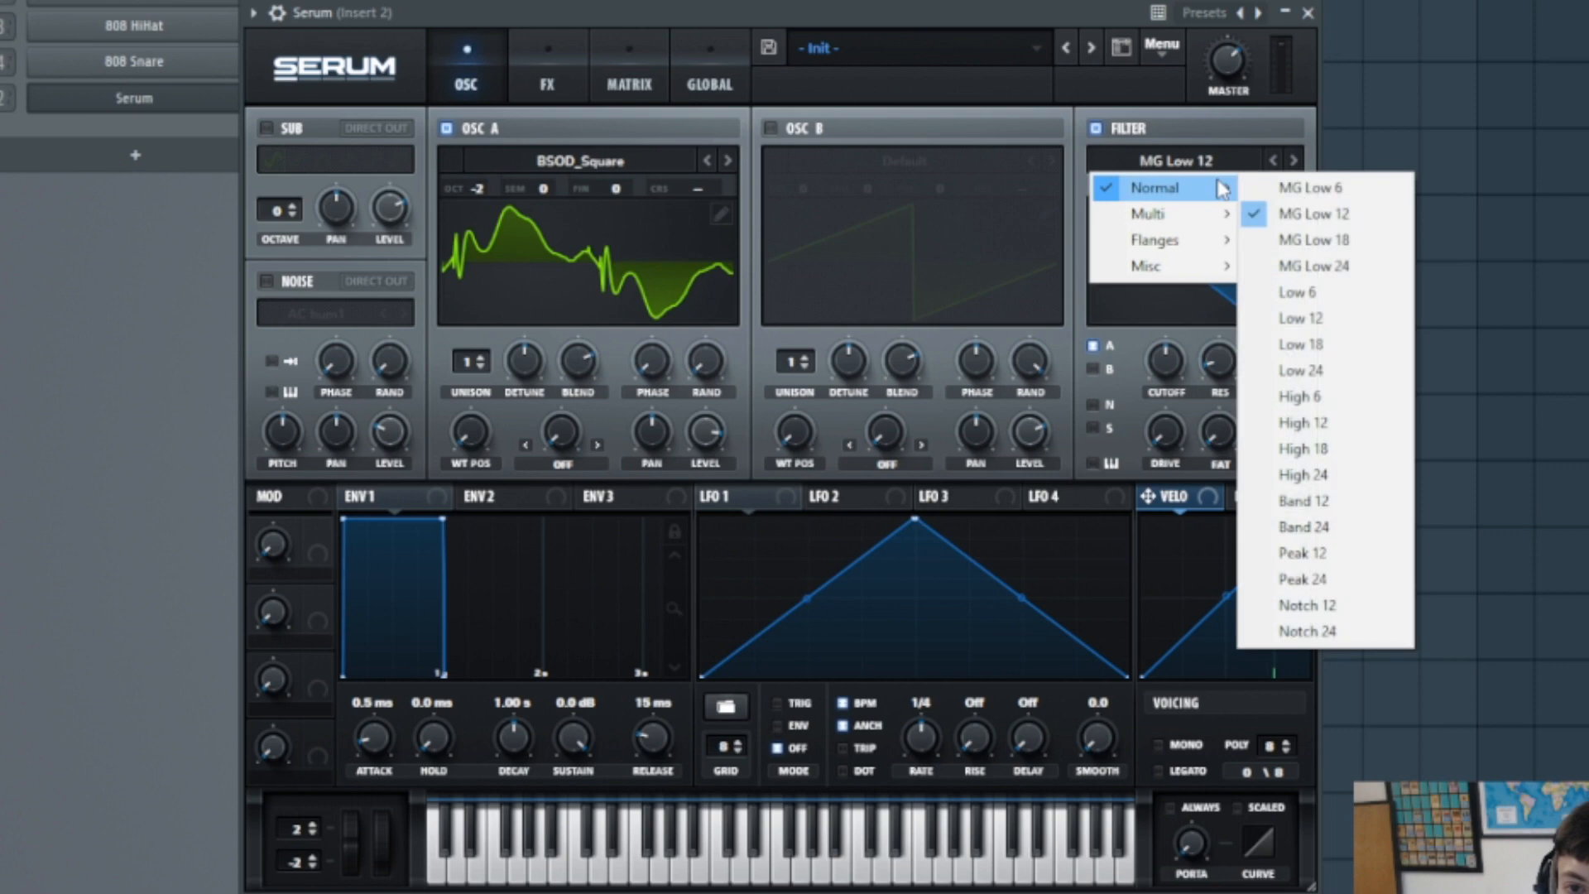
click(1308, 315)
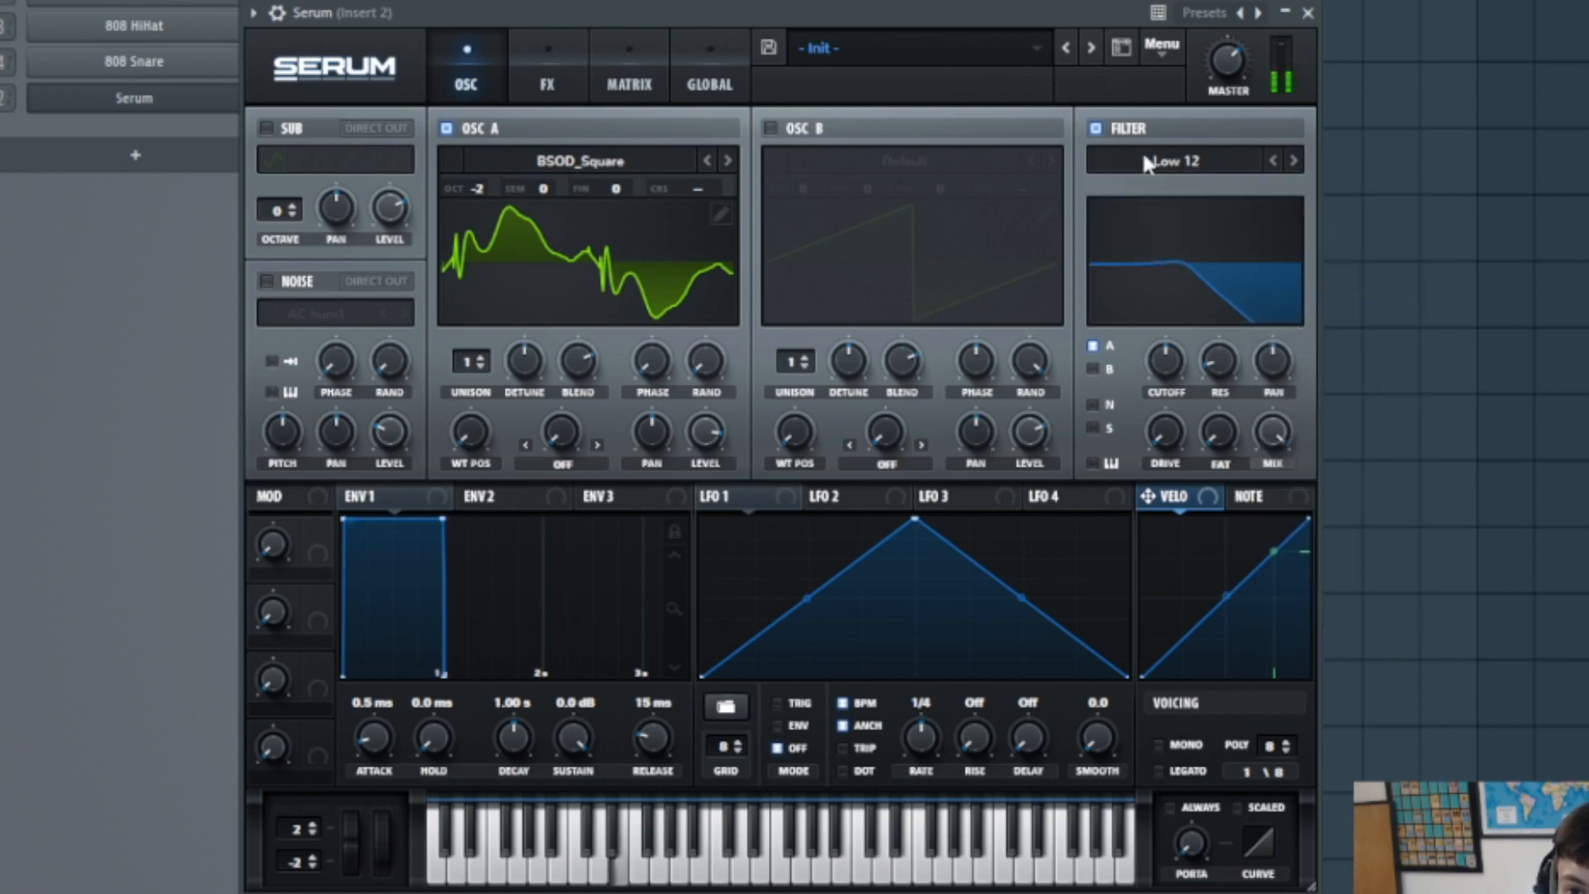
- Lower the filter cutoff, raise the drive, and add a little resonance
drag(1169, 359, 1244, 283)
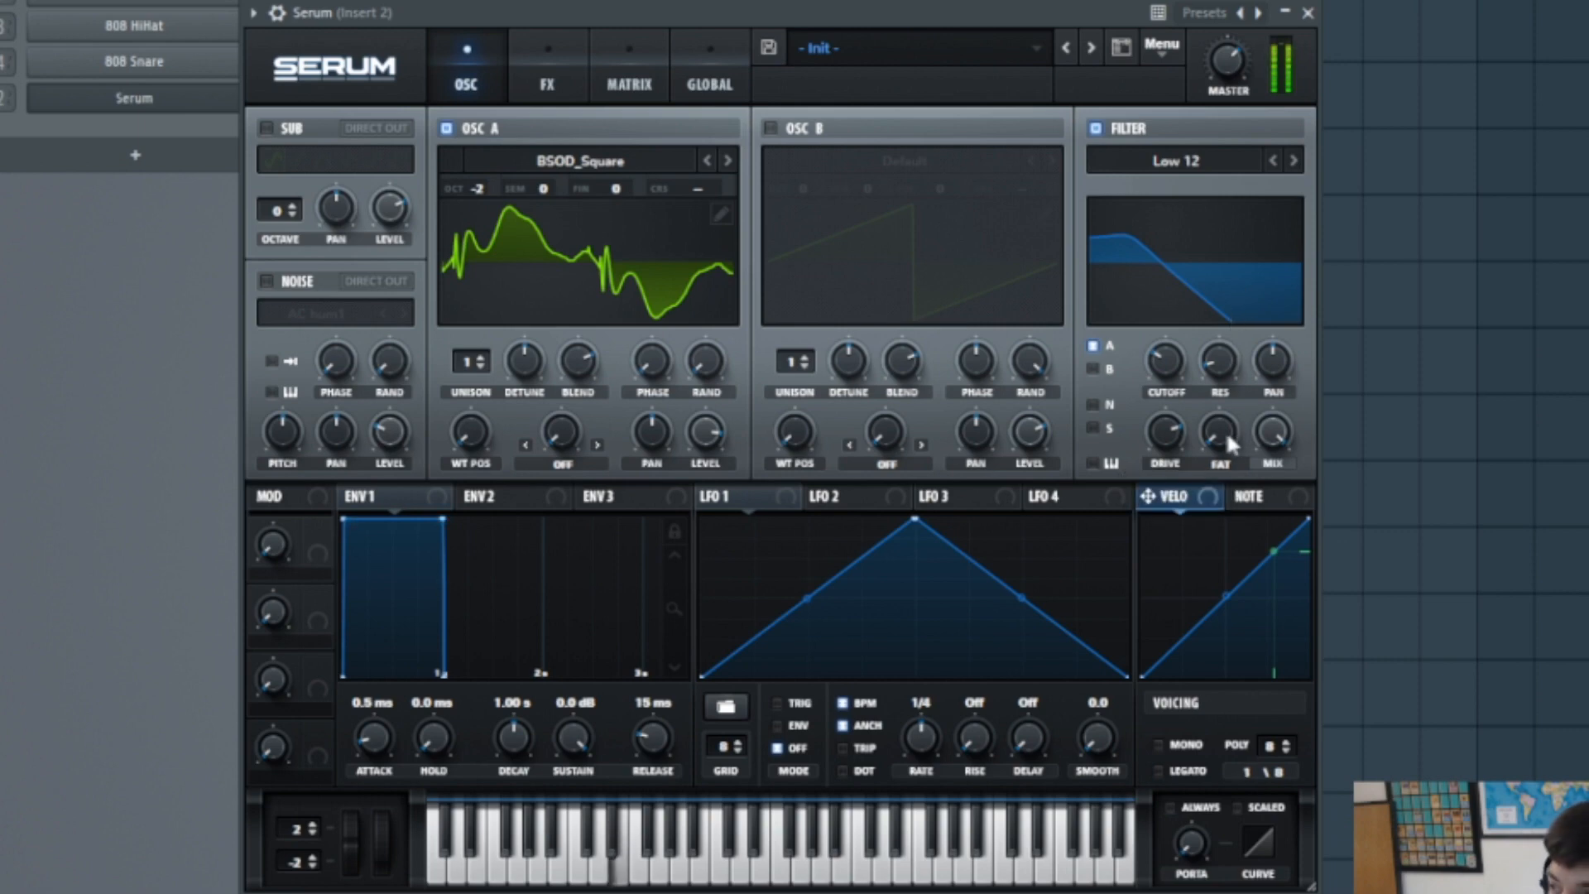
drag(1224, 441, 1223, 437)
drag(1231, 371, 1231, 349)
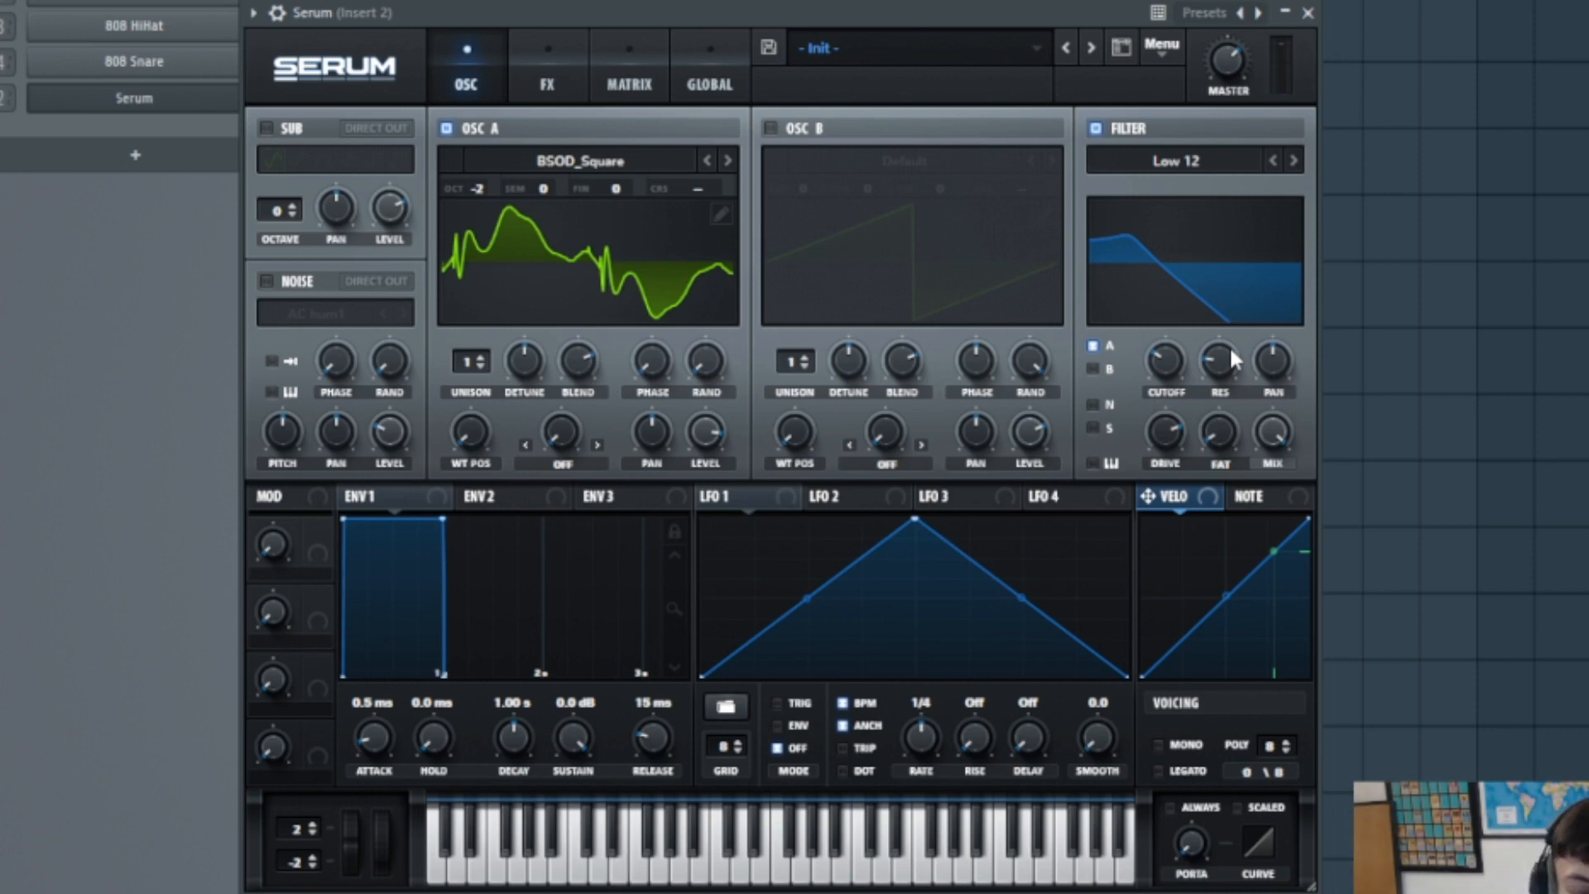
- Enable the Distortion effect and move it to the start of the effects chain
drag(778, 8, 832, 5)
click(611, 79)
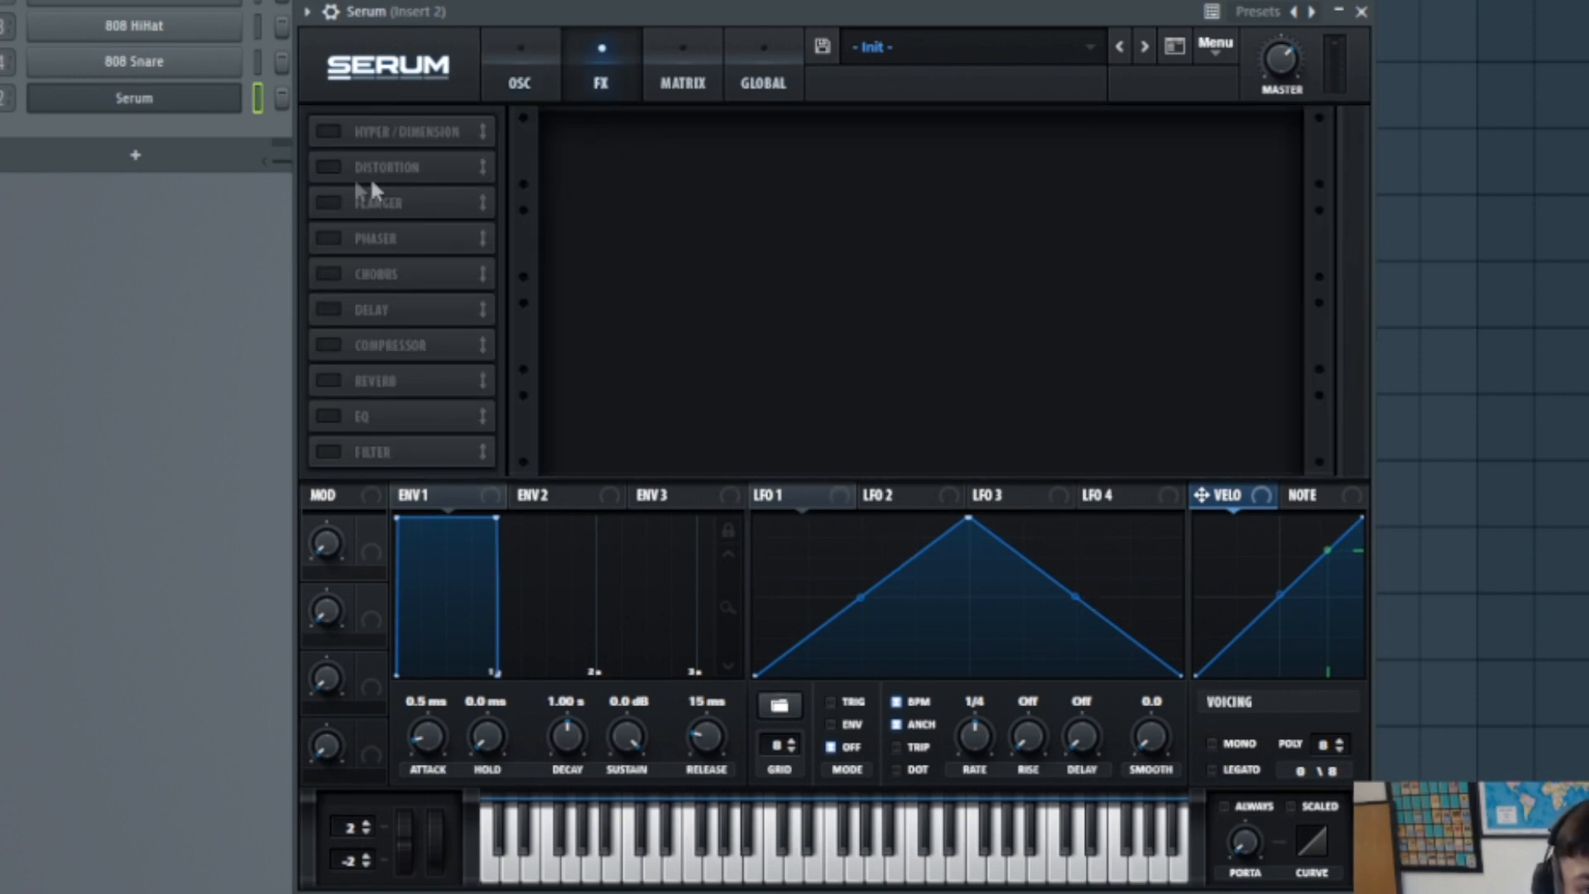
click(329, 168)
drag(396, 167, 422, 125)
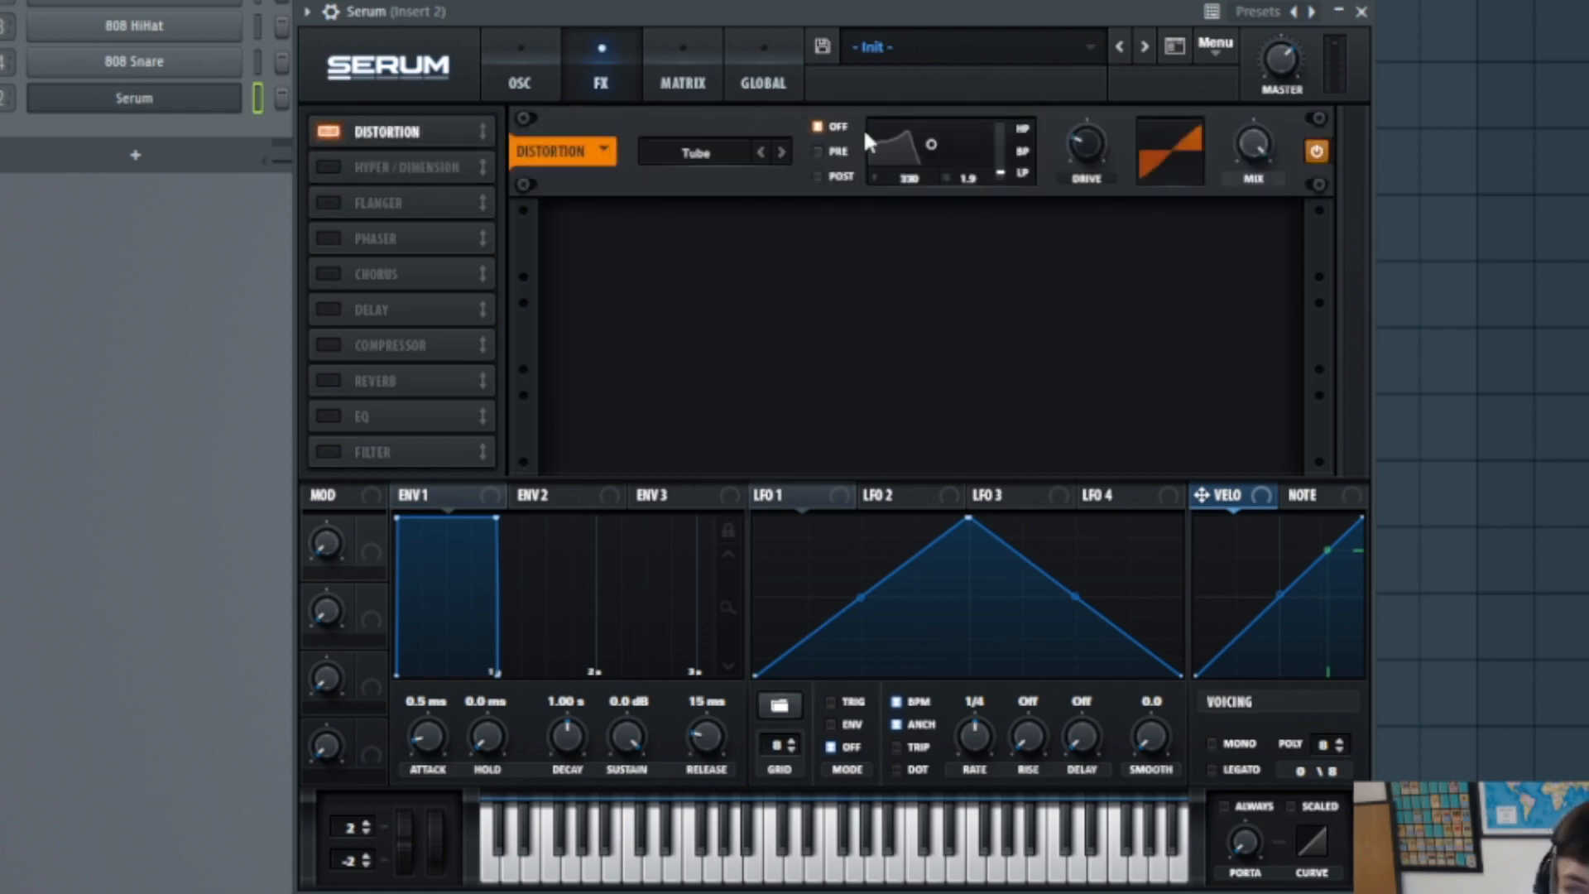
- Set the distortion's filter to Pre, shift it from low-pass to just above band-pass, and raise the drive strongly
click(840, 154)
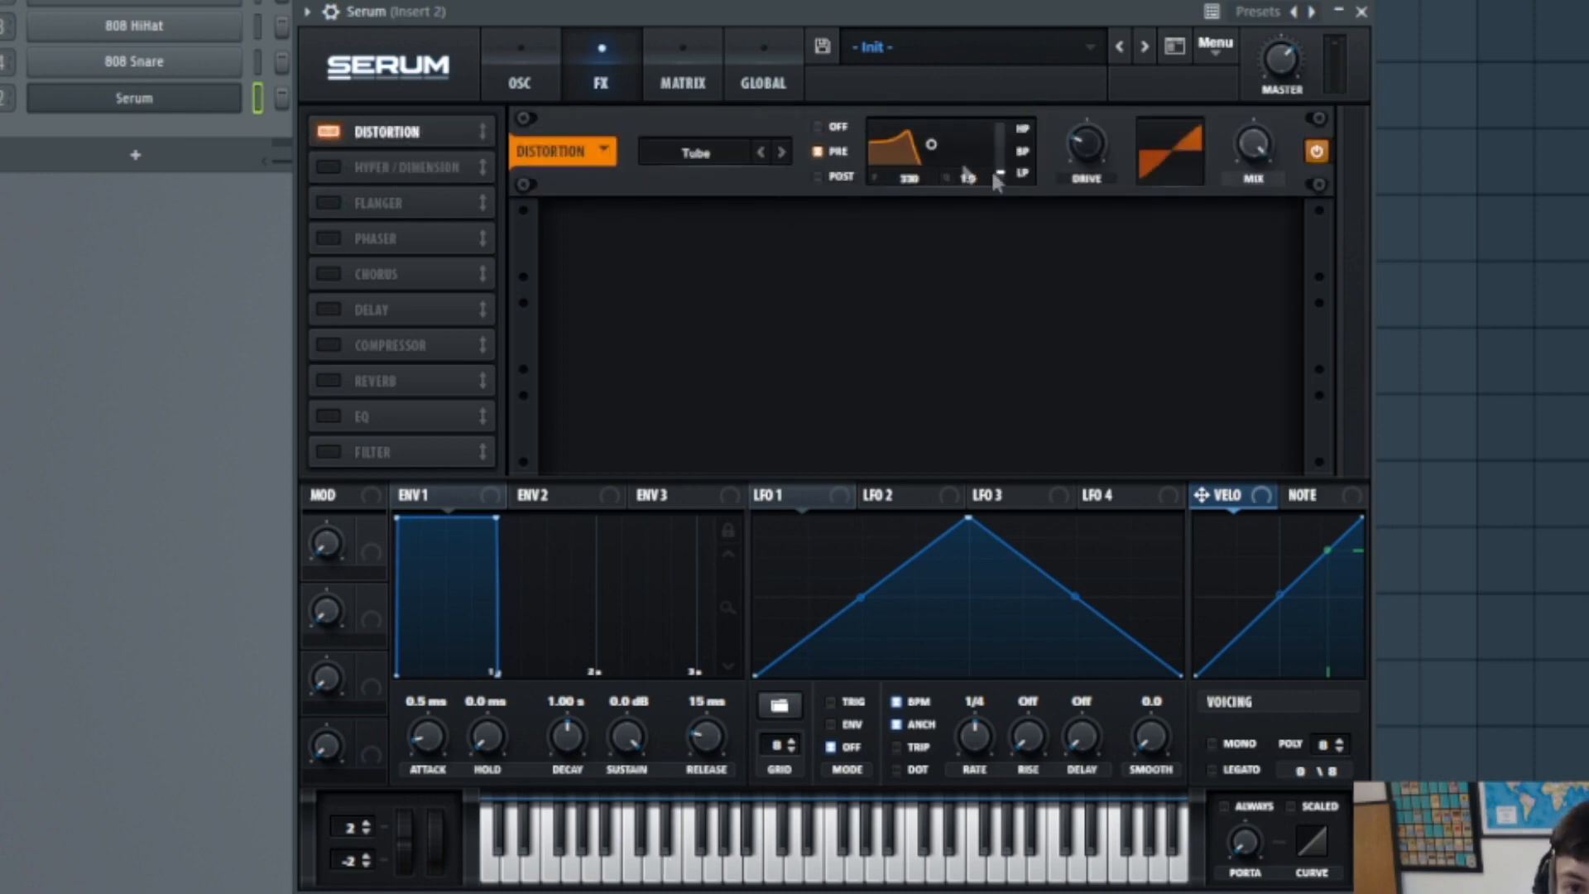
drag(1001, 172, 1020, 3)
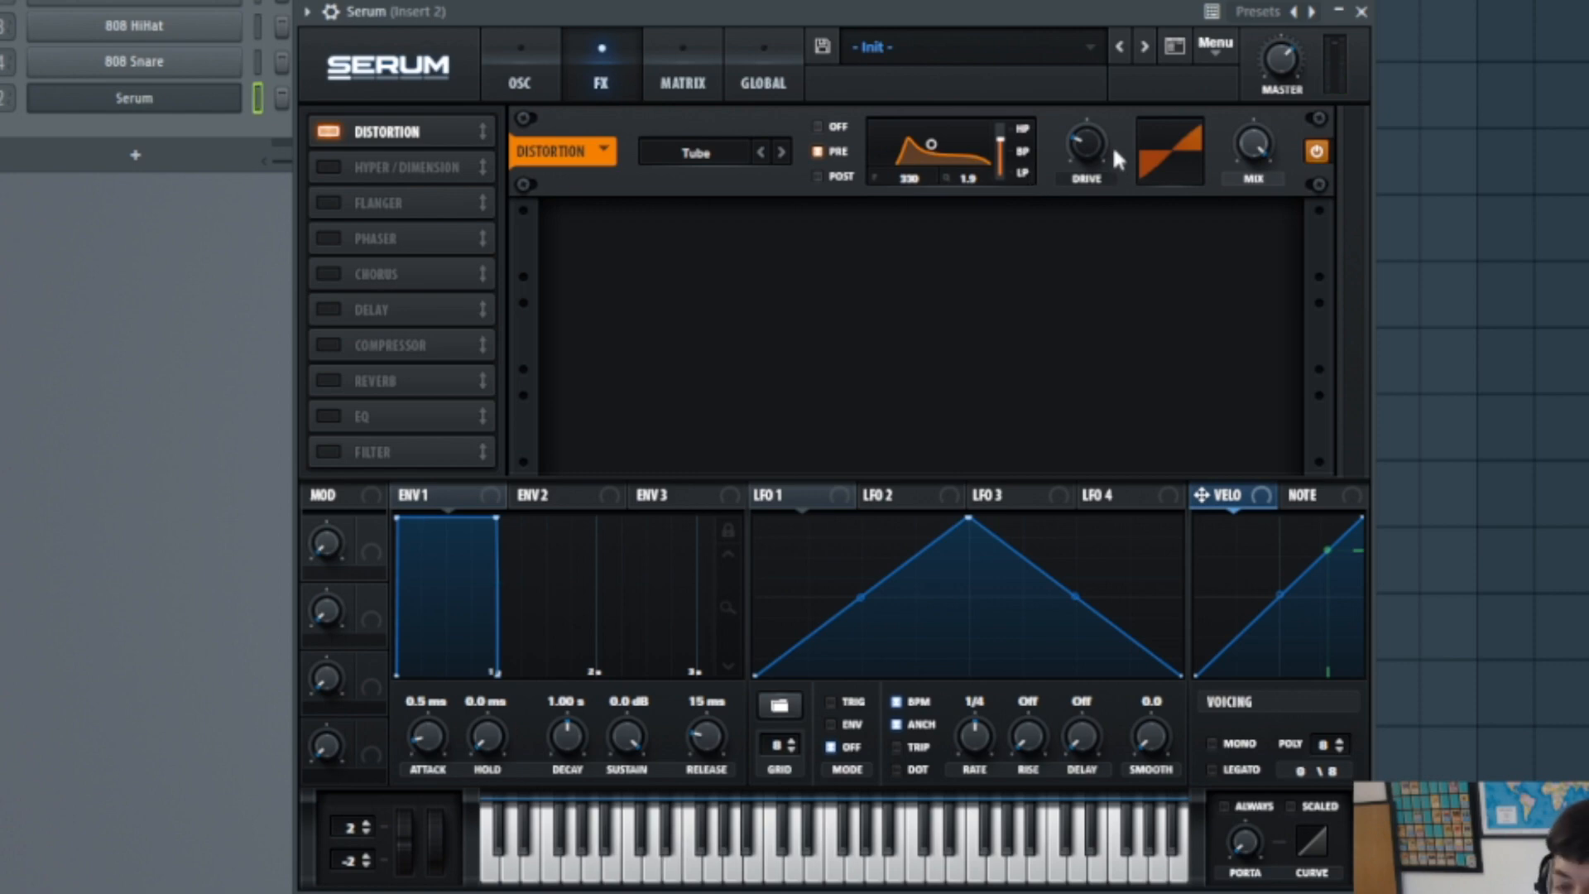
drag(1113, 142, 1105, 16)
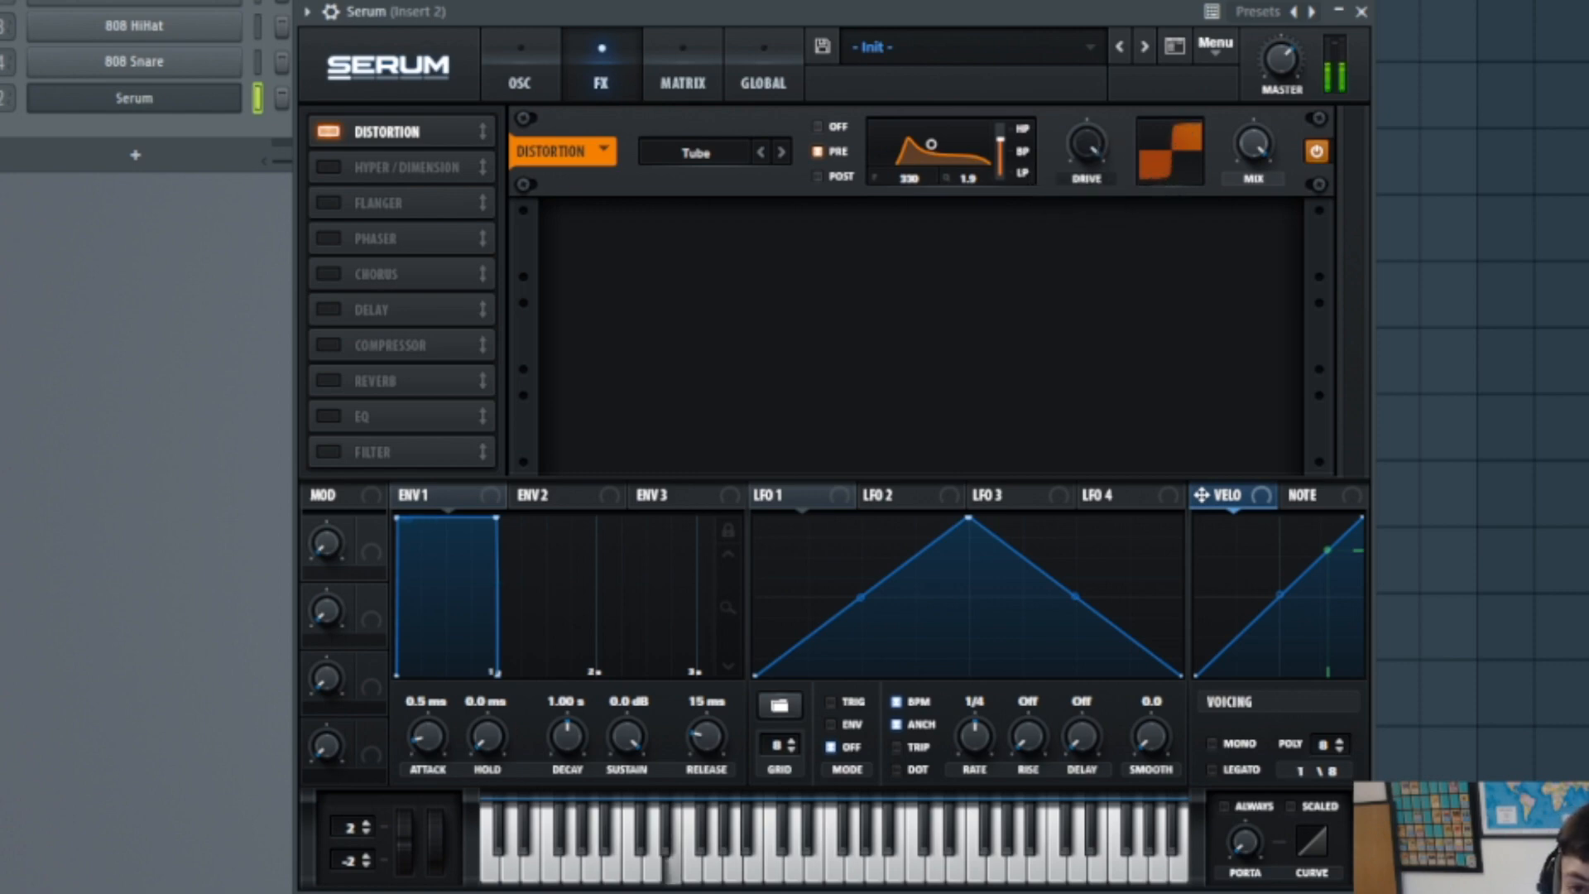
drag(1097, 153, 1097, 207)
- Enable the Compressor with slightly raised gain and place it directly after Distortion in the effects chain
click(340, 345)
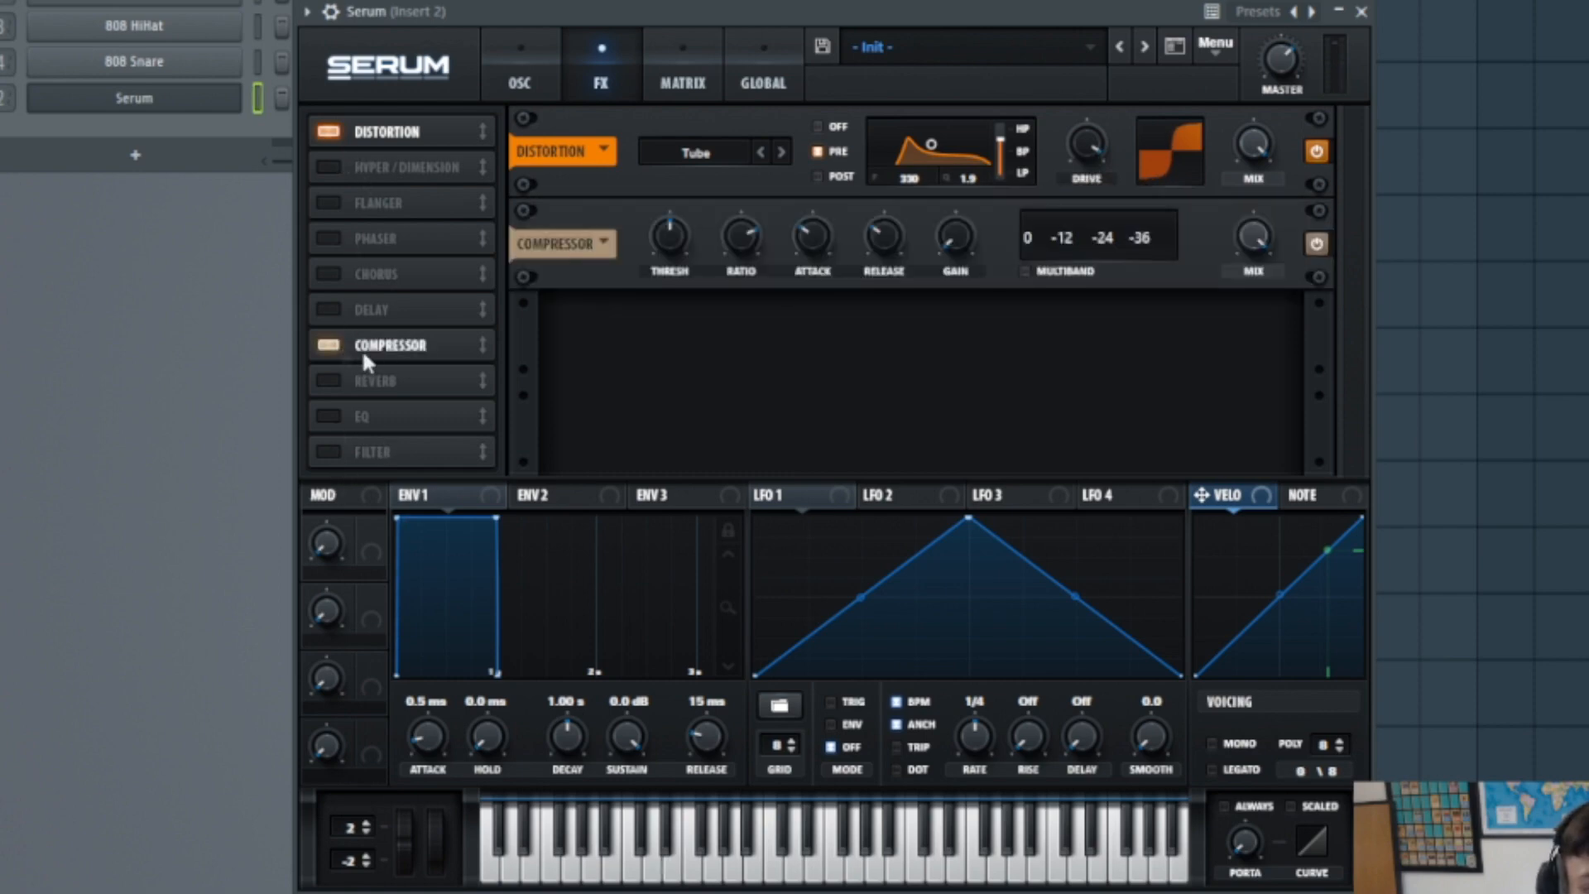
drag(974, 232, 986, 167)
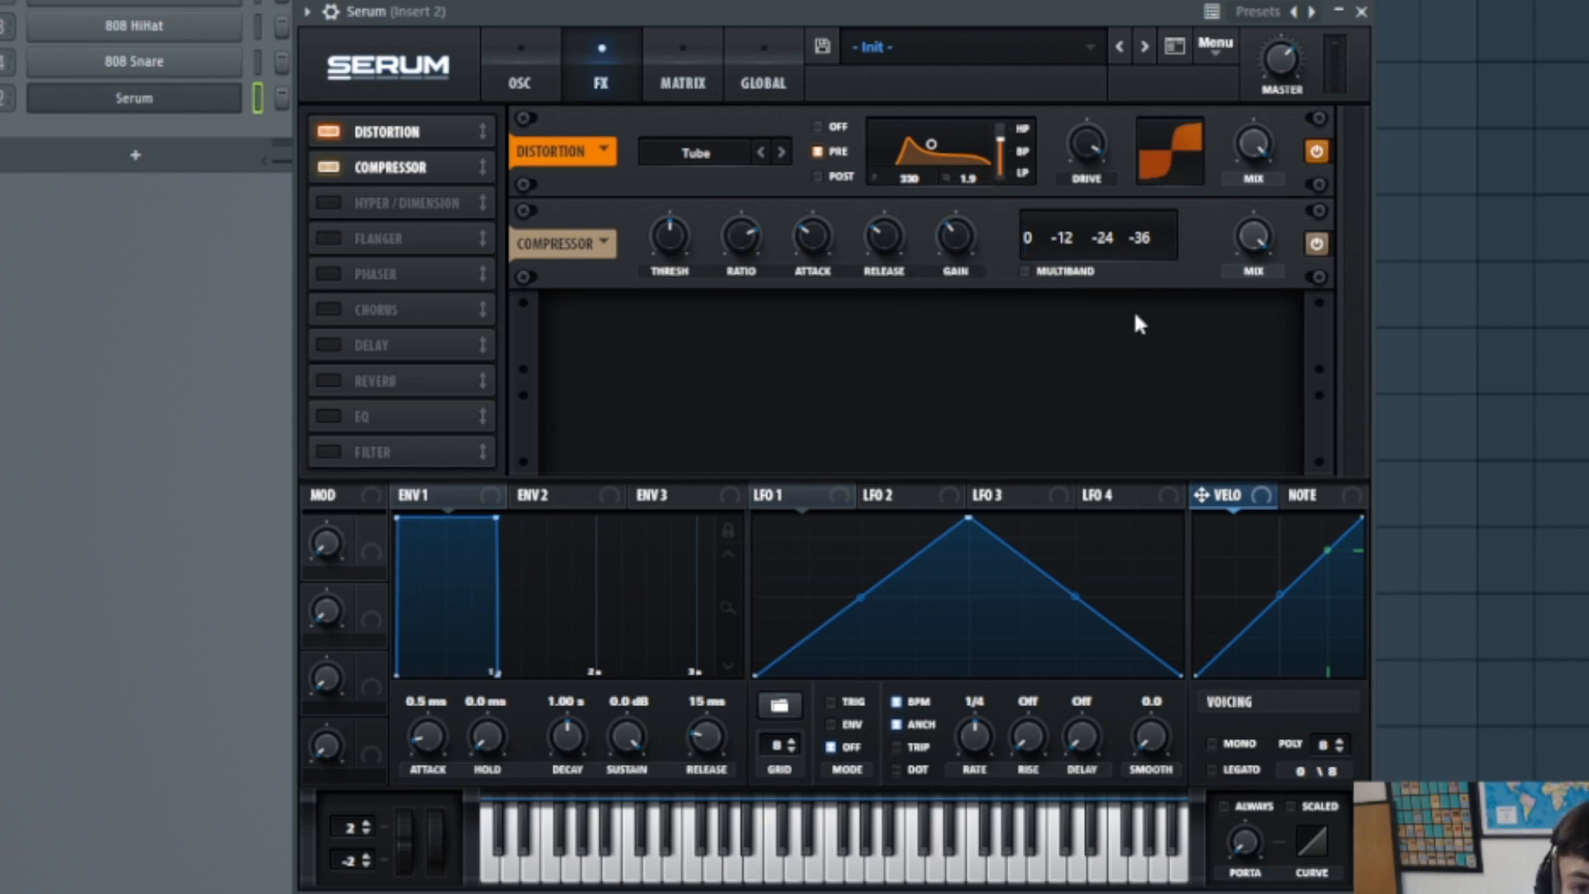
- Set LFO 1 to Trig mode at a 1/2 rate and reshape it into a single descending ramp
click(521, 83)
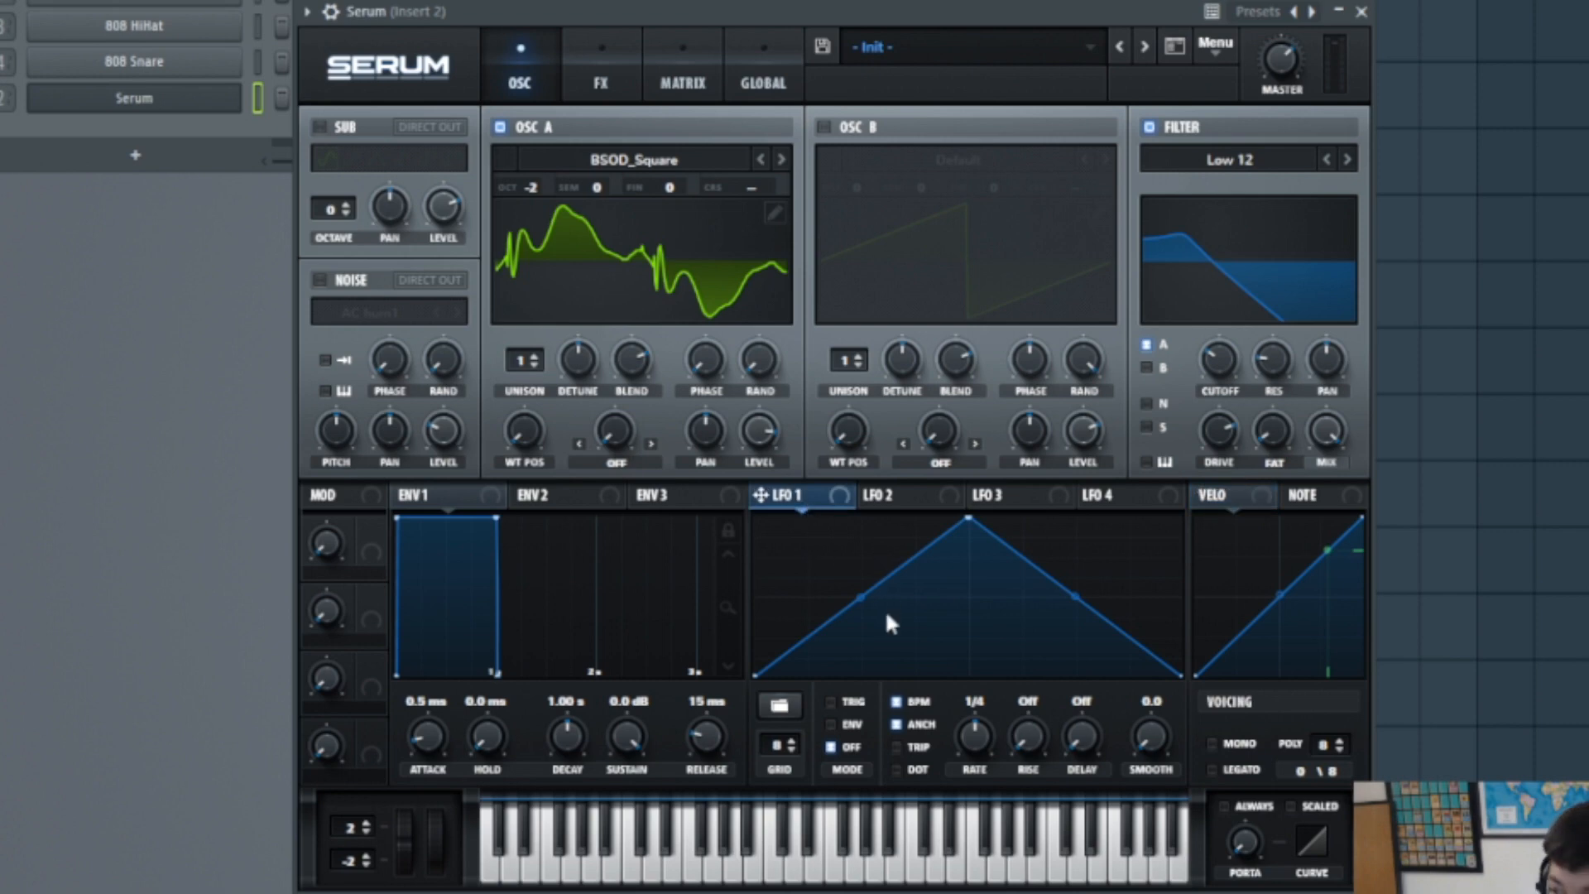
click(852, 703)
drag(975, 738, 975, 749)
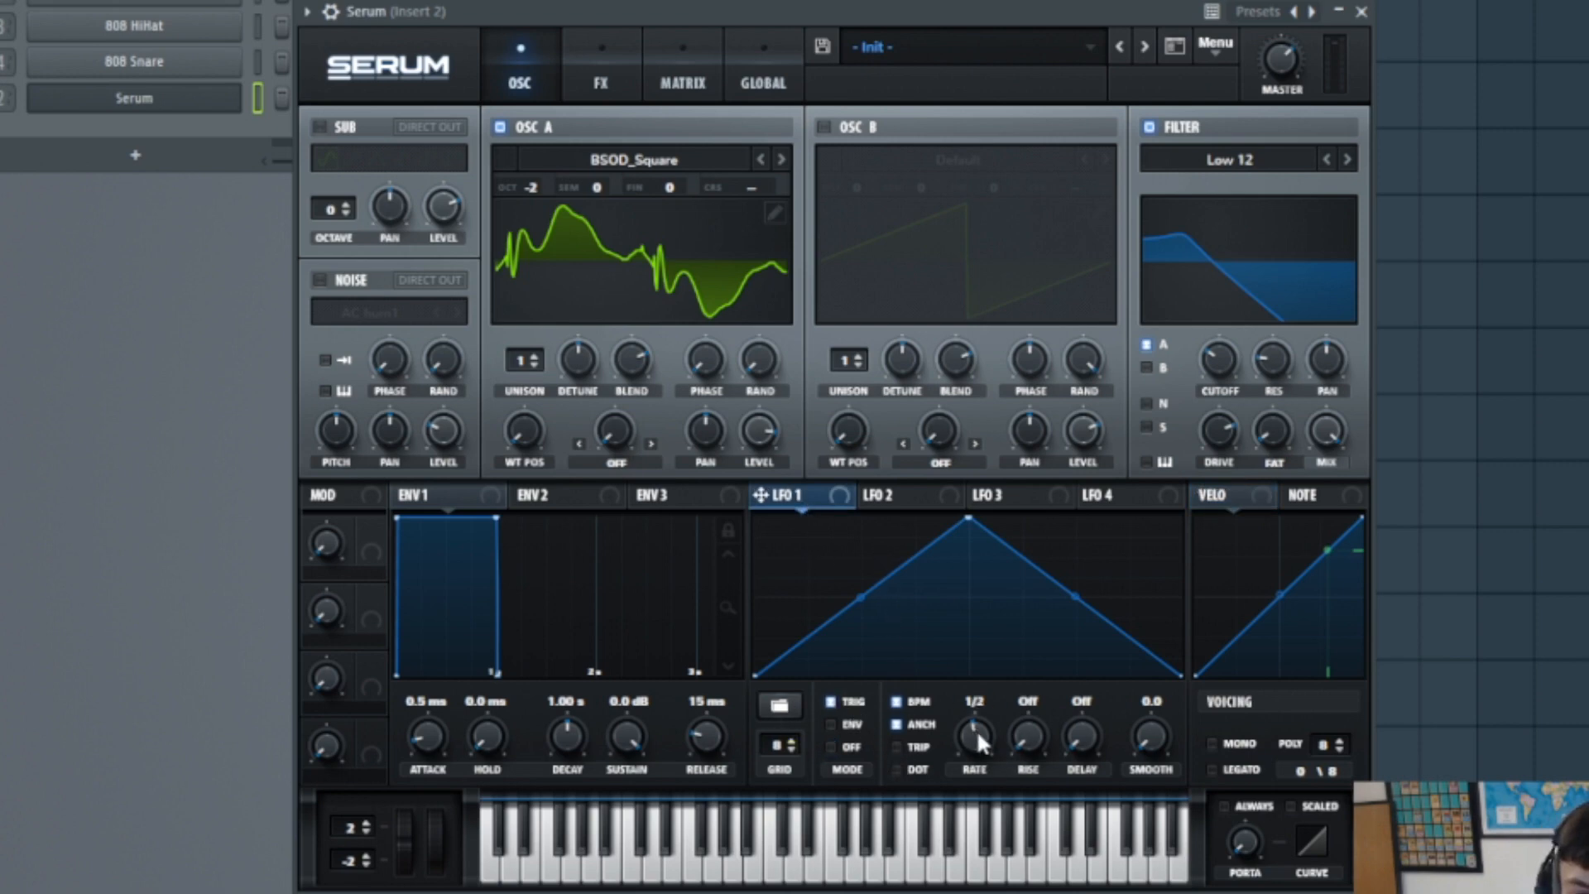
drag(967, 519, 550, 471)
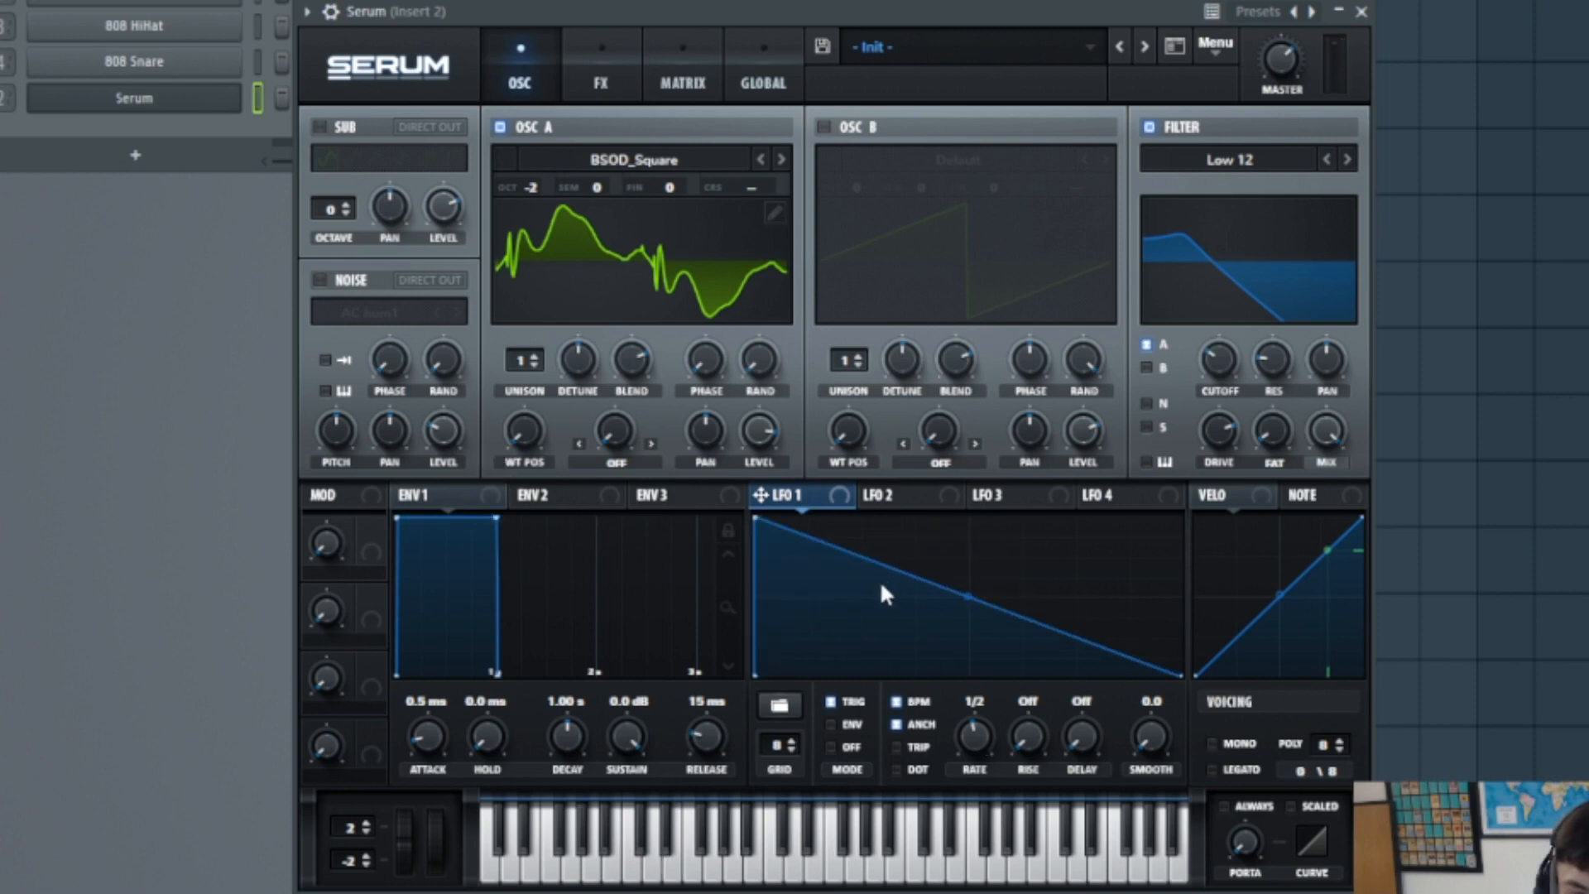
- Assign LFO 1 to oscillator A's level and audition a note
drag(789, 507, 763, 449)
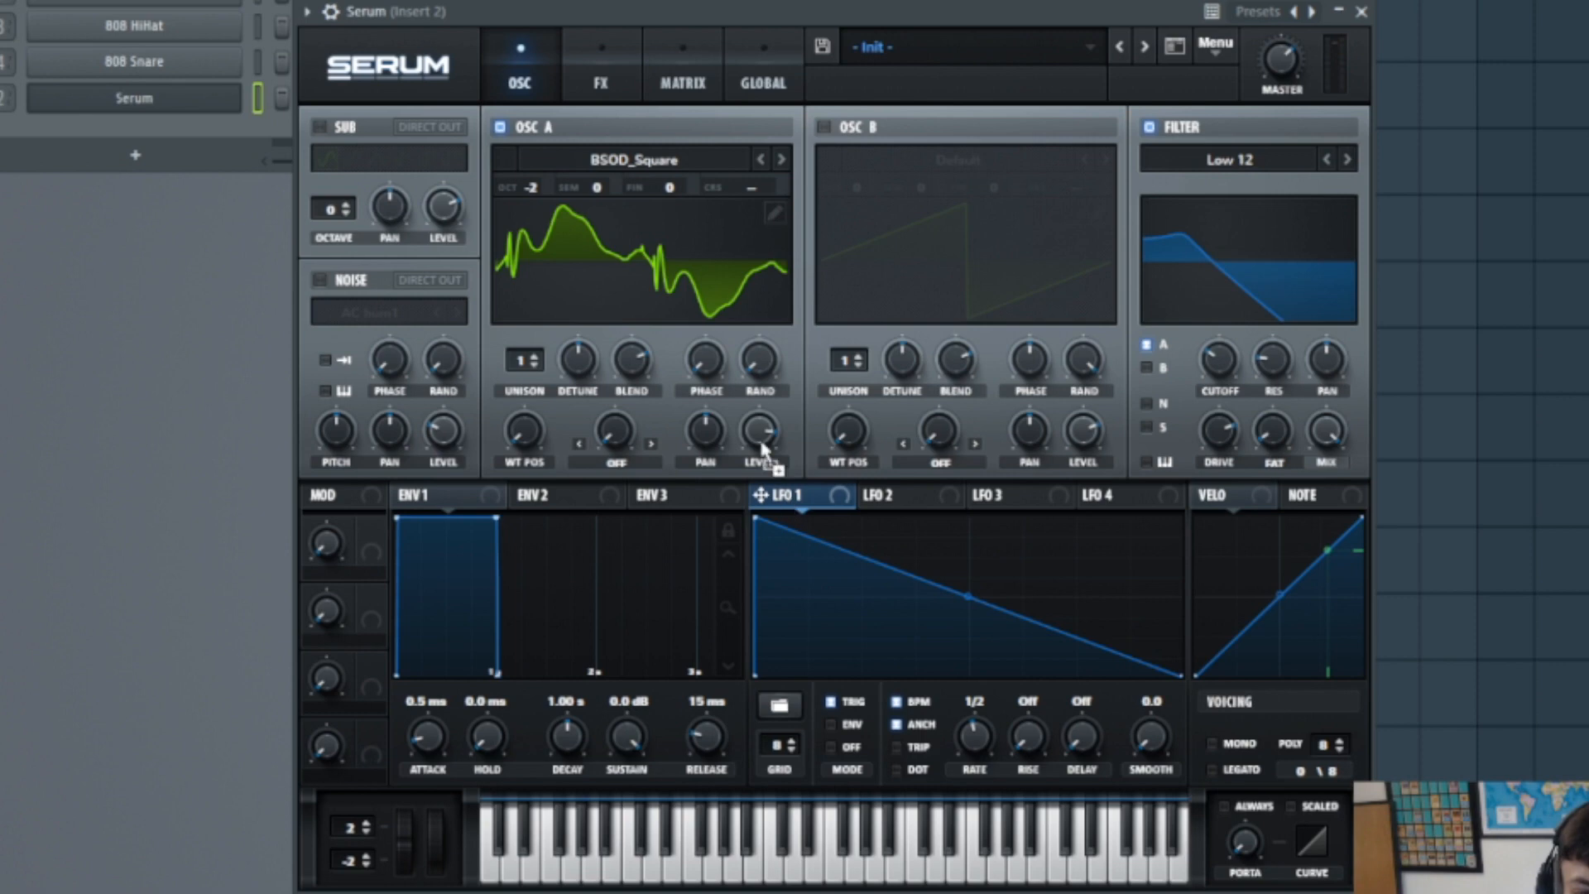
key(c)
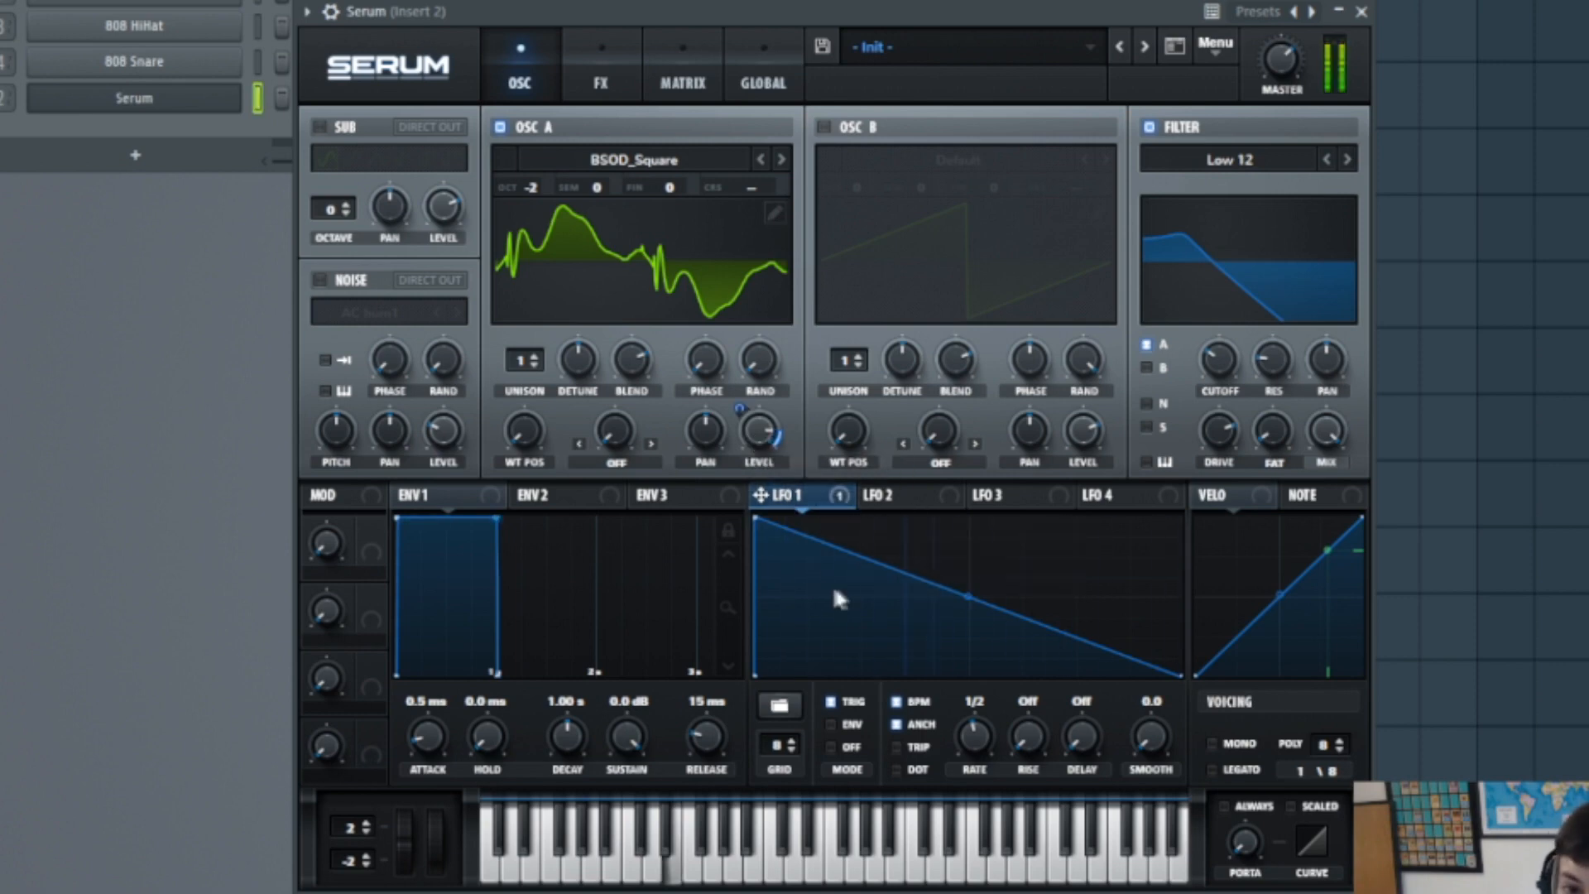
- Add points to LFO 1 to split its shape into three successive full-height descending ramps
double_click(876, 584)
drag(875, 584, 892, 701)
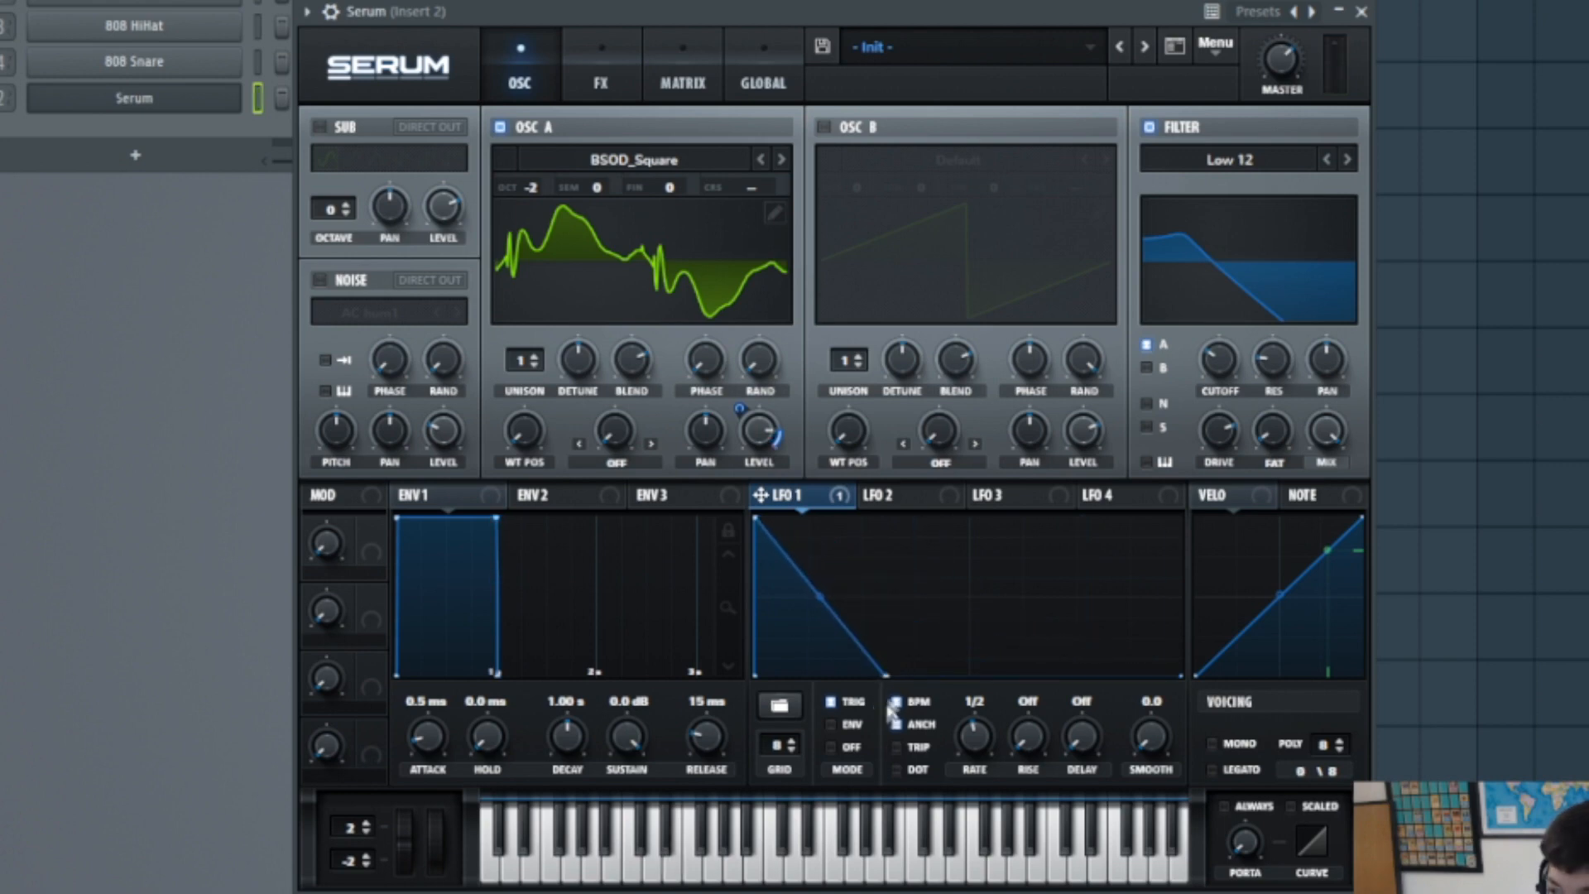
double_click(922, 604)
drag(922, 605, 904, 513)
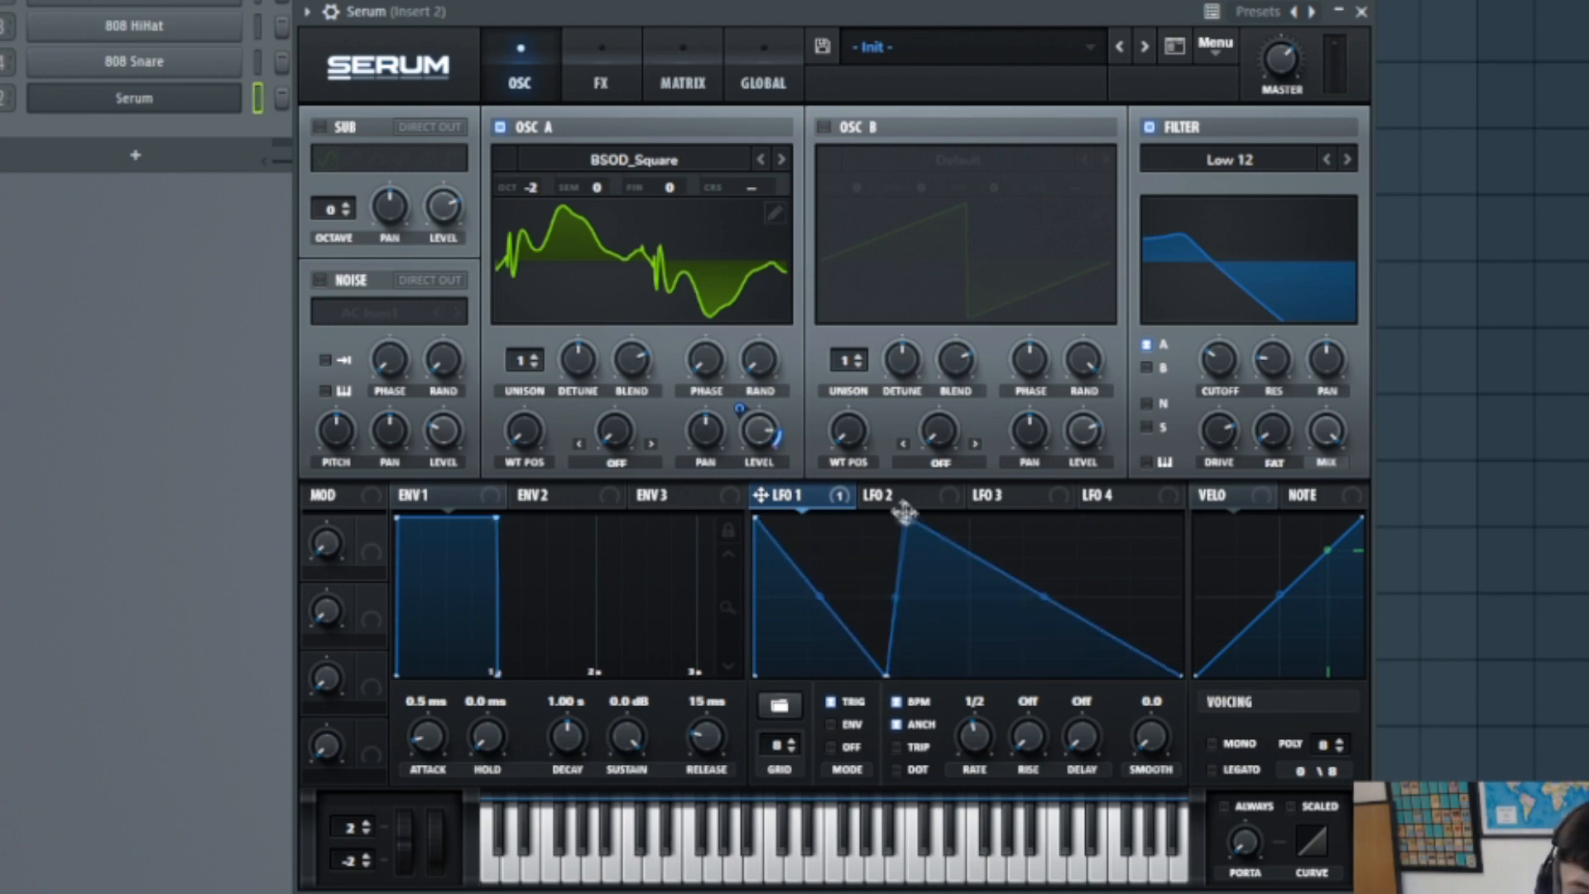
double_click(1002, 585)
drag(1001, 585, 1043, 689)
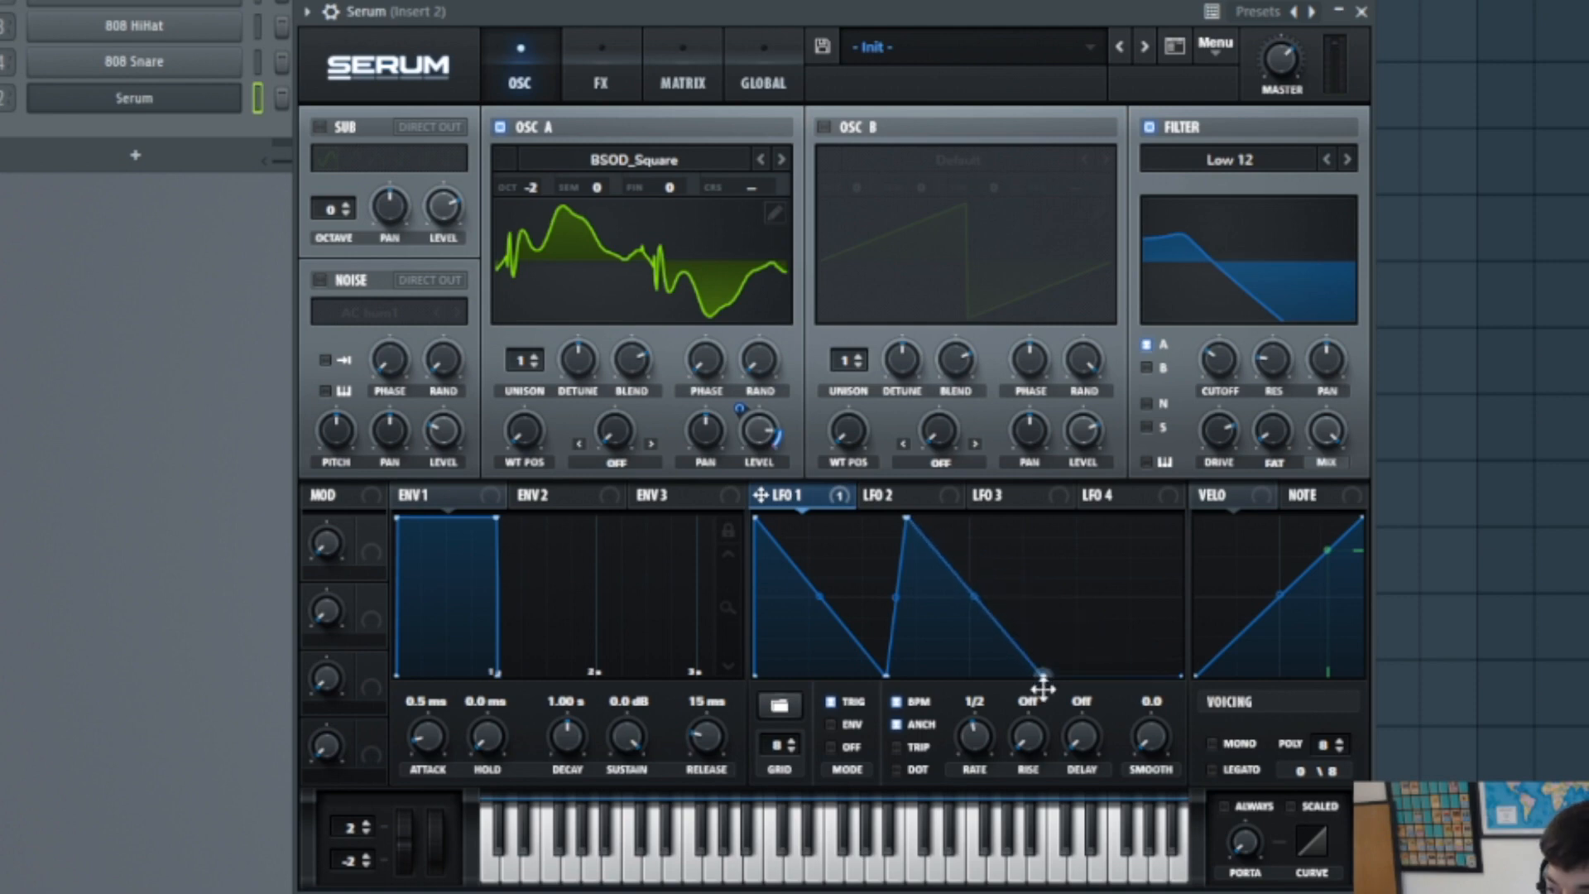
double_click(1067, 600)
drag(1067, 600, 1058, 486)
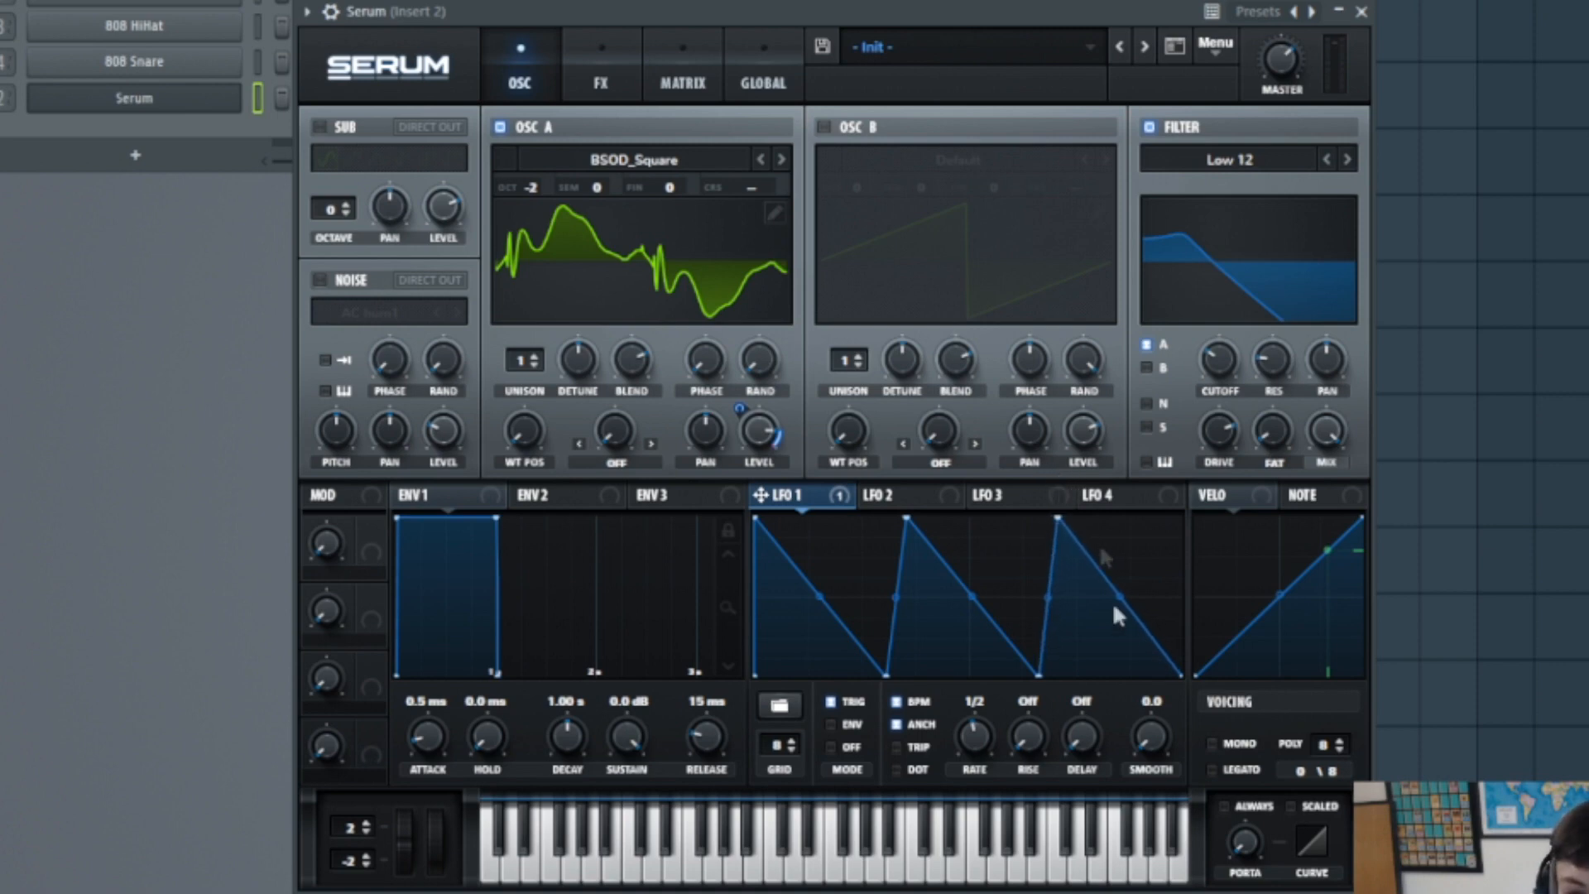
- Bend LFO 1's second and third ramps slightly inward and shift the low point between them a little earlier
drag(1115, 602, 1104, 622)
drag(1039, 675, 1030, 684)
drag(971, 596, 970, 611)
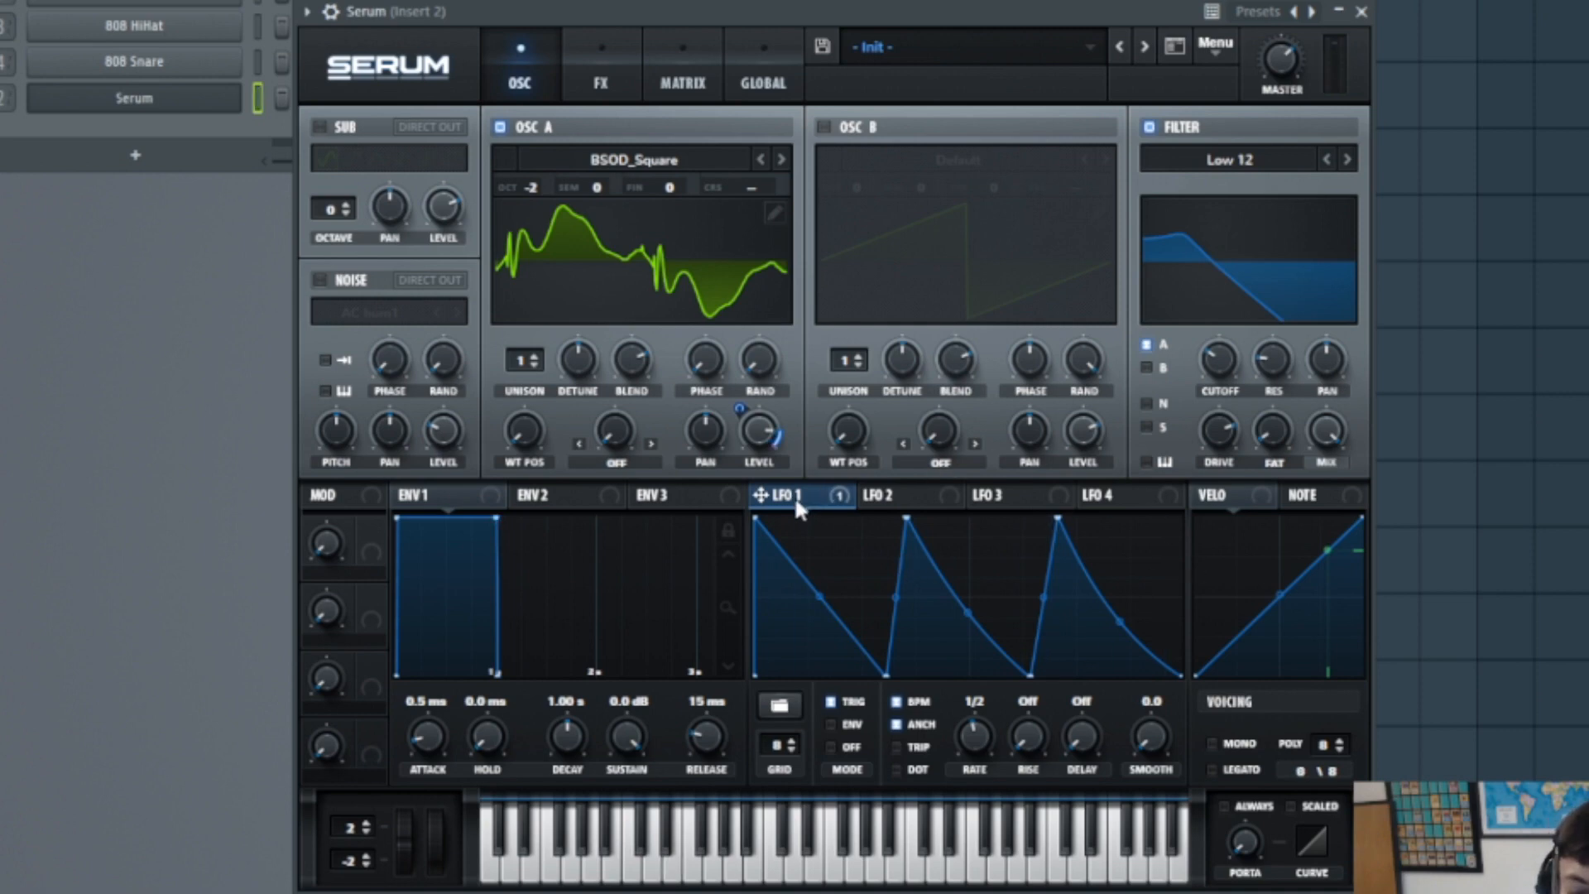
- Assign LFO 1 to the filter cutoff with a small modulation amount
drag(824, 495, 1164, 415)
mouse_move(1200, 337)
mouse_down()
mouse_move(1213, 307)
mouse_move(1212, 347)
mouse_up()
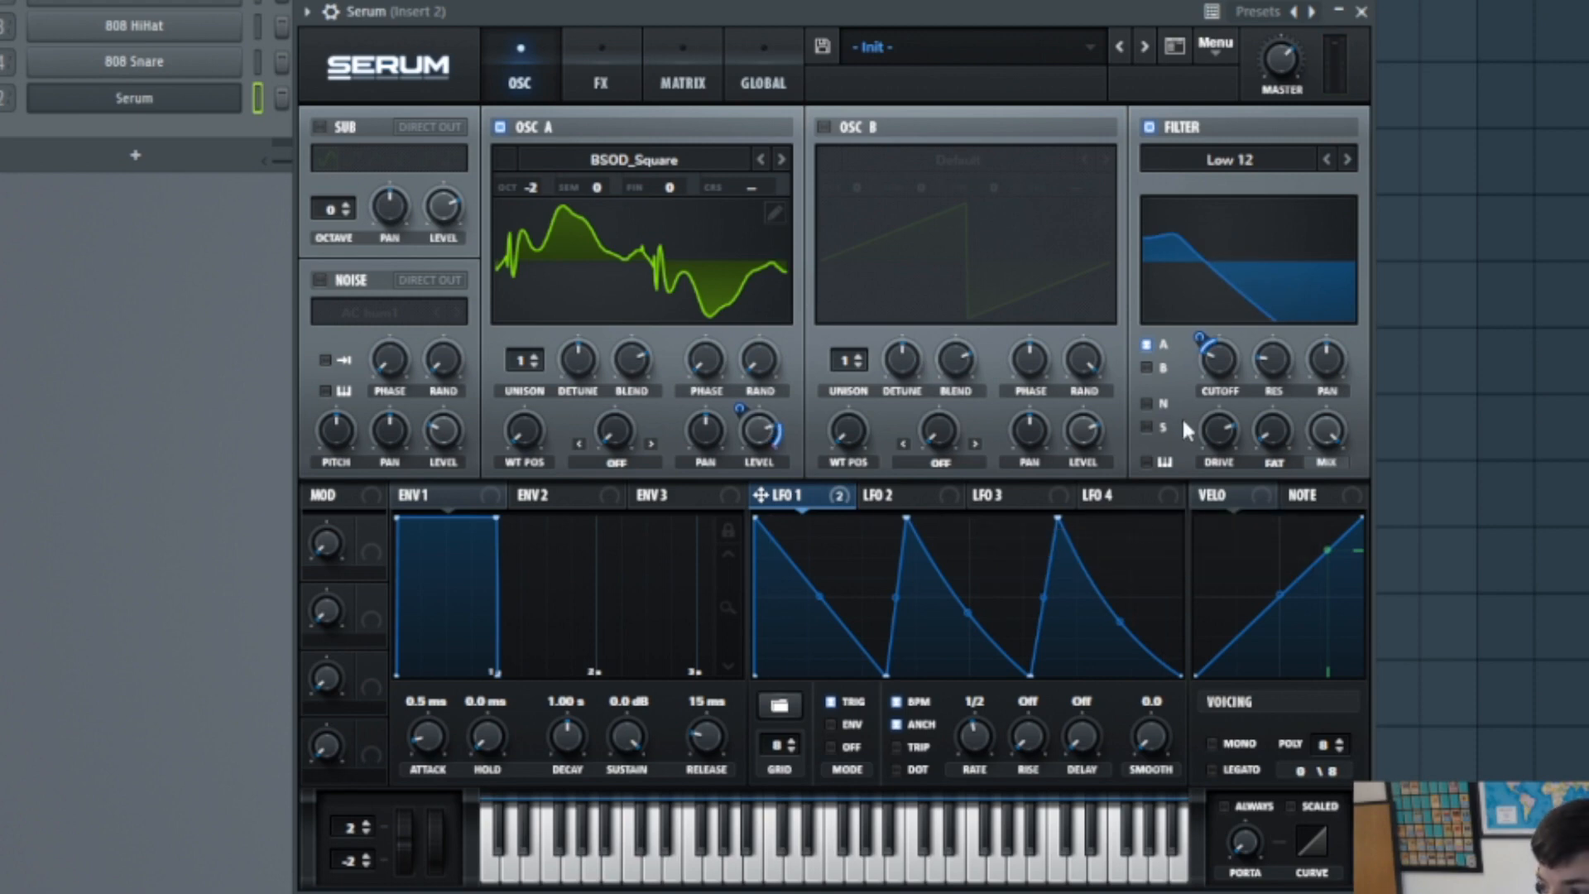
- Set LFO 2 to a 4 bar rate in Env mode
click(886, 495)
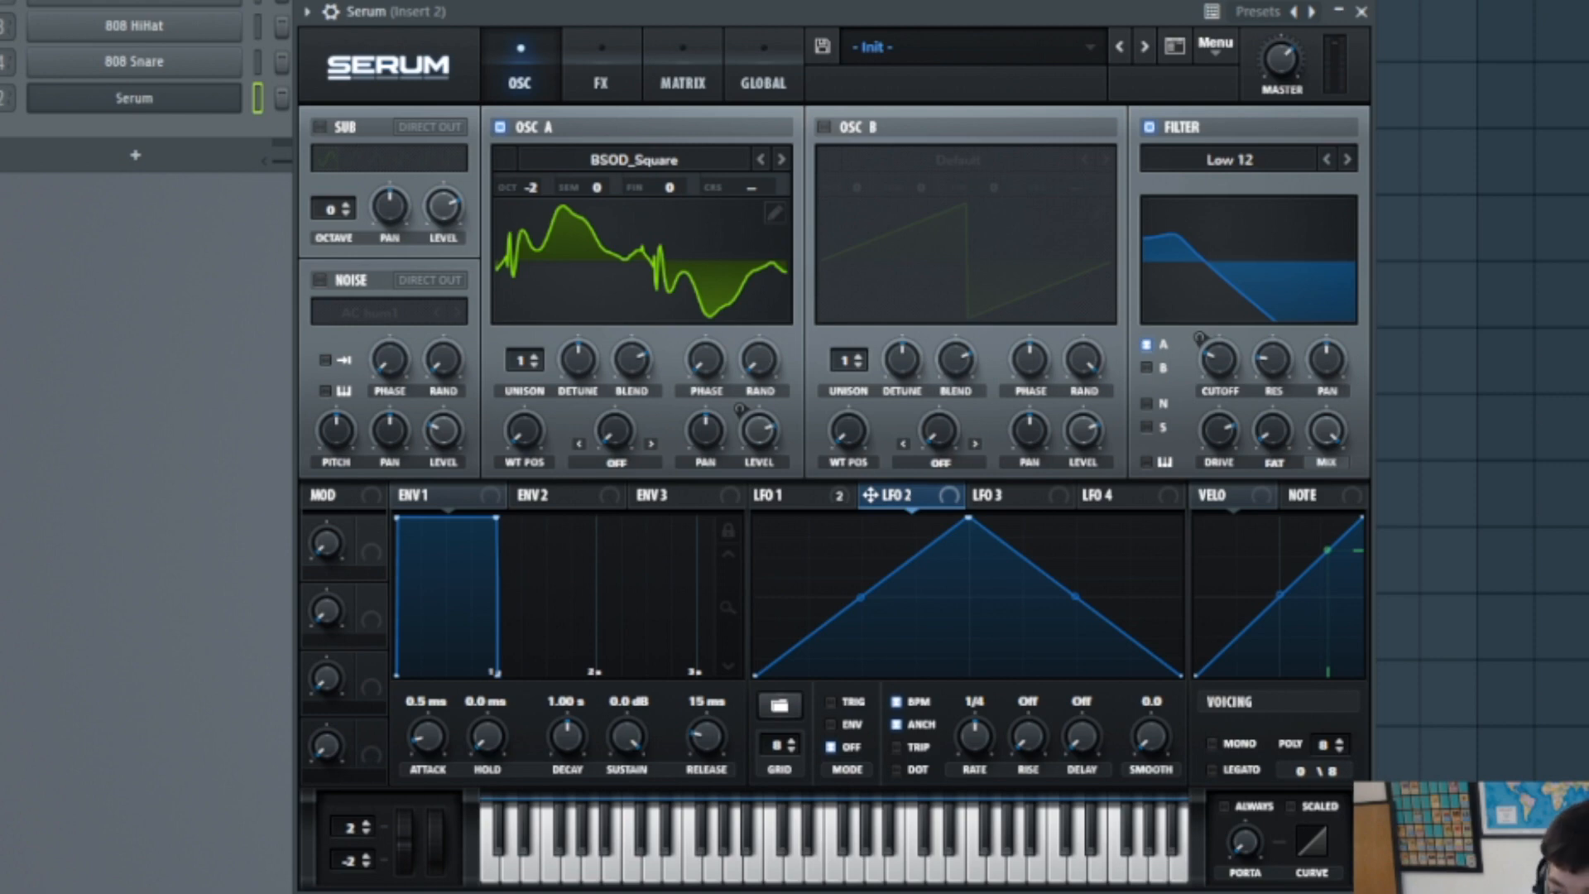
click(837, 701)
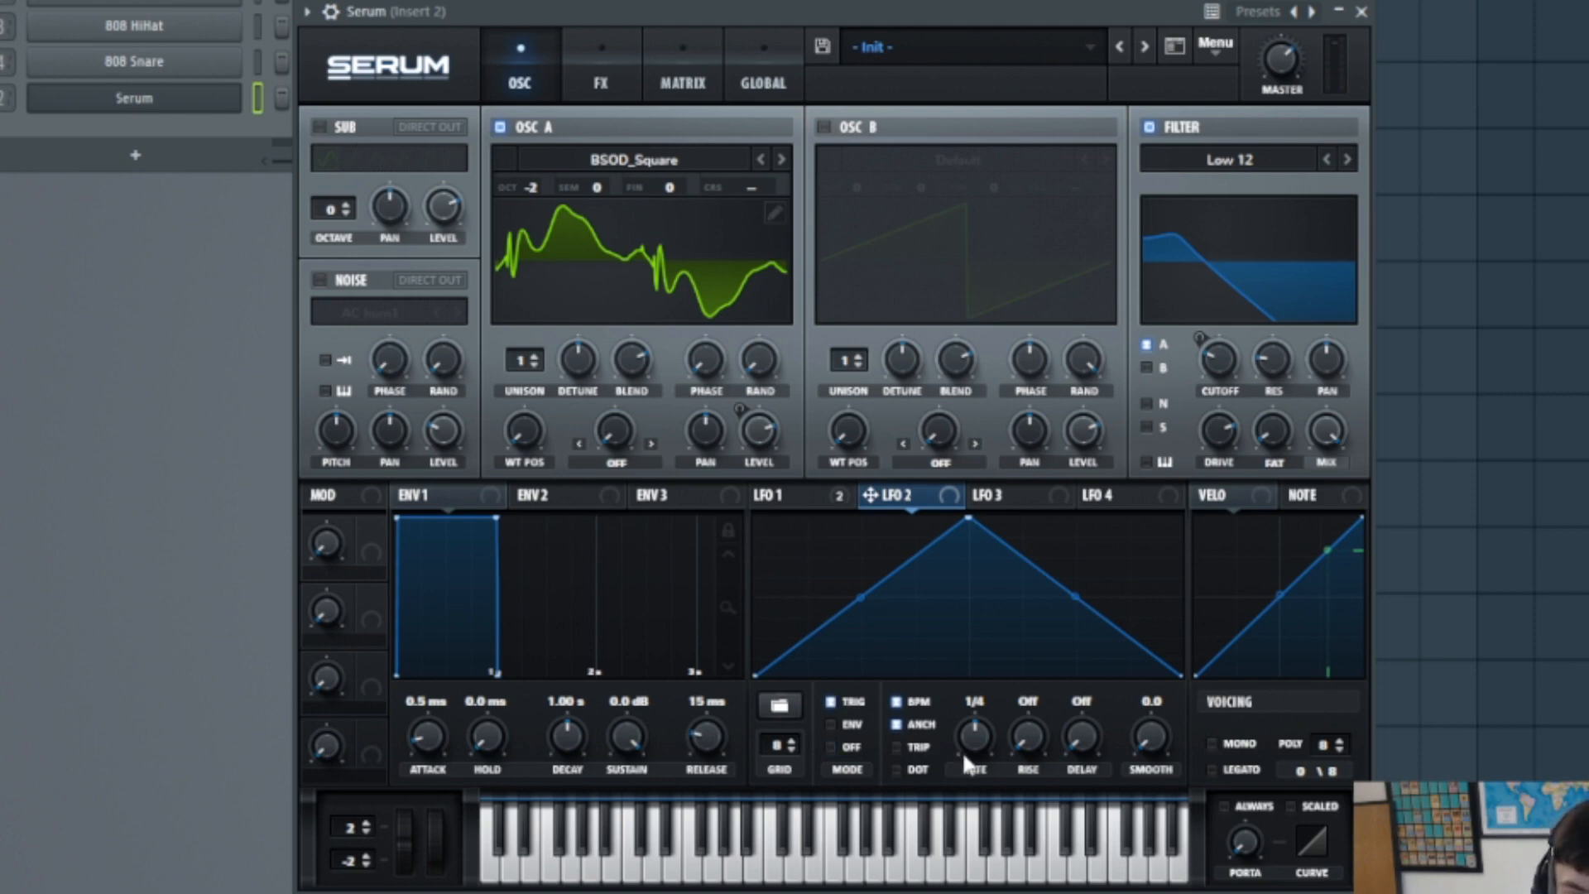
drag(971, 745, 973, 778)
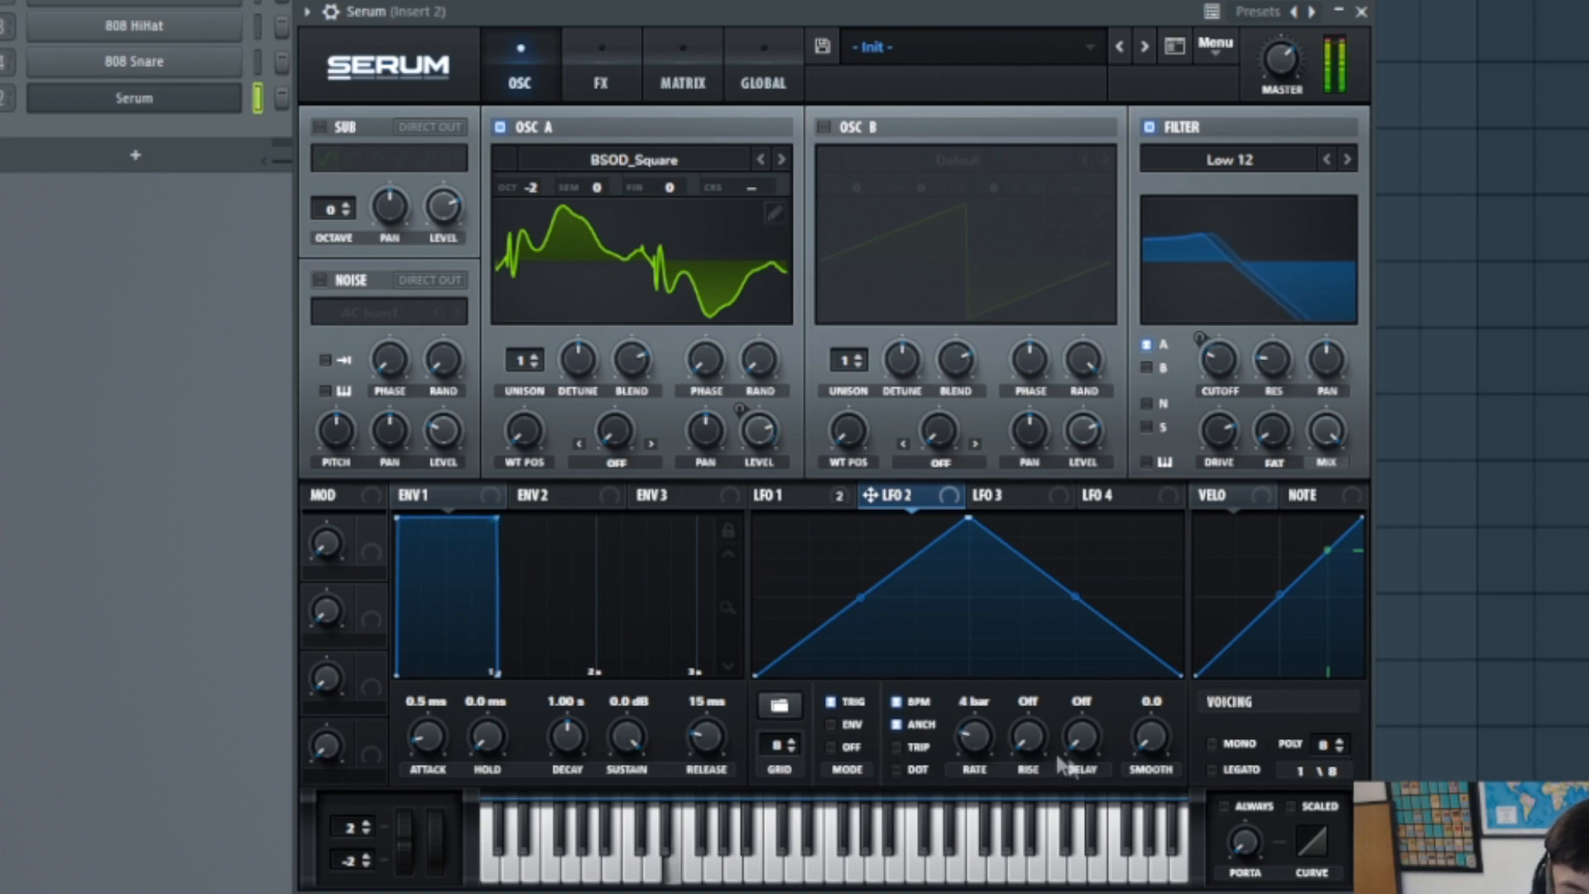
click(830, 724)
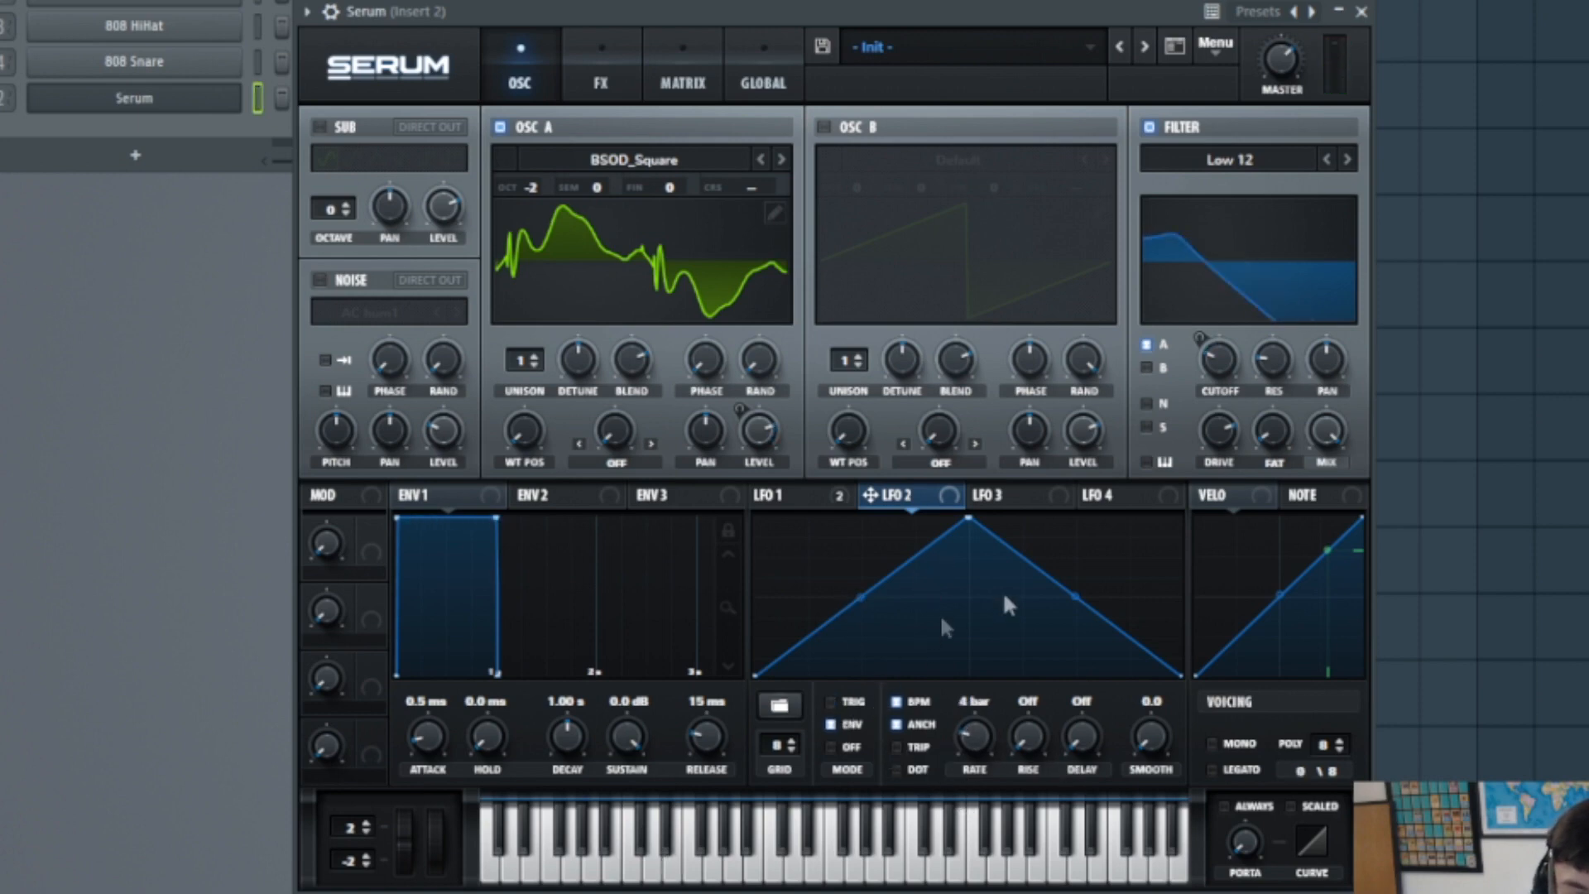
- Reshape LFO 2 into a curved rise to mid height, a small central peak, and an end point held near mid height
drag(965, 520, 791, 656)
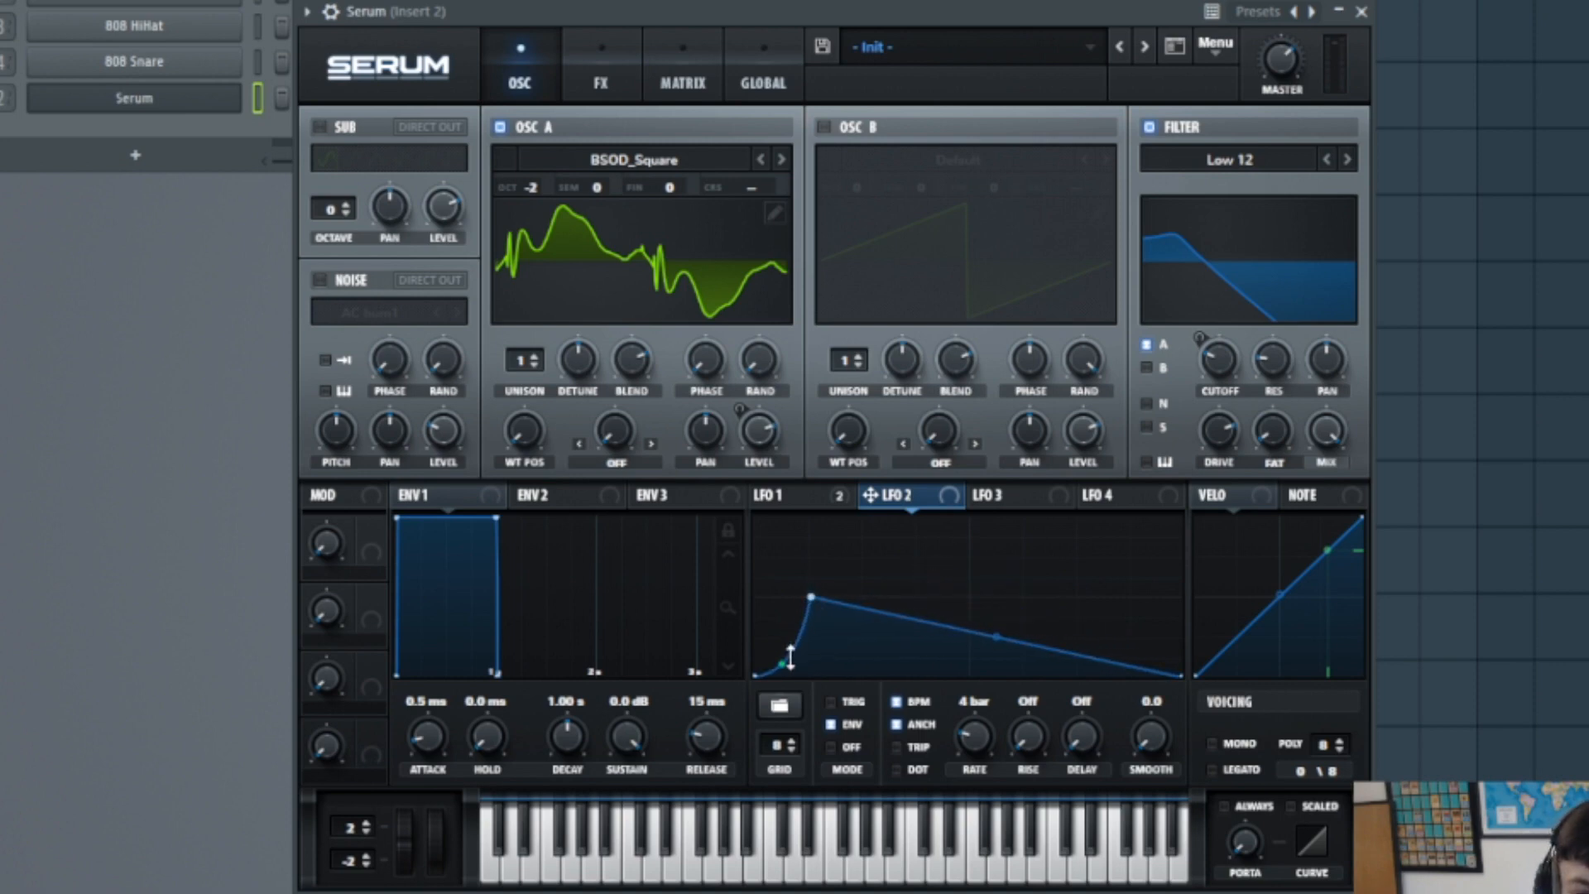
double_click(937, 624)
drag(937, 624, 1229, 587)
double_click(968, 607)
double_click(975, 561)
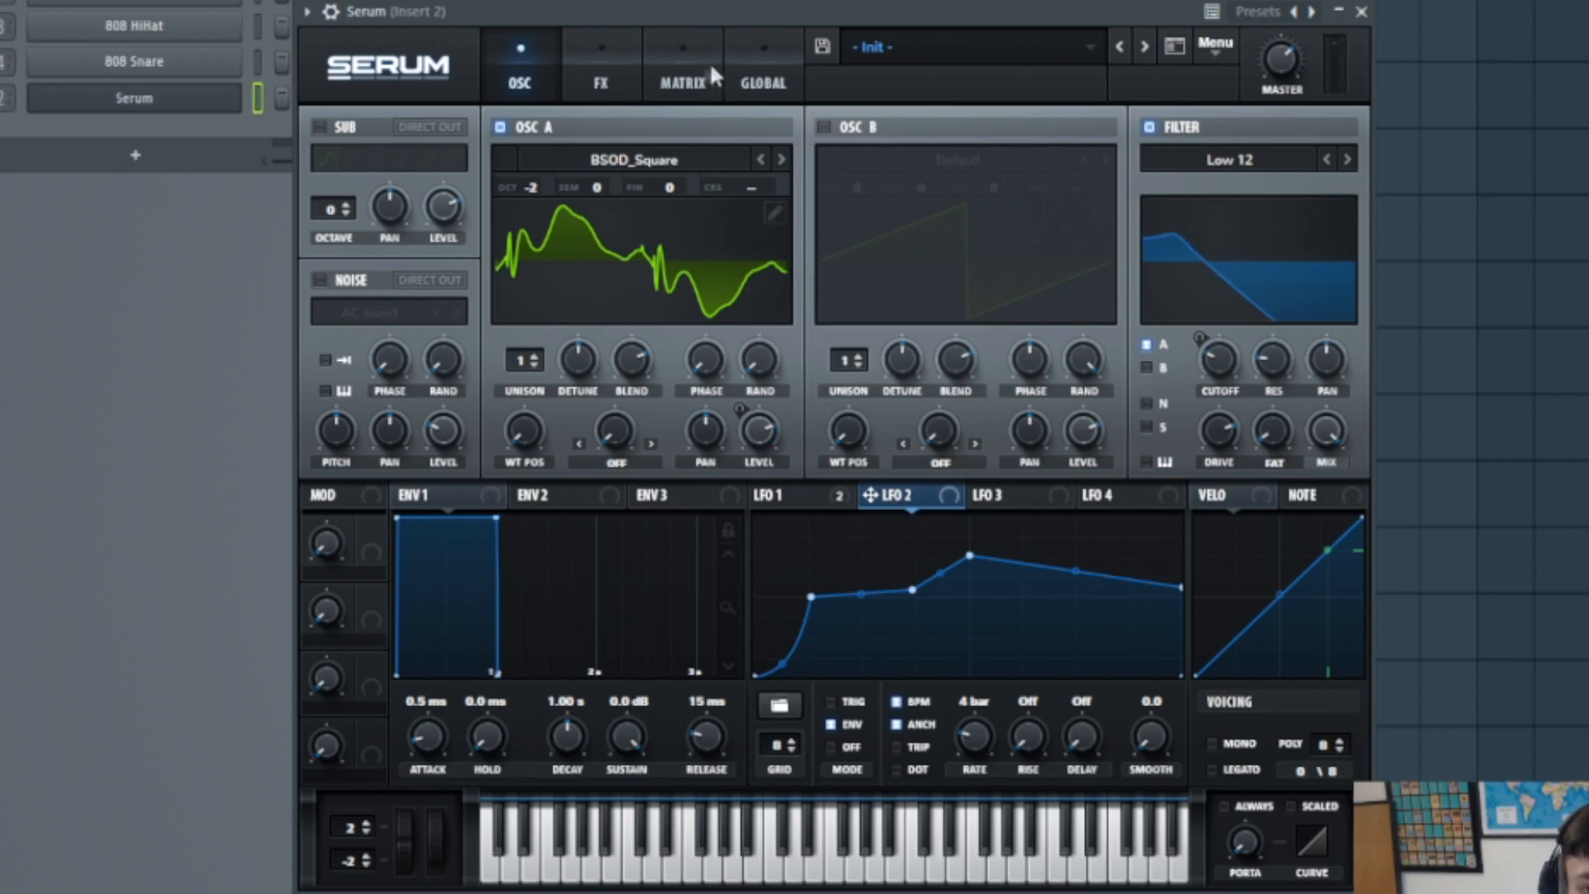
- Route LFO 2 to Mast.Tun in the third modulation matrix slot with a very small positive amount
click(689, 73)
click(724, 248)
mouse_move(807, 455)
click(995, 452)
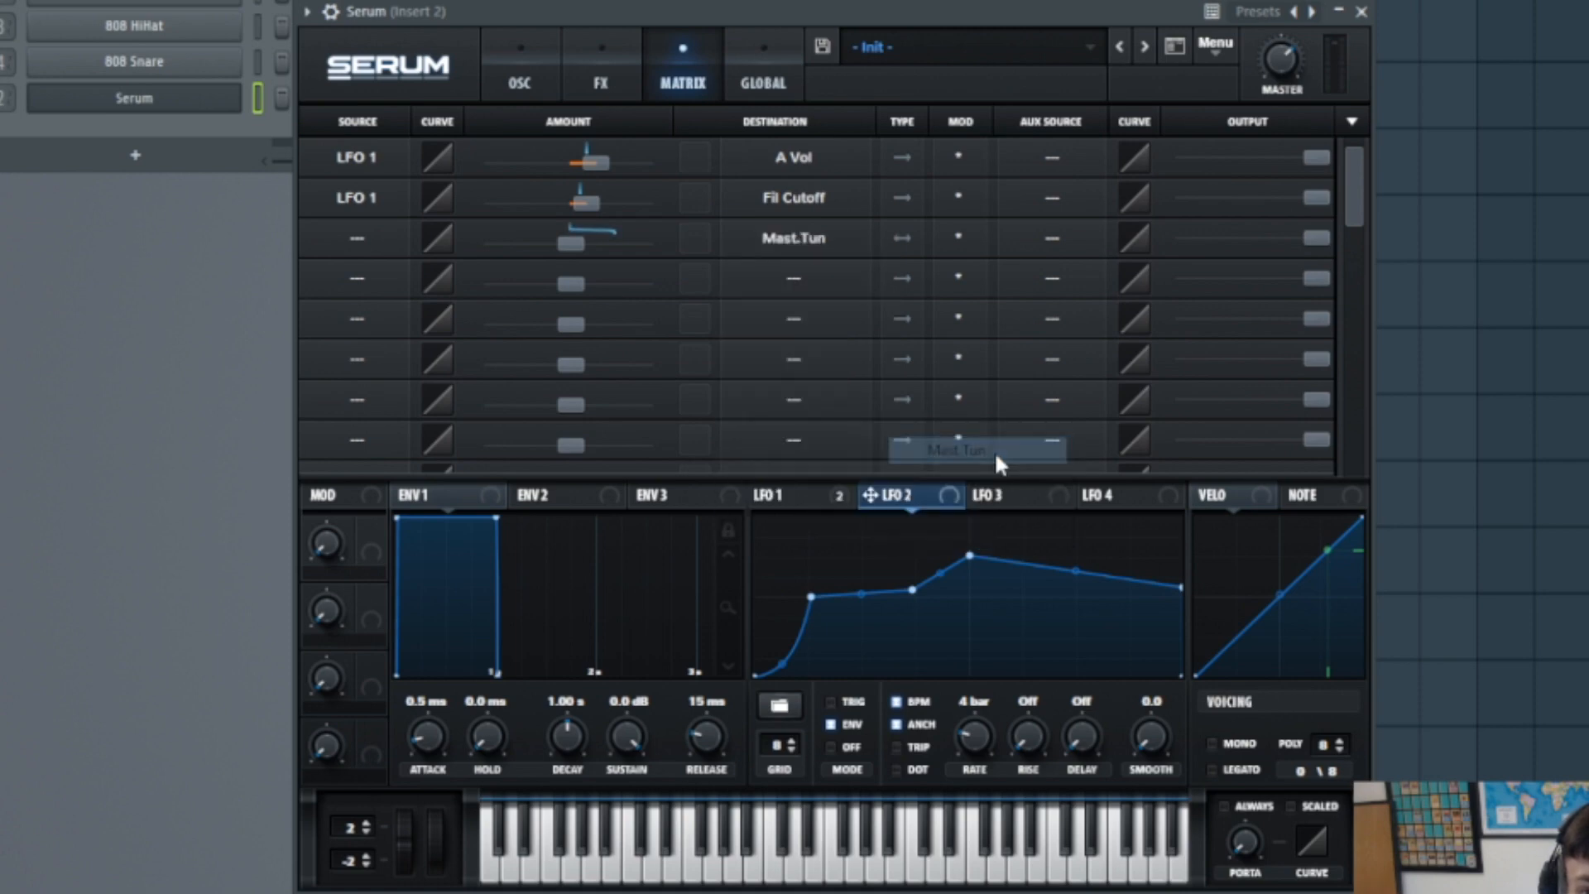
key(space)
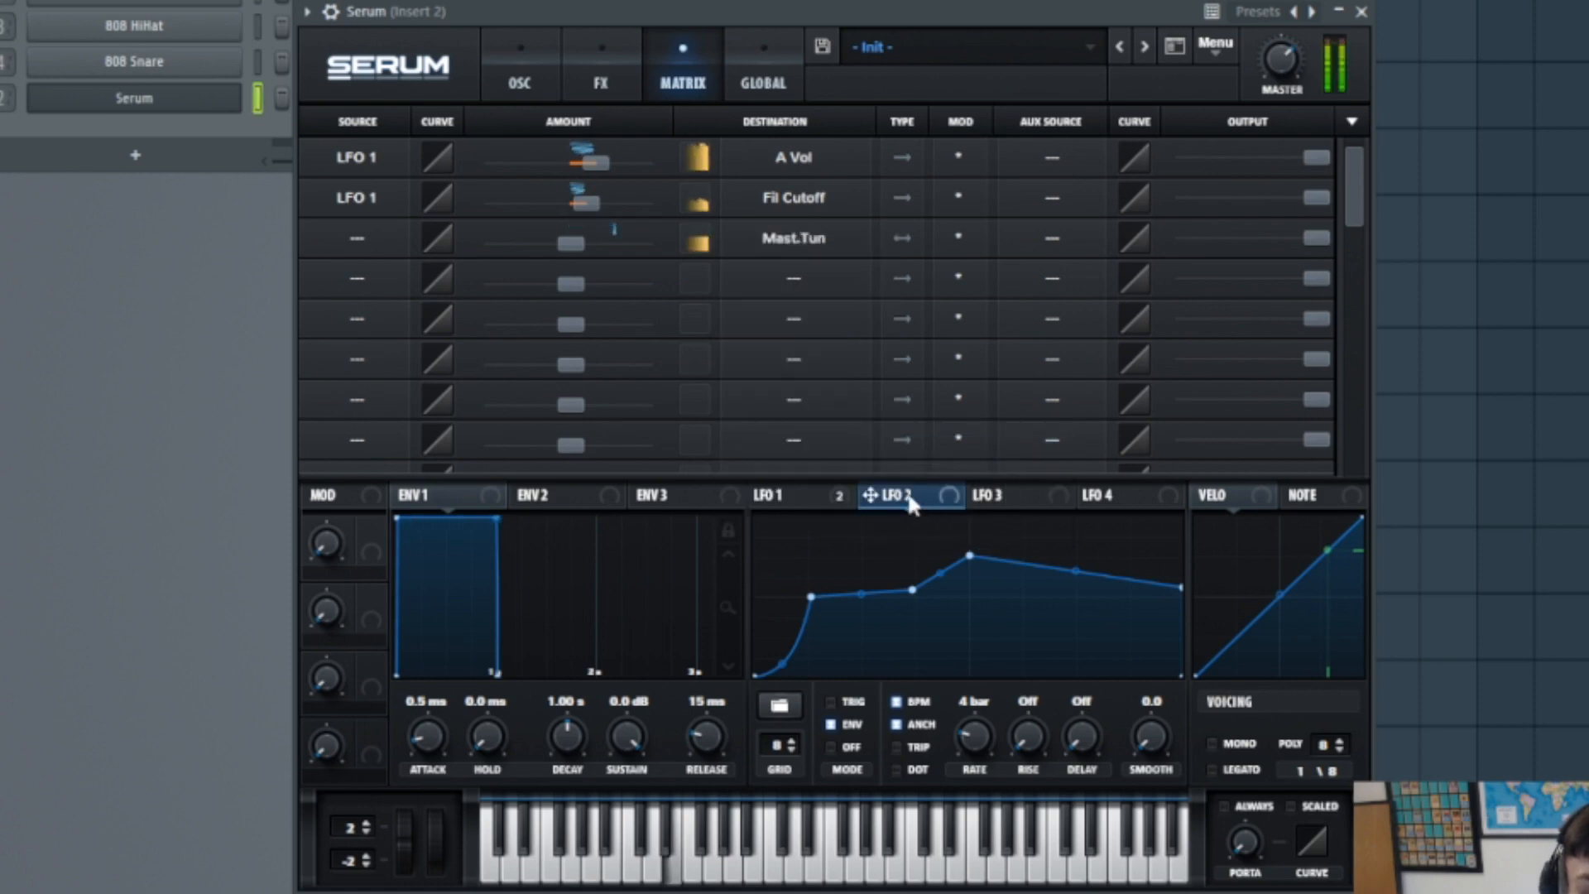
click(359, 238)
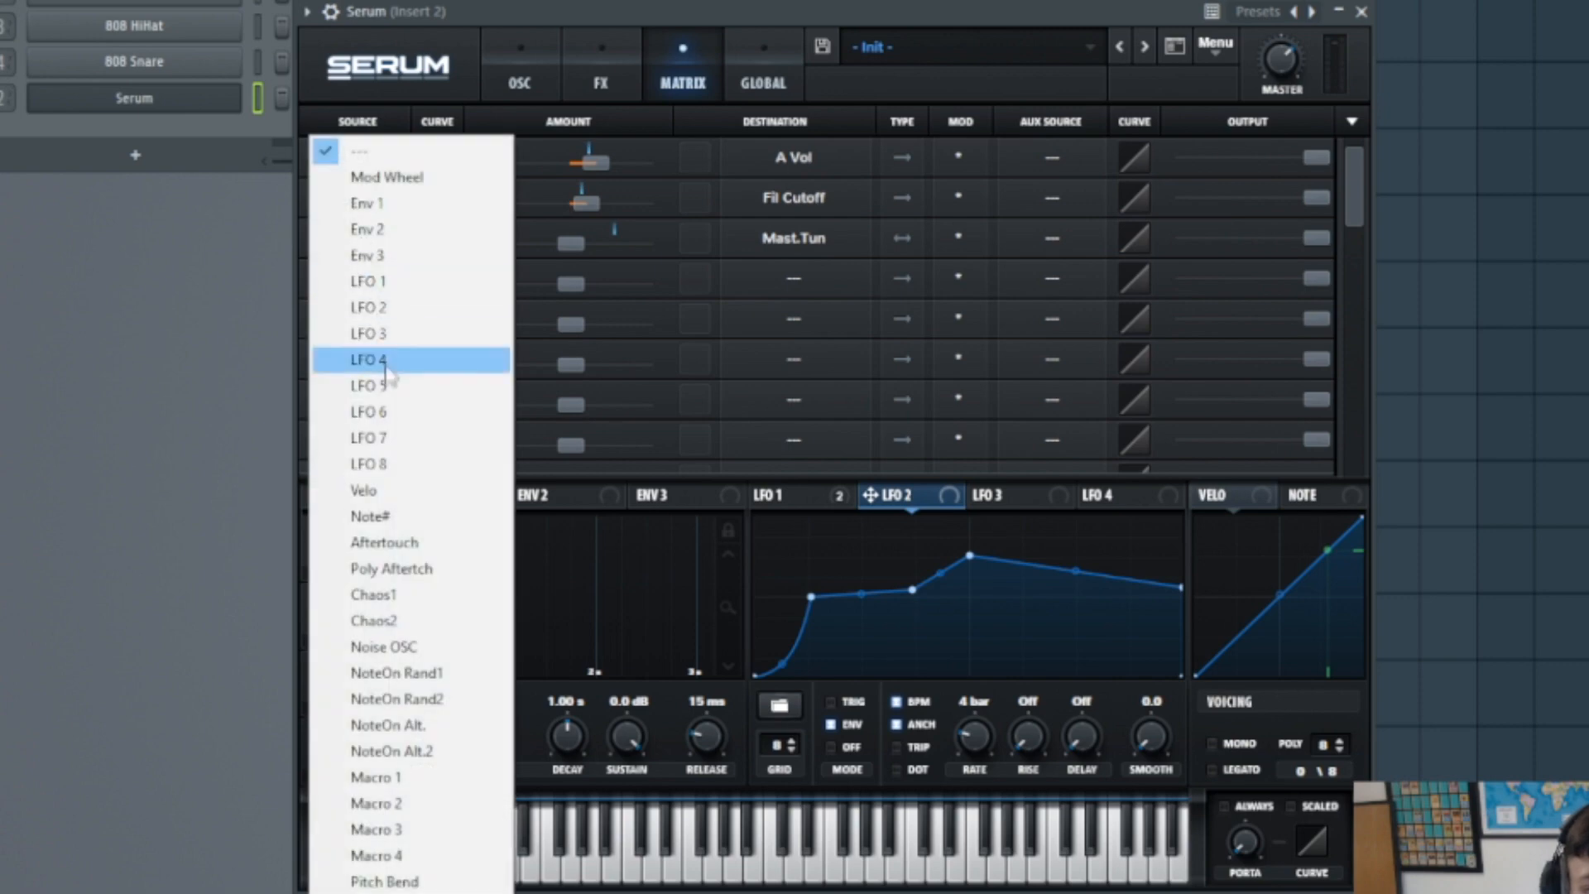
click(406, 313)
drag(571, 244, 573, 240)
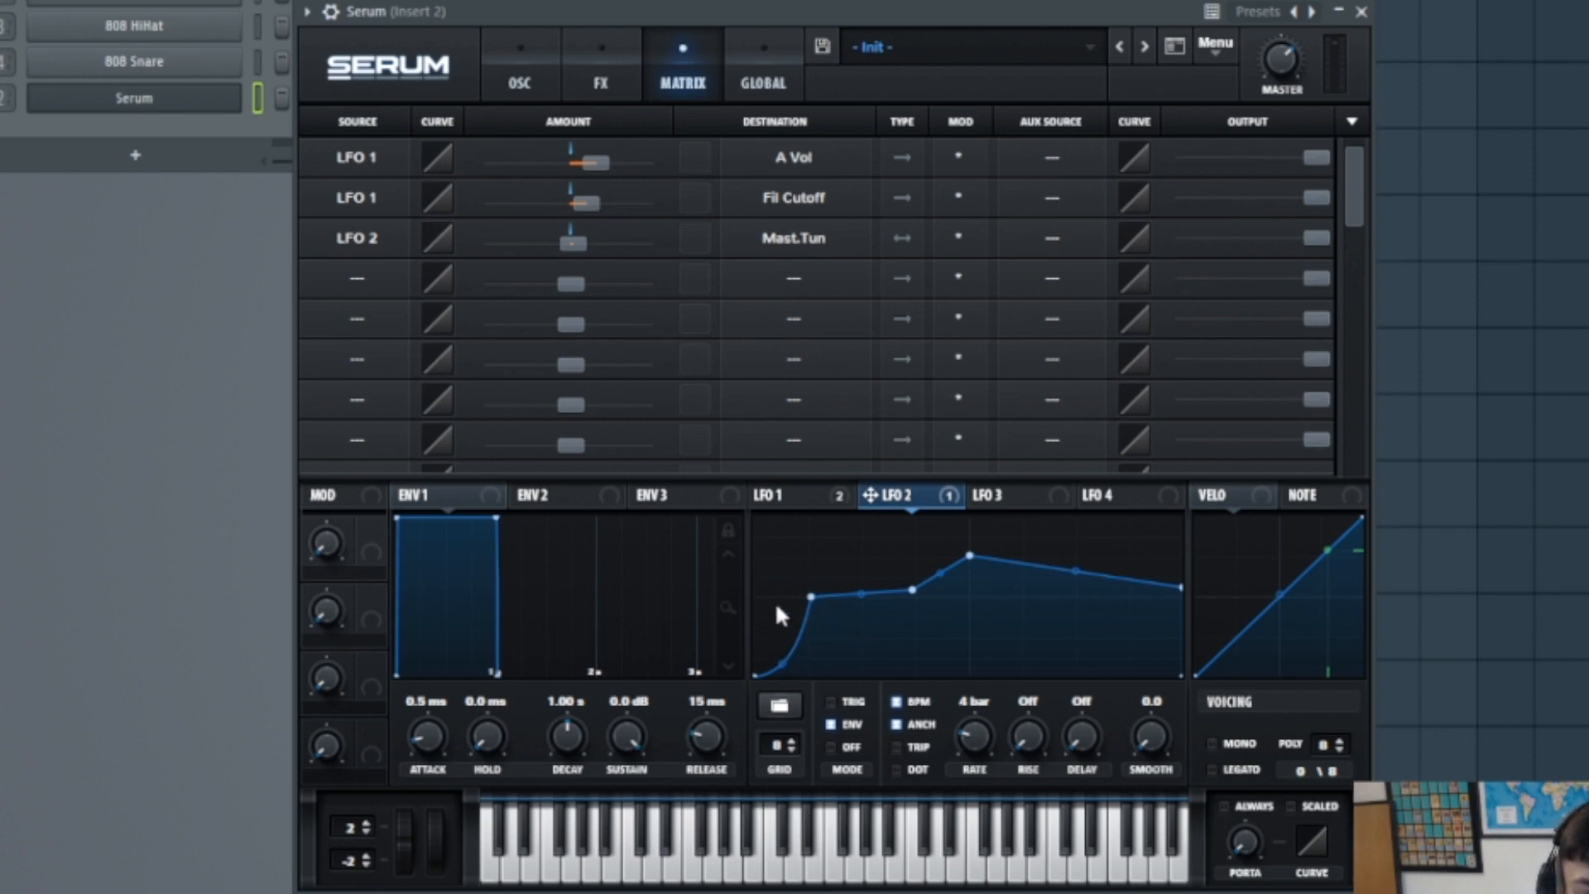
- Reshape LFO 2 to start at mid height, rise early to a flat higher plateau, and decline from the centre
drag(773, 602, 720, 593)
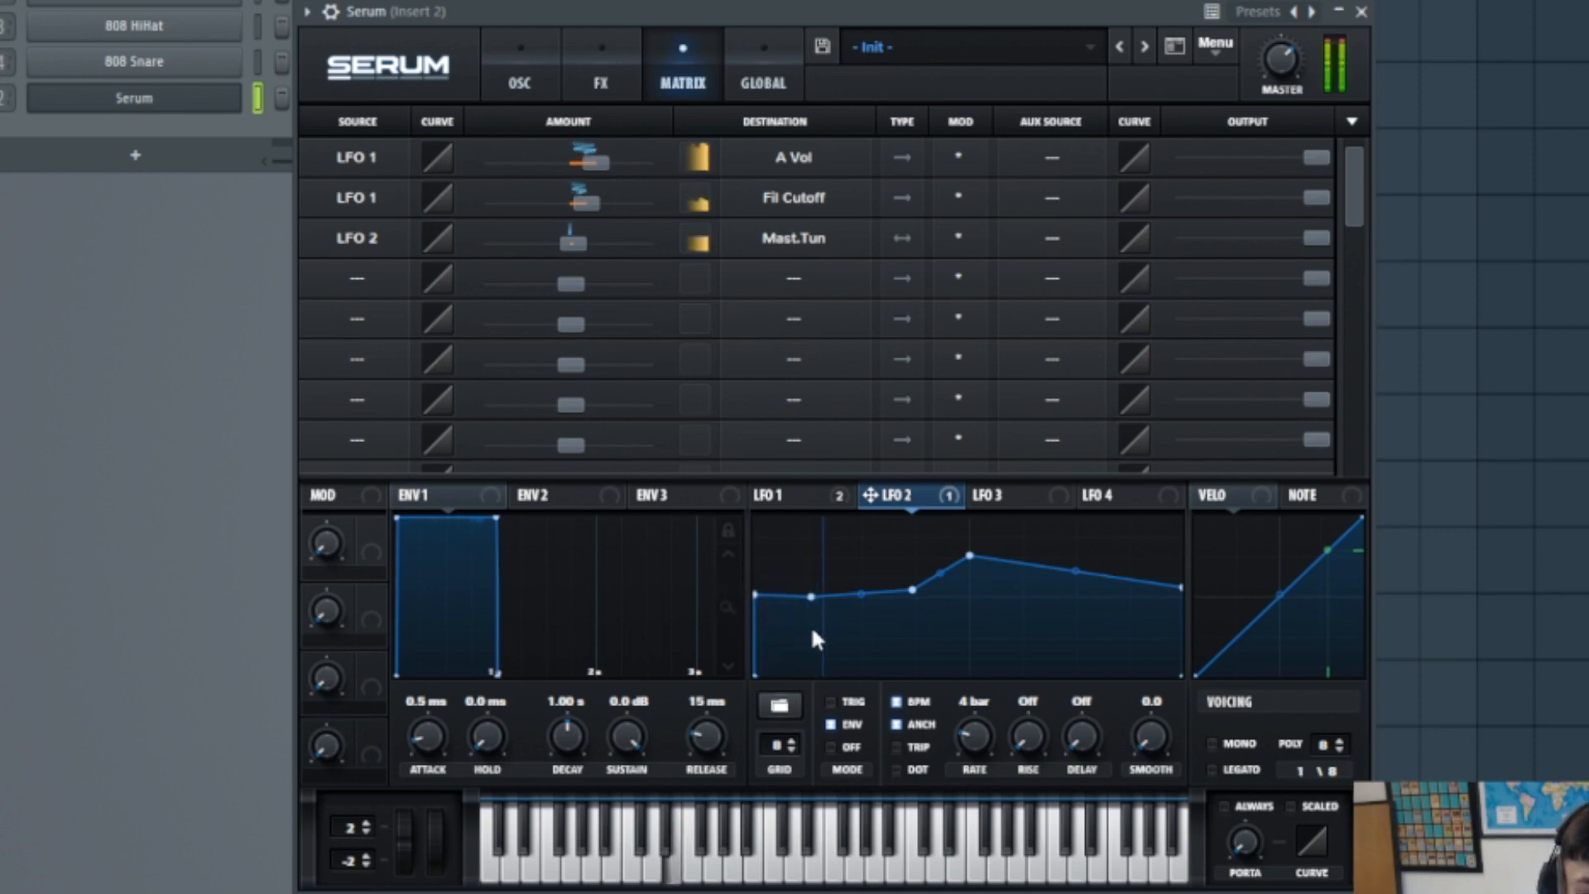
mouse_move(912, 590)
mouse_down()
mouse_move(812, 575)
mouse_move(934, 592)
mouse_up()
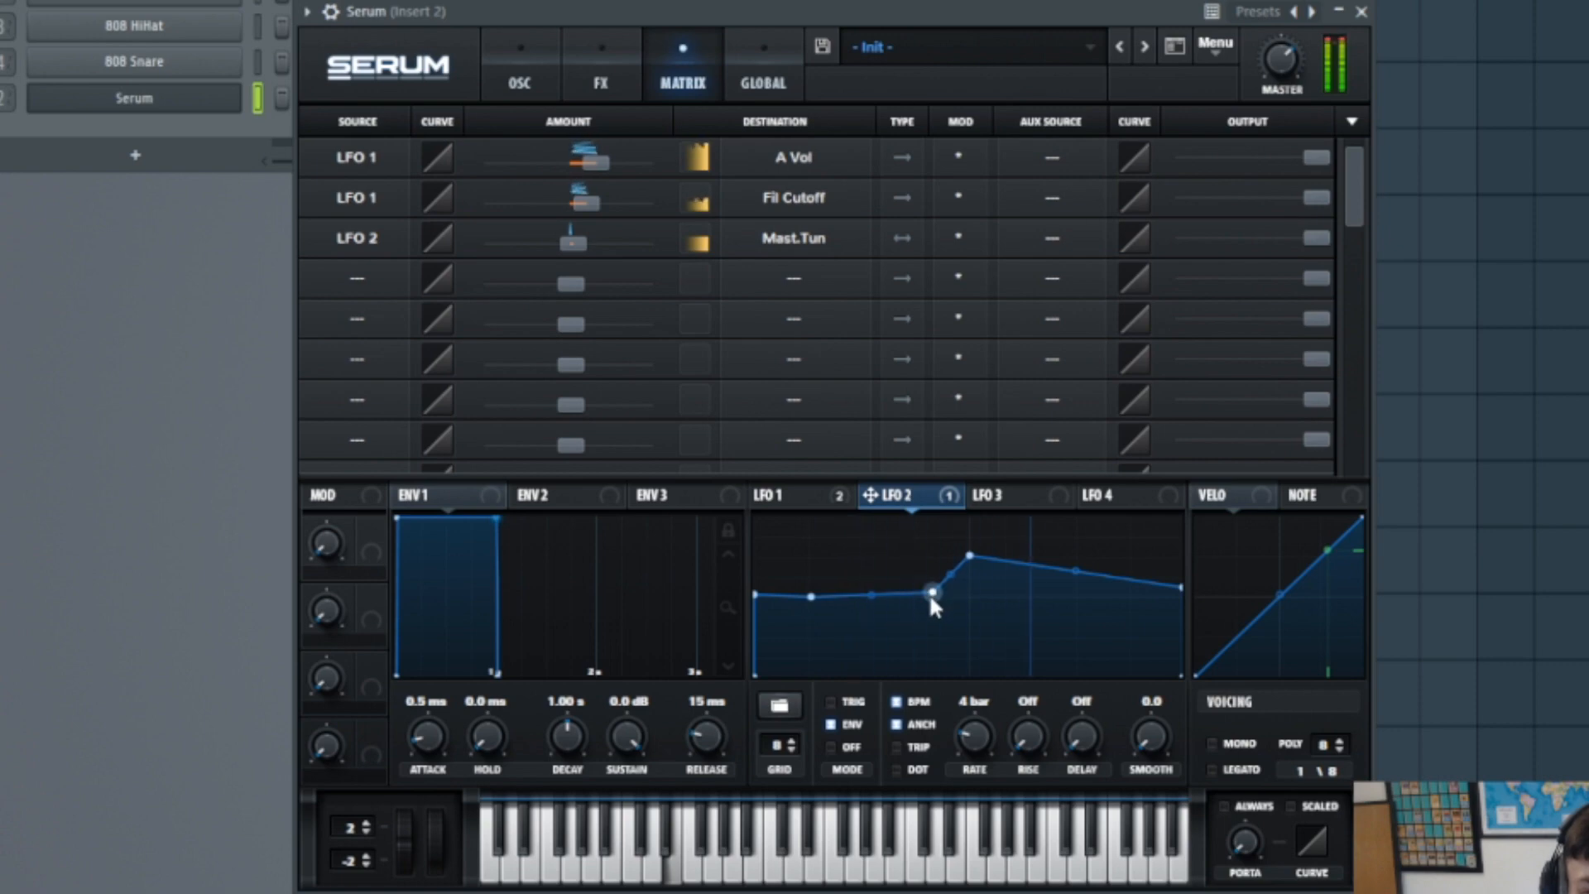
drag(933, 593, 733, 557)
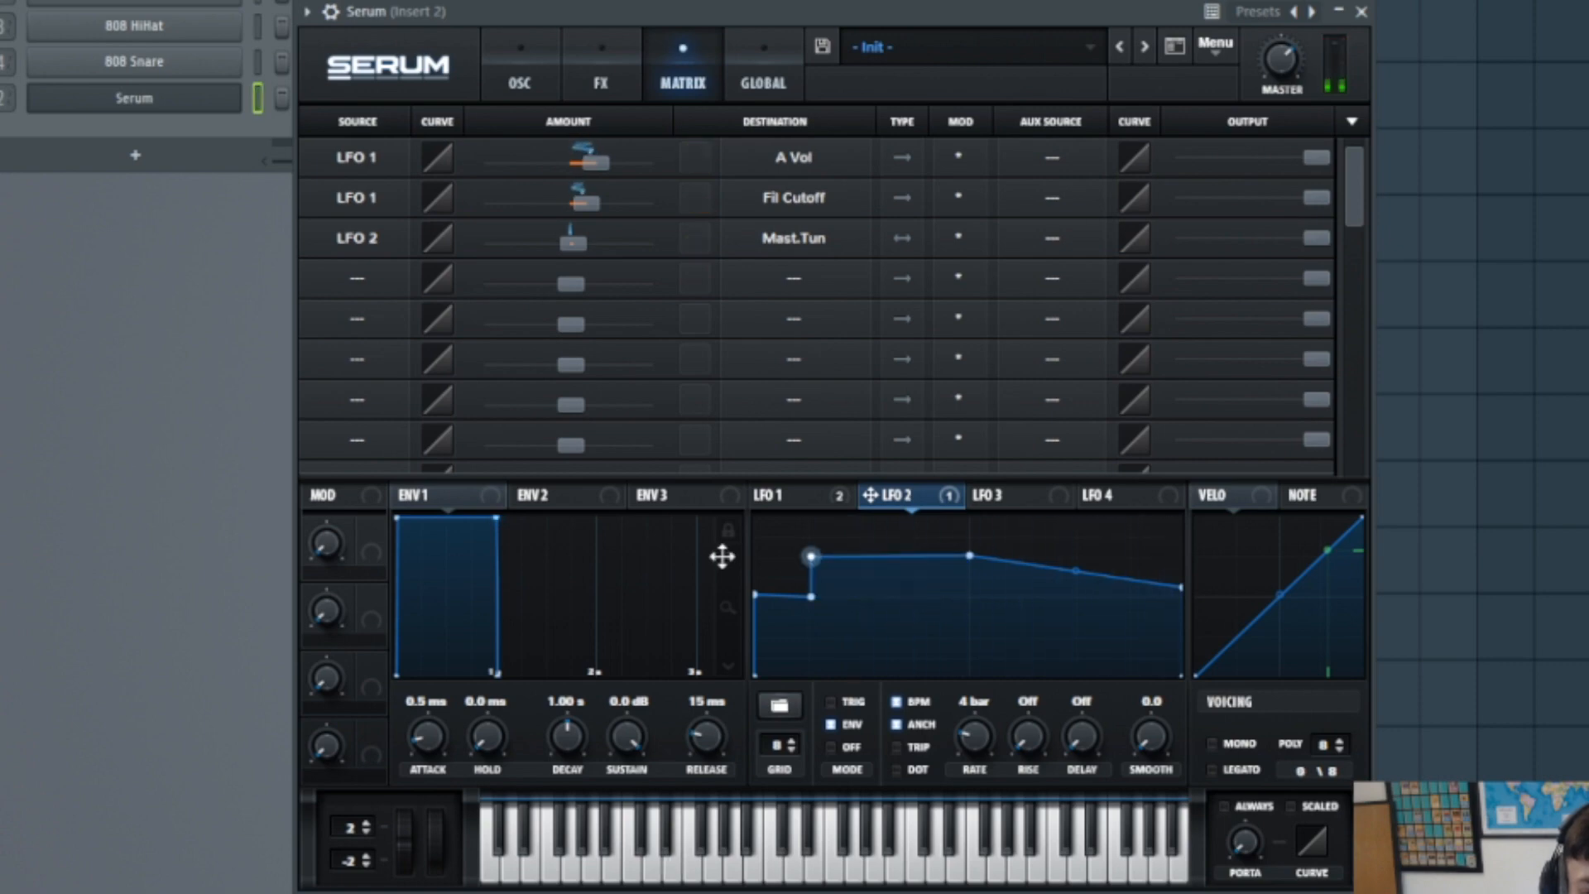
mouse_move(811, 596)
mouse_down()
mouse_move(714, 551)
mouse_move(745, 596)
mouse_move(809, 596)
mouse_move(793, 588)
mouse_up()
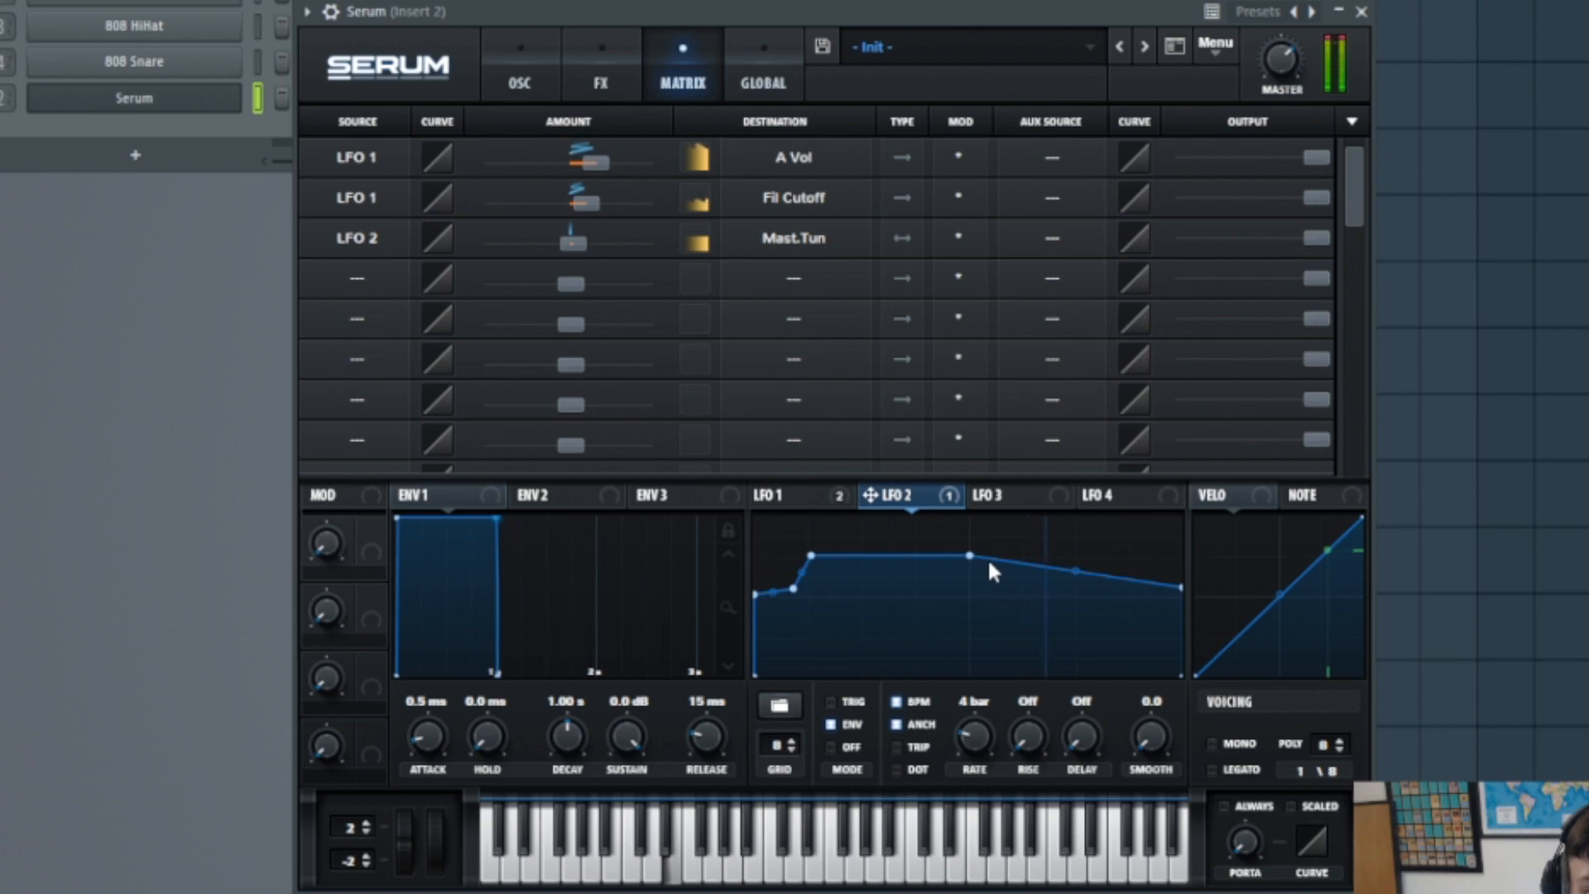
- Close the synth and open the OTT compressor in the first effect slot of mixer Insert 2
click(552, 72)
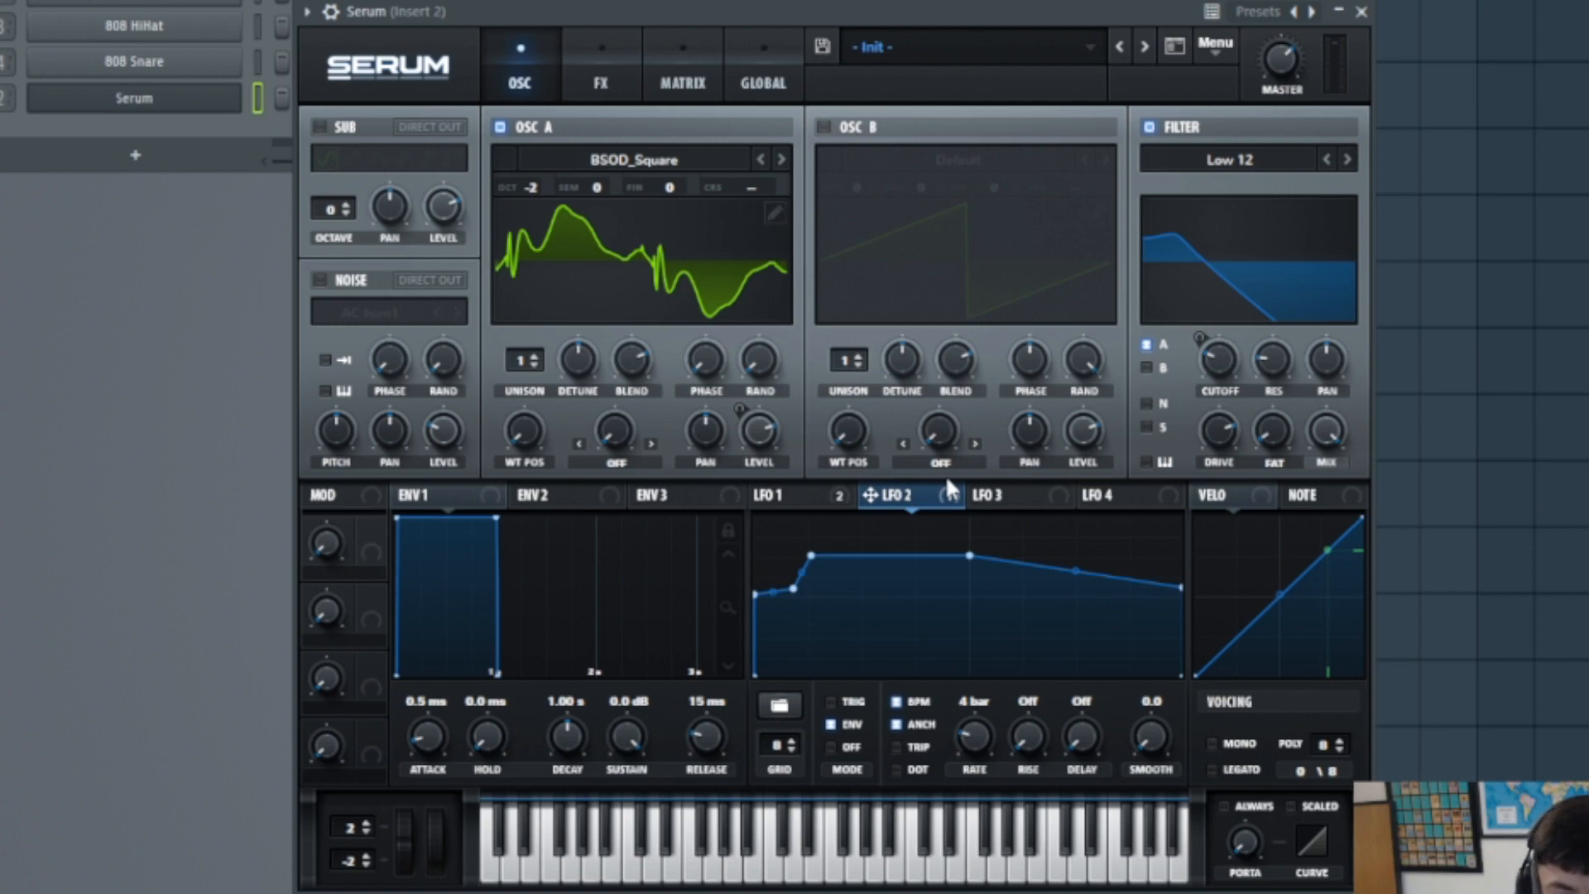
click(1362, 12)
key(space)
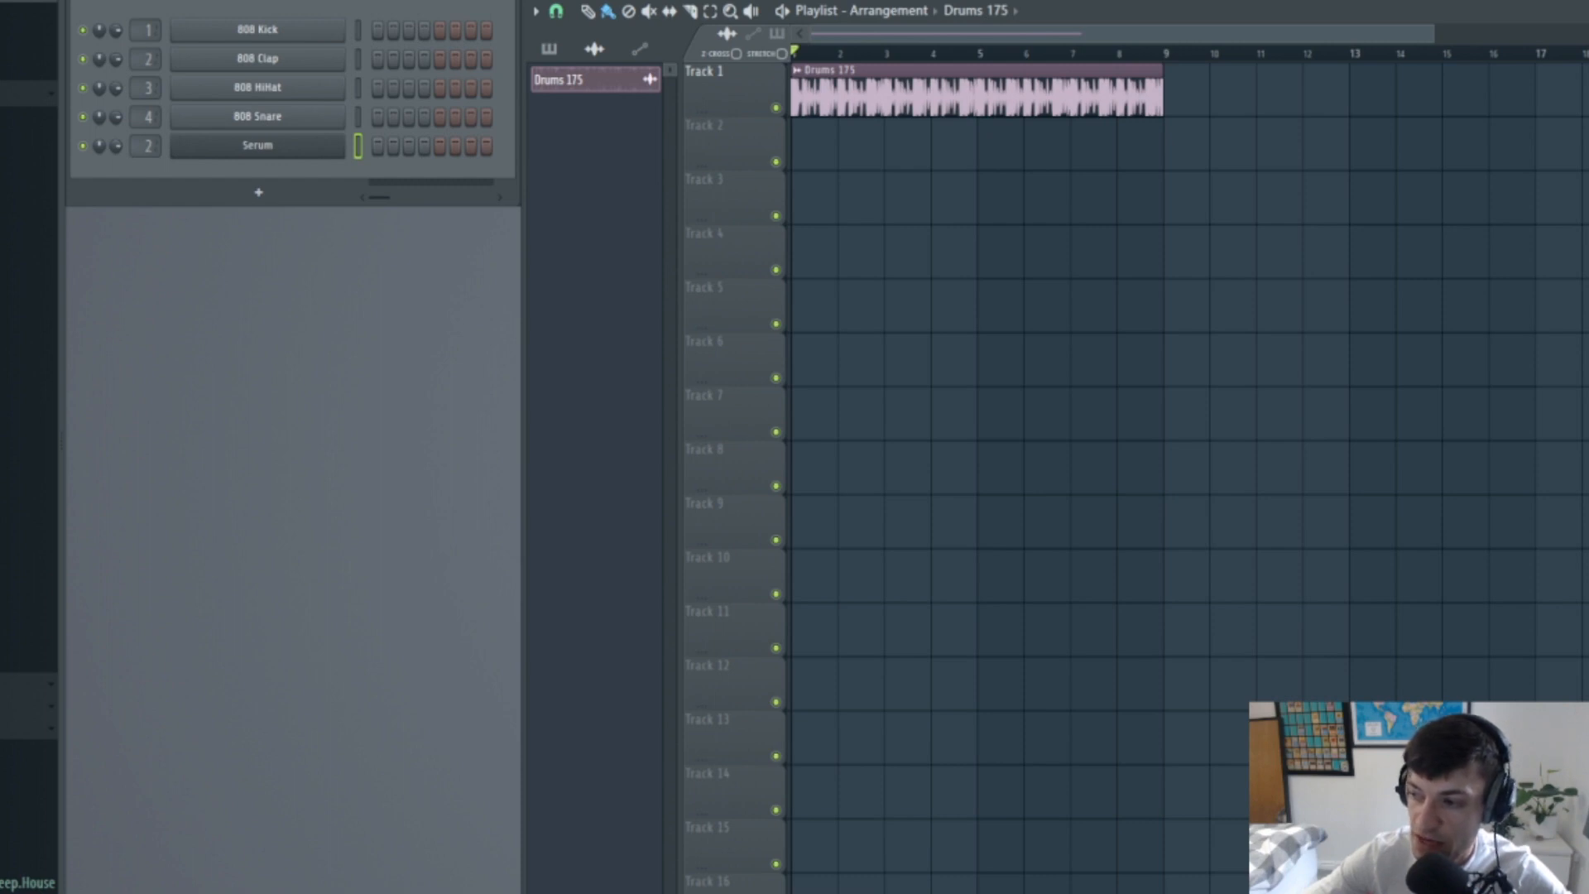
key(F9)
click(1267, 158)
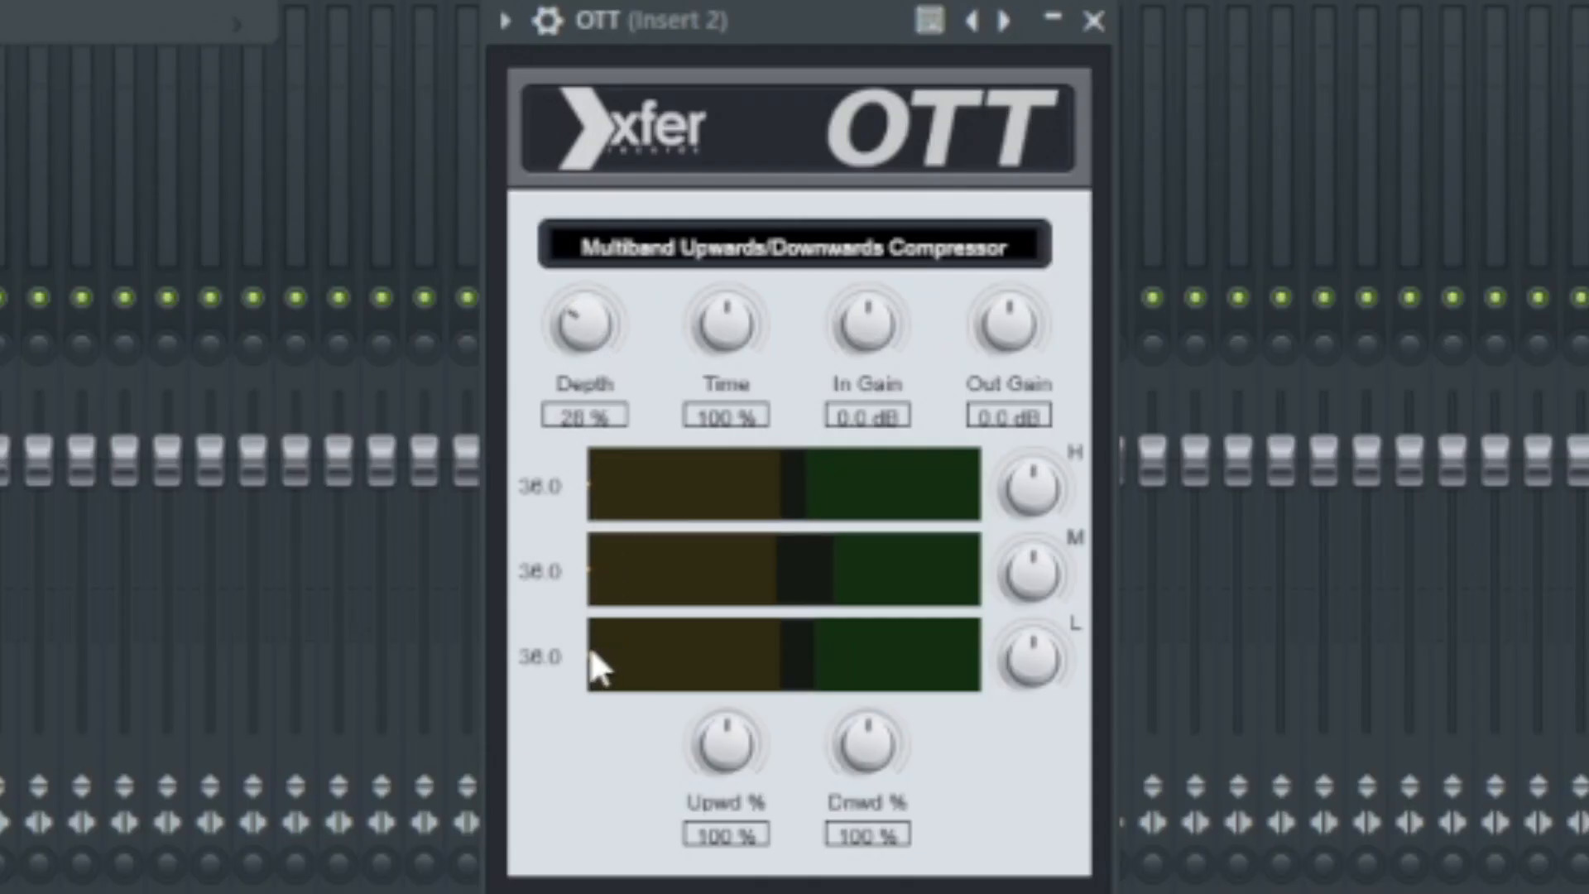
- Set OTT's Time to 82 % and raise its band gains slightly
drag(727, 327, 763, 383)
drag(1021, 490, 1055, 460)
drag(1036, 583, 1043, 557)
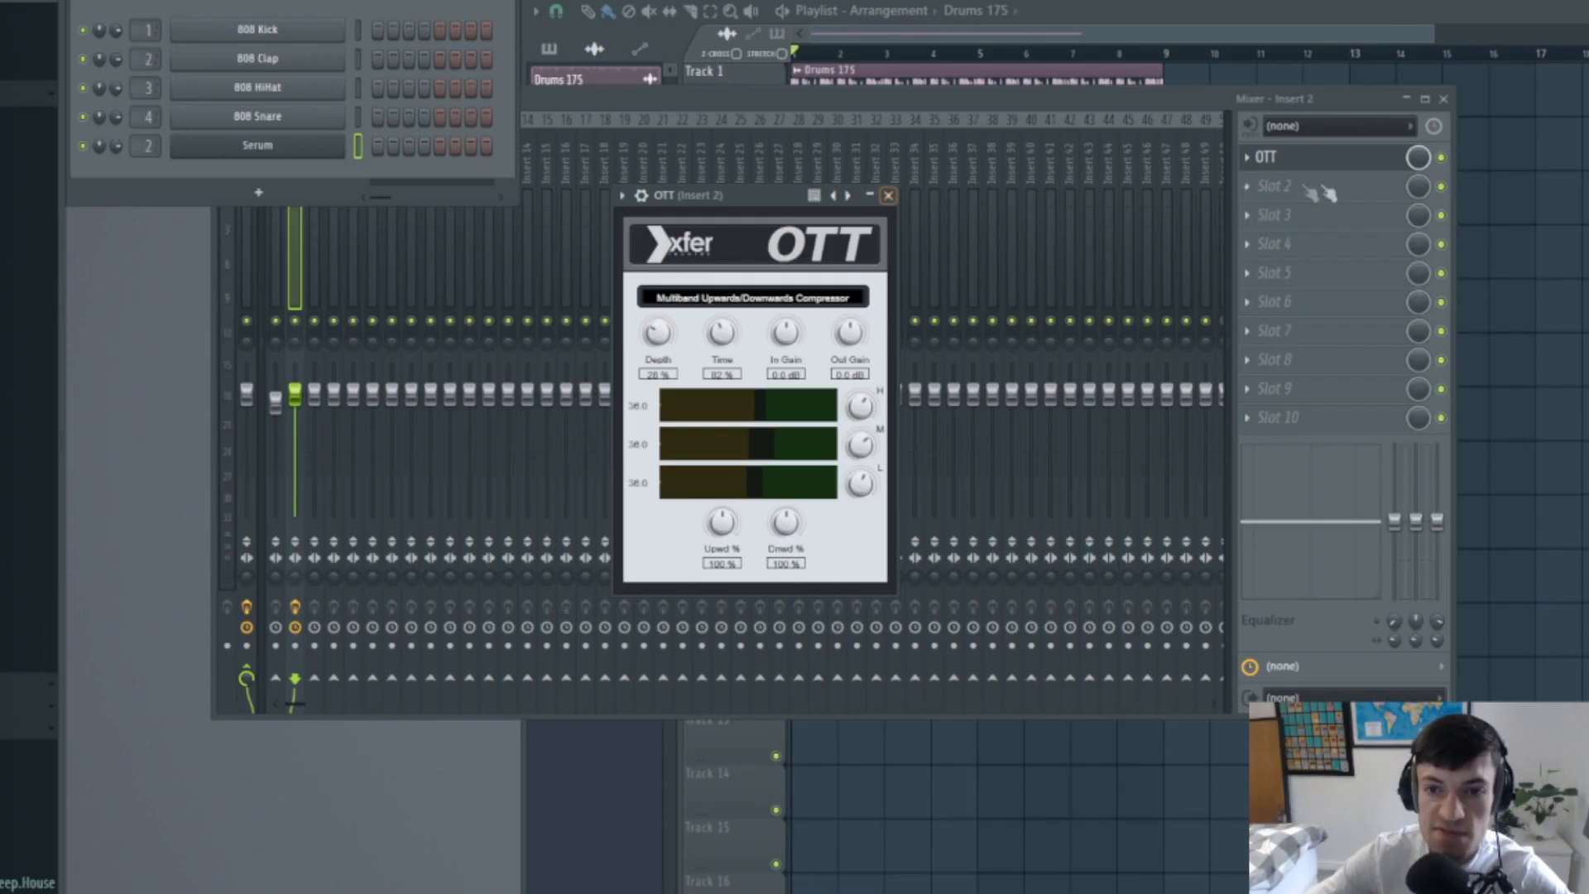
- Duplicate OTT into Insert 2's second effect slot and set the copy's Time to 62 % while auditioning the bass
click(1247, 155)
drag(1294, 271, 1304, 190)
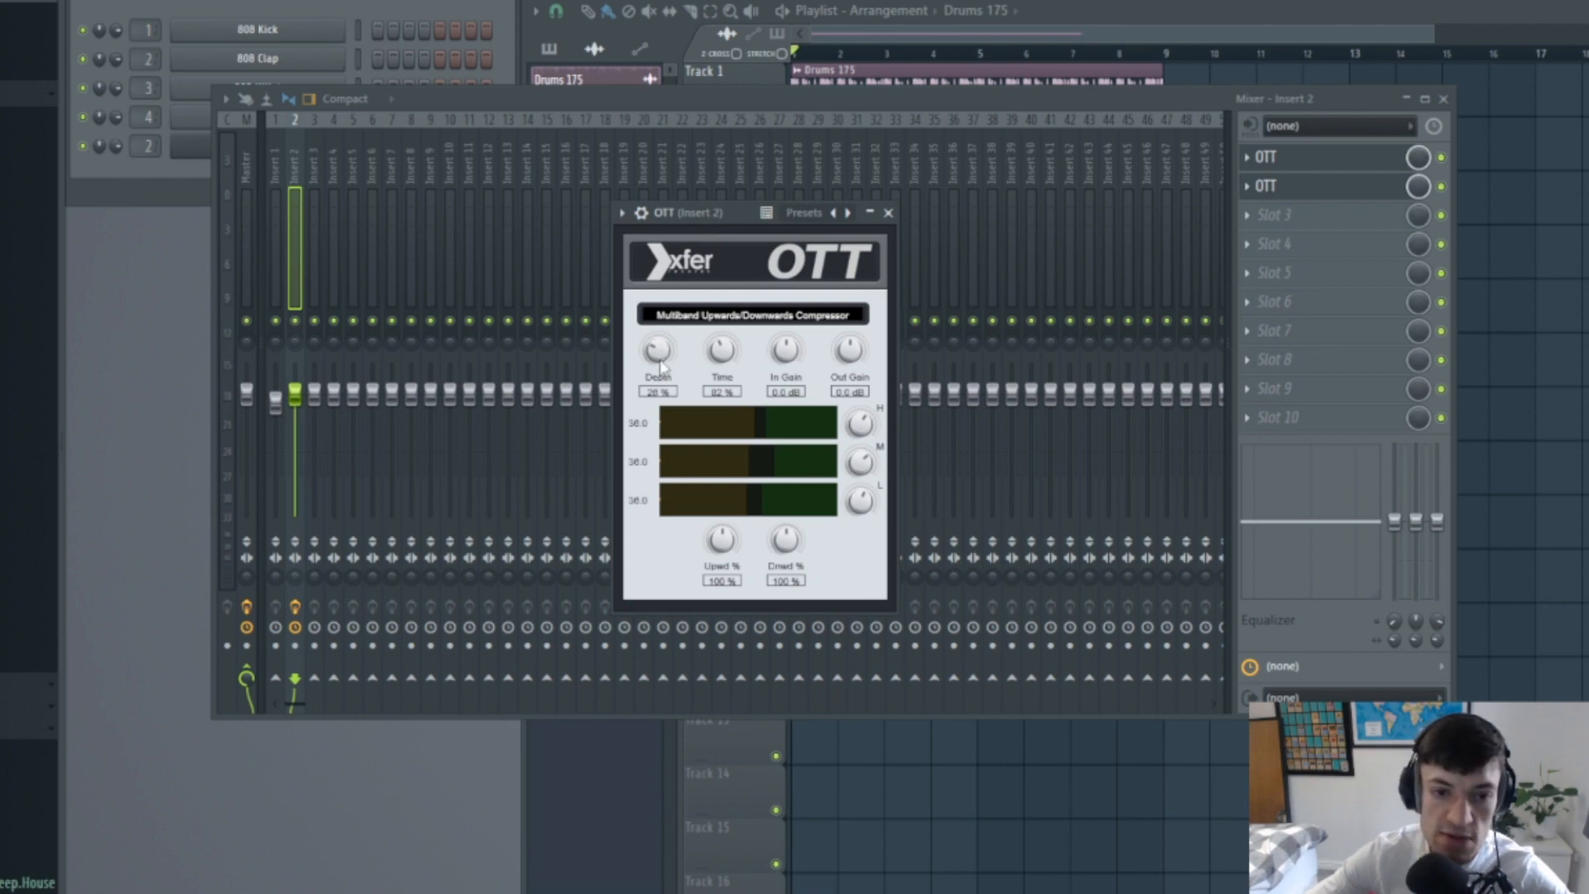
key(space)
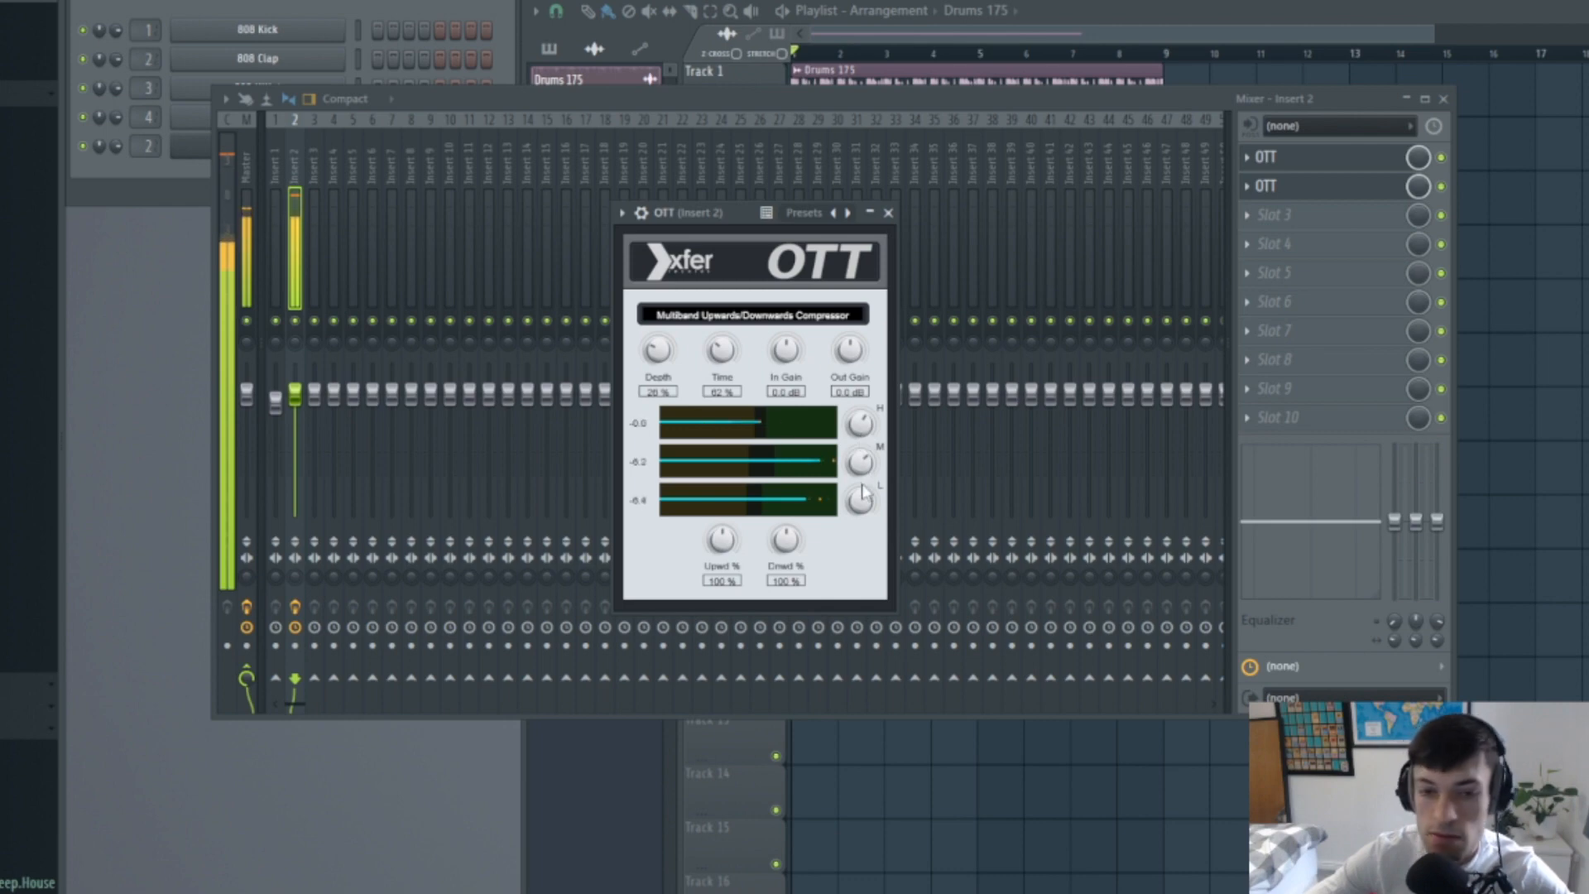
key(space)
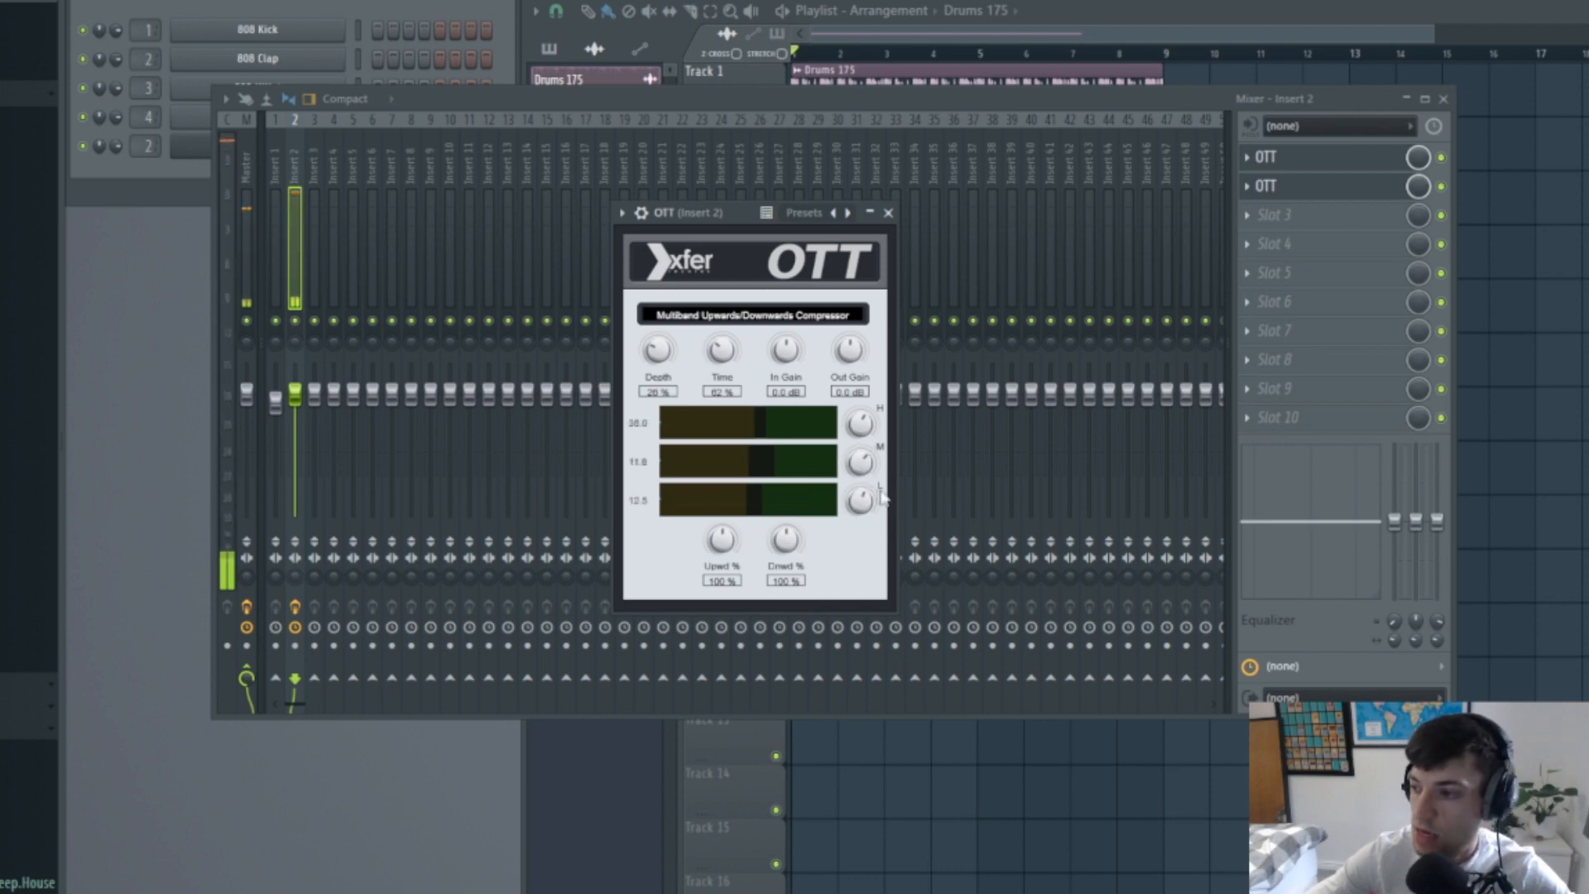
click(889, 213)
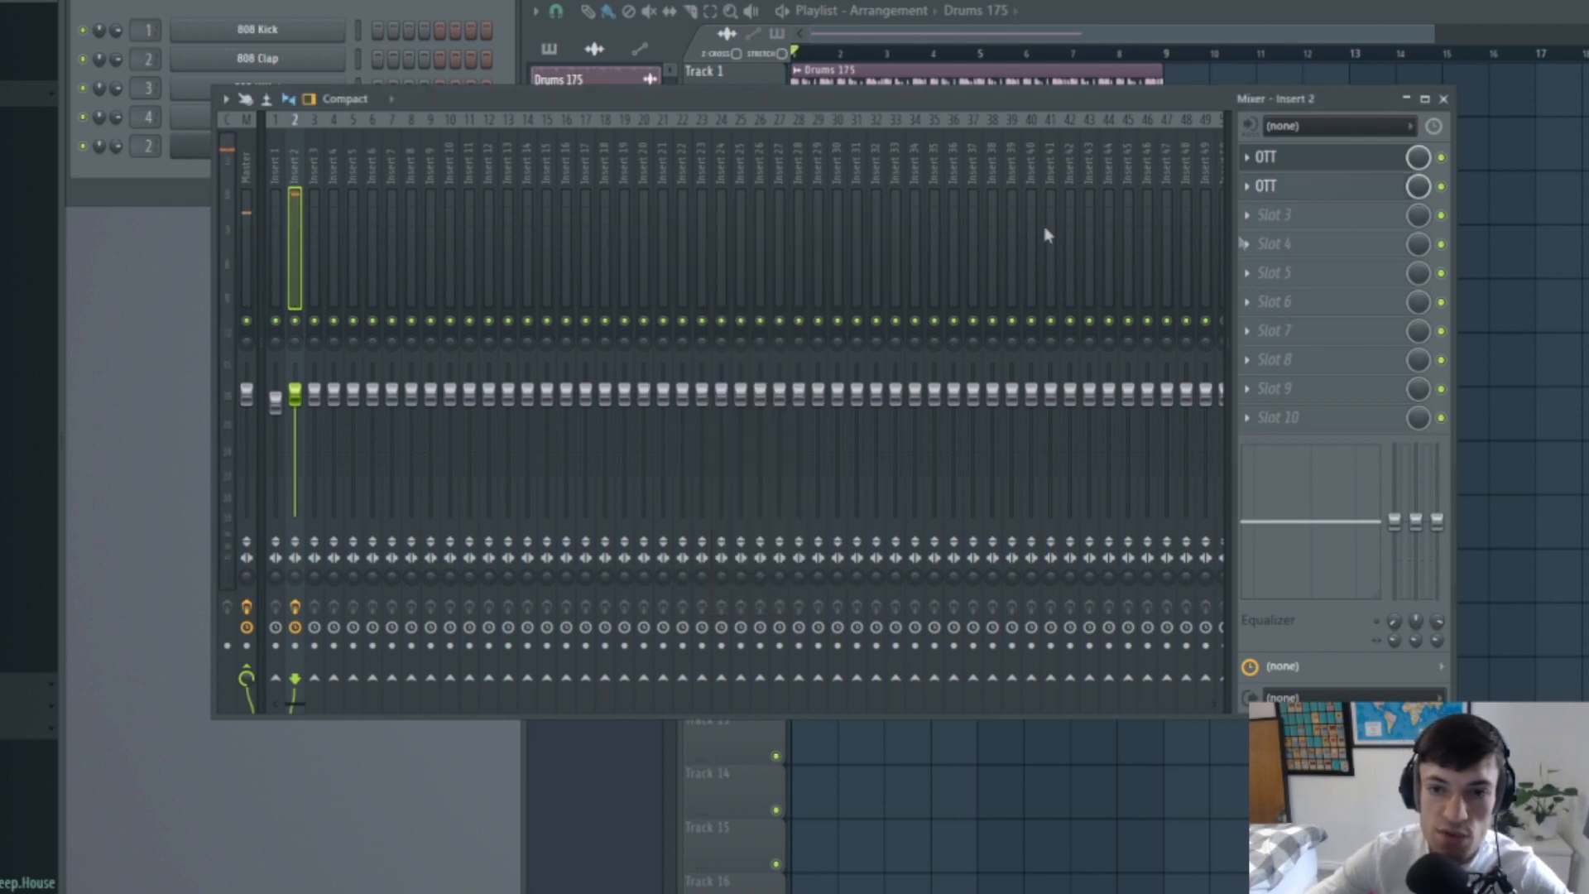
- Load Decimort2 in Insert 2's third effect slot and choose its Action Movie preset
click(1334, 218)
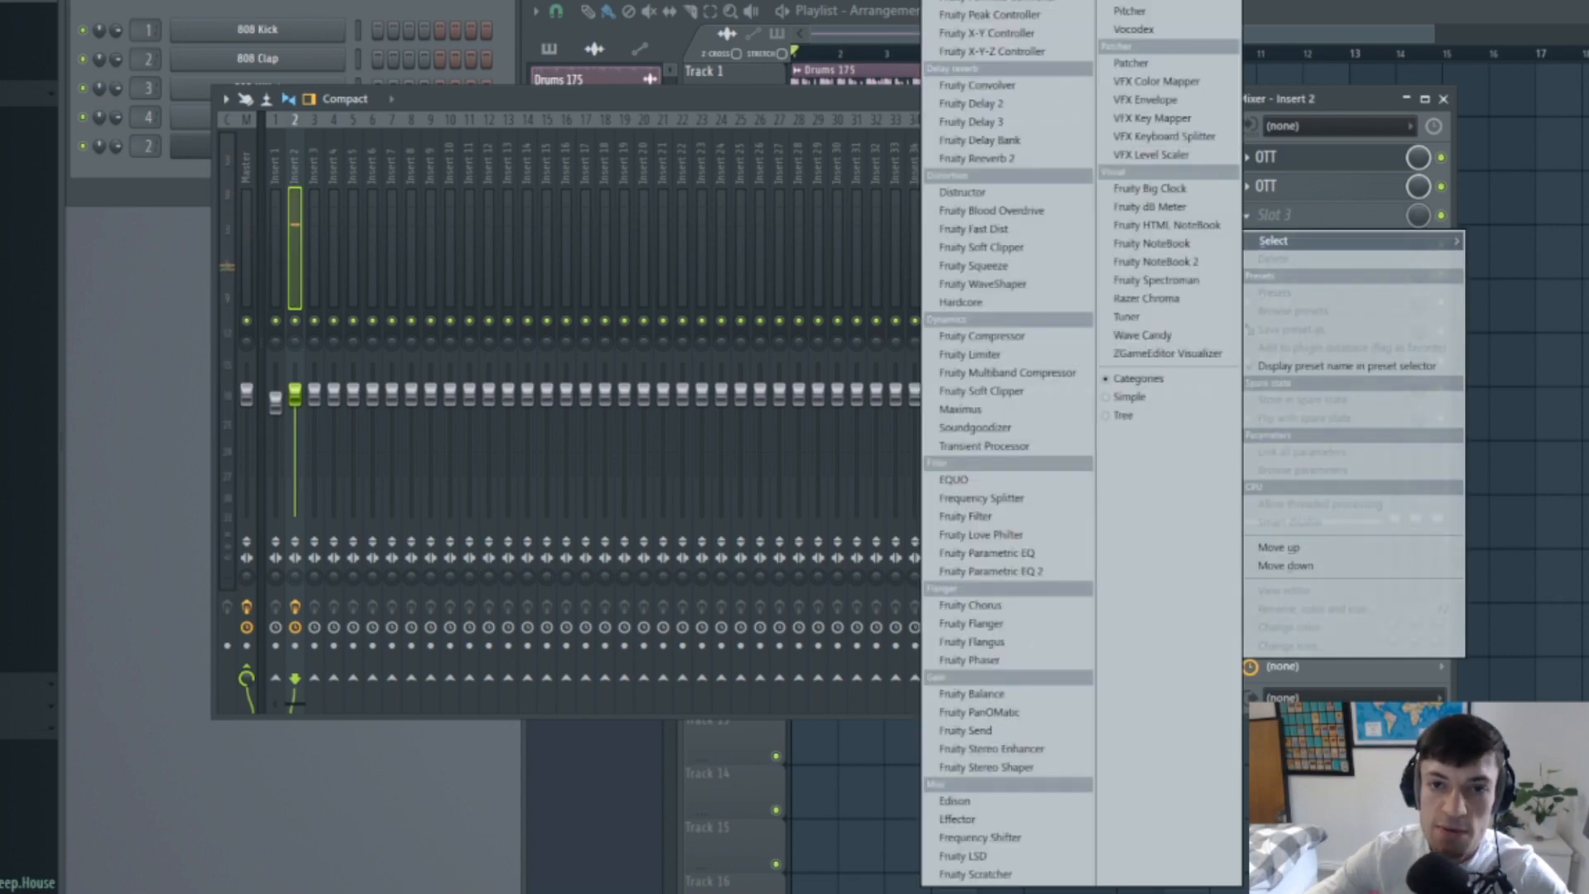
click(977, 2)
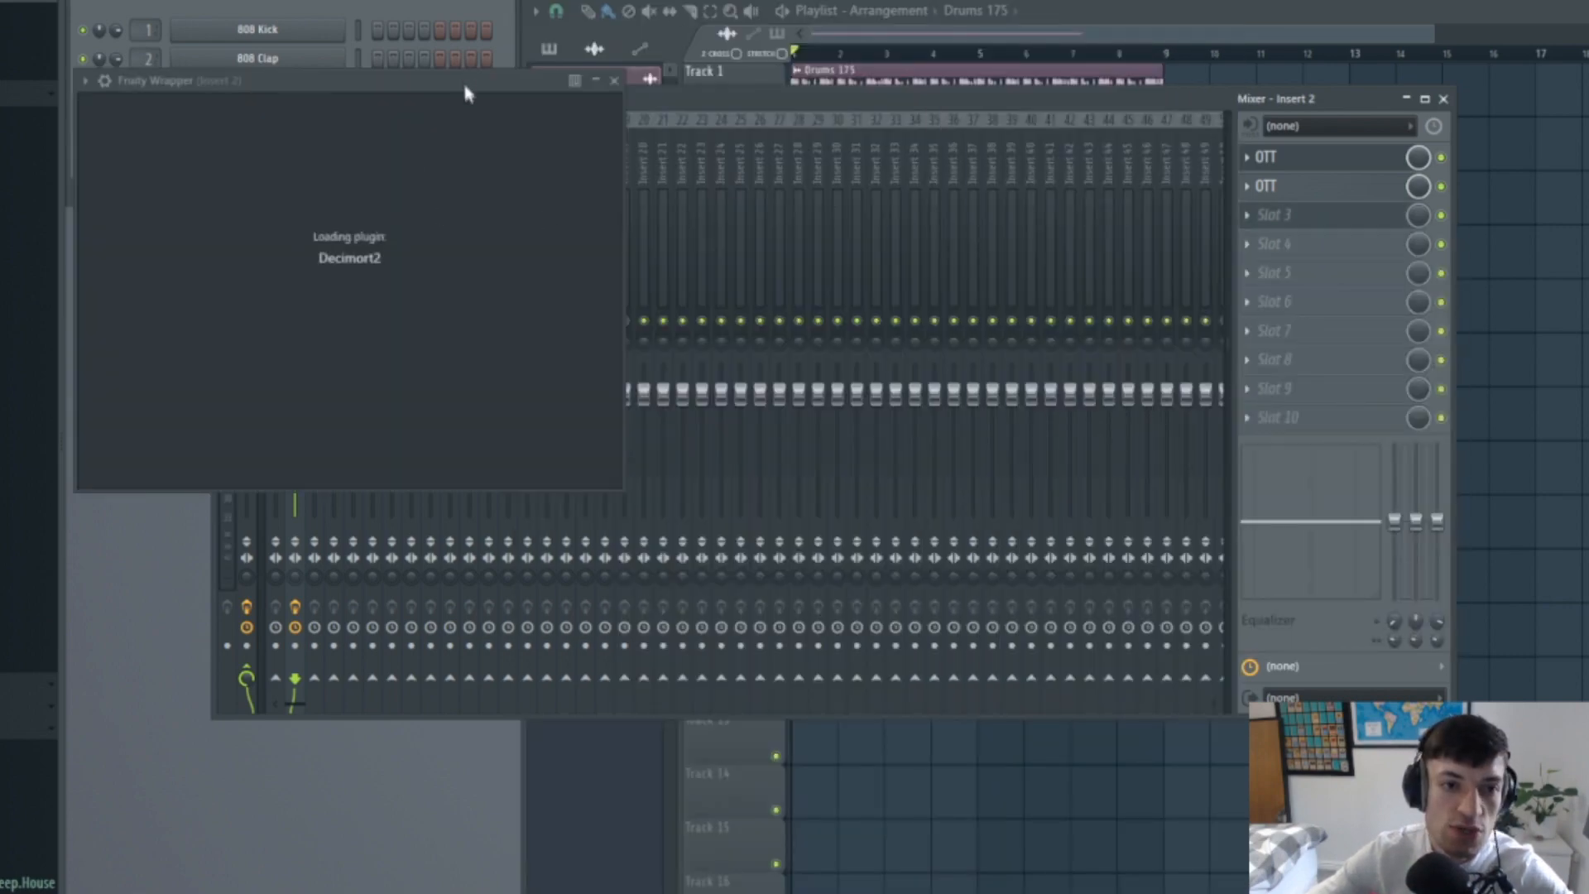
drag(530, 86, 907, 75)
click(789, 146)
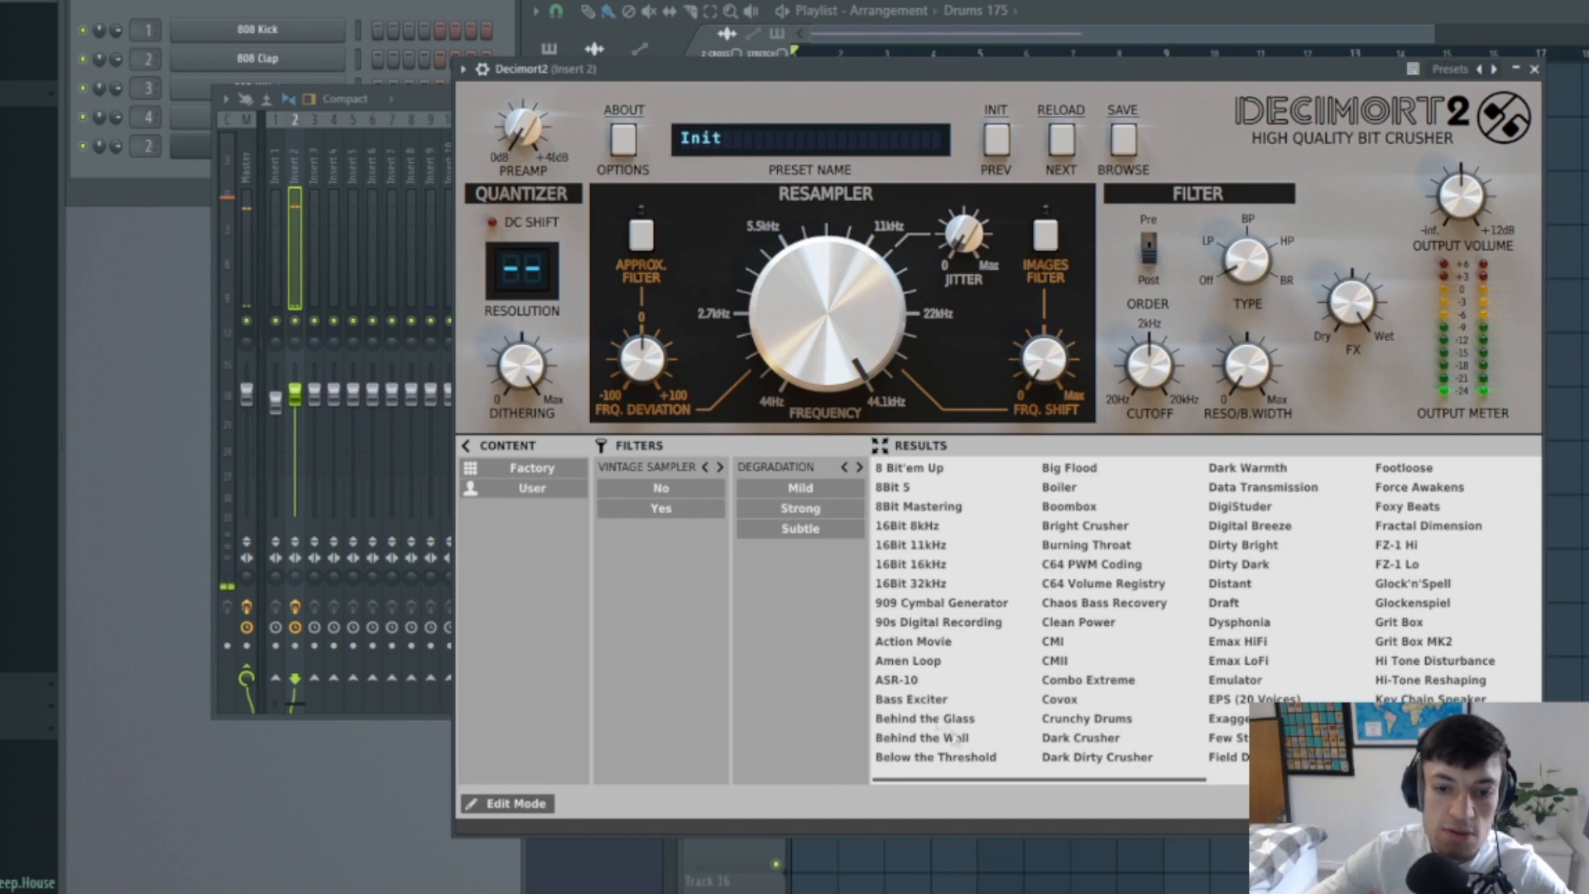
click(919, 642)
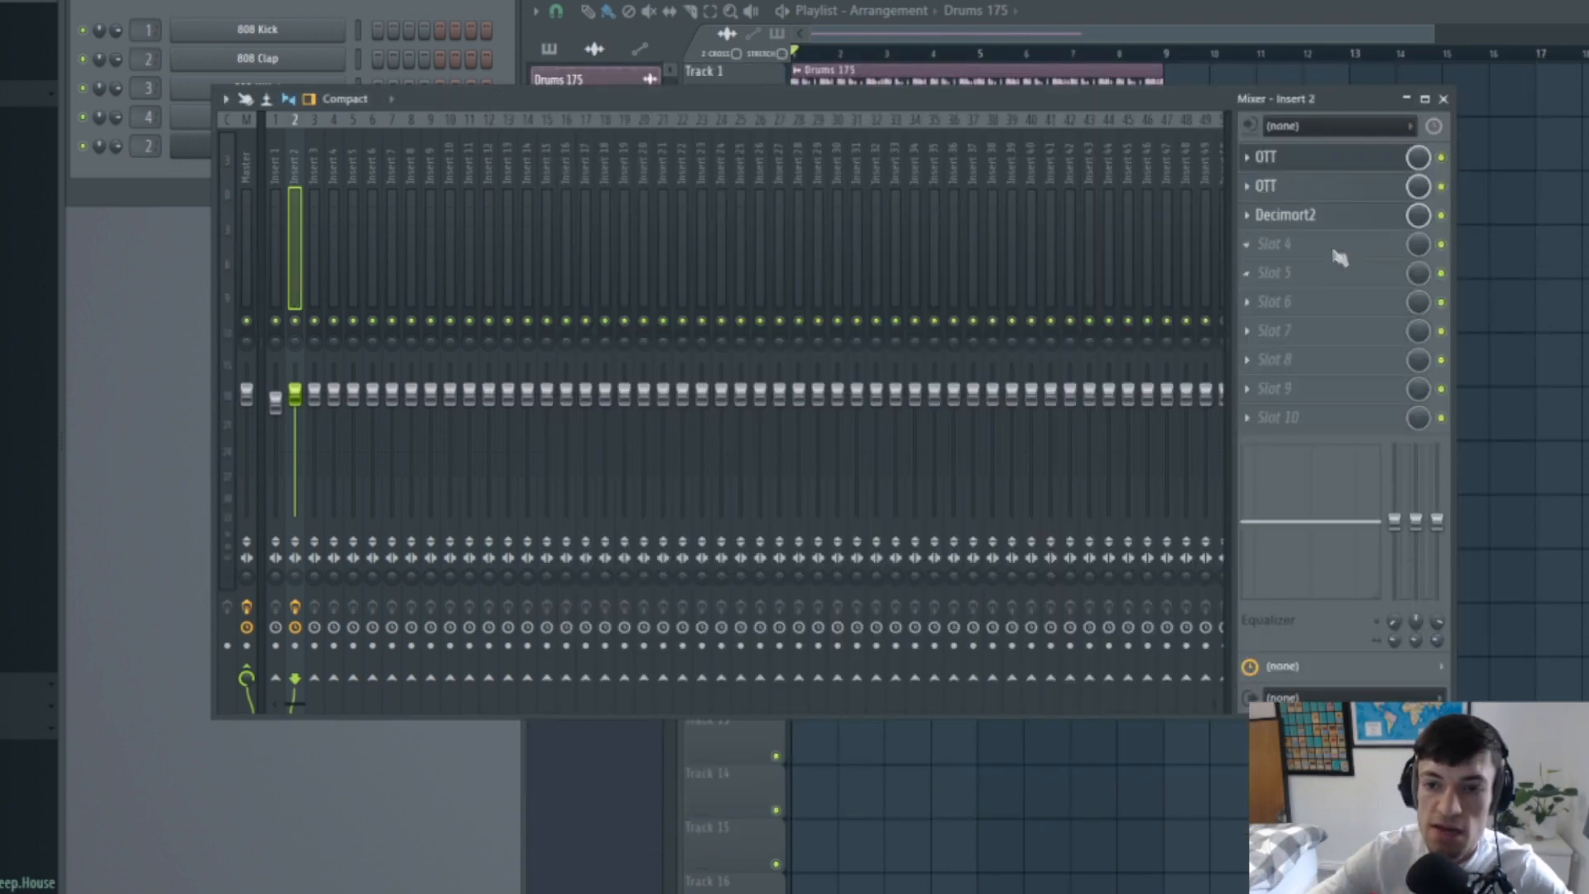
- Load CamelCrusher in Insert 2's fourth effect slot and choose its British Clean patch
click(1336, 248)
click(985, 8)
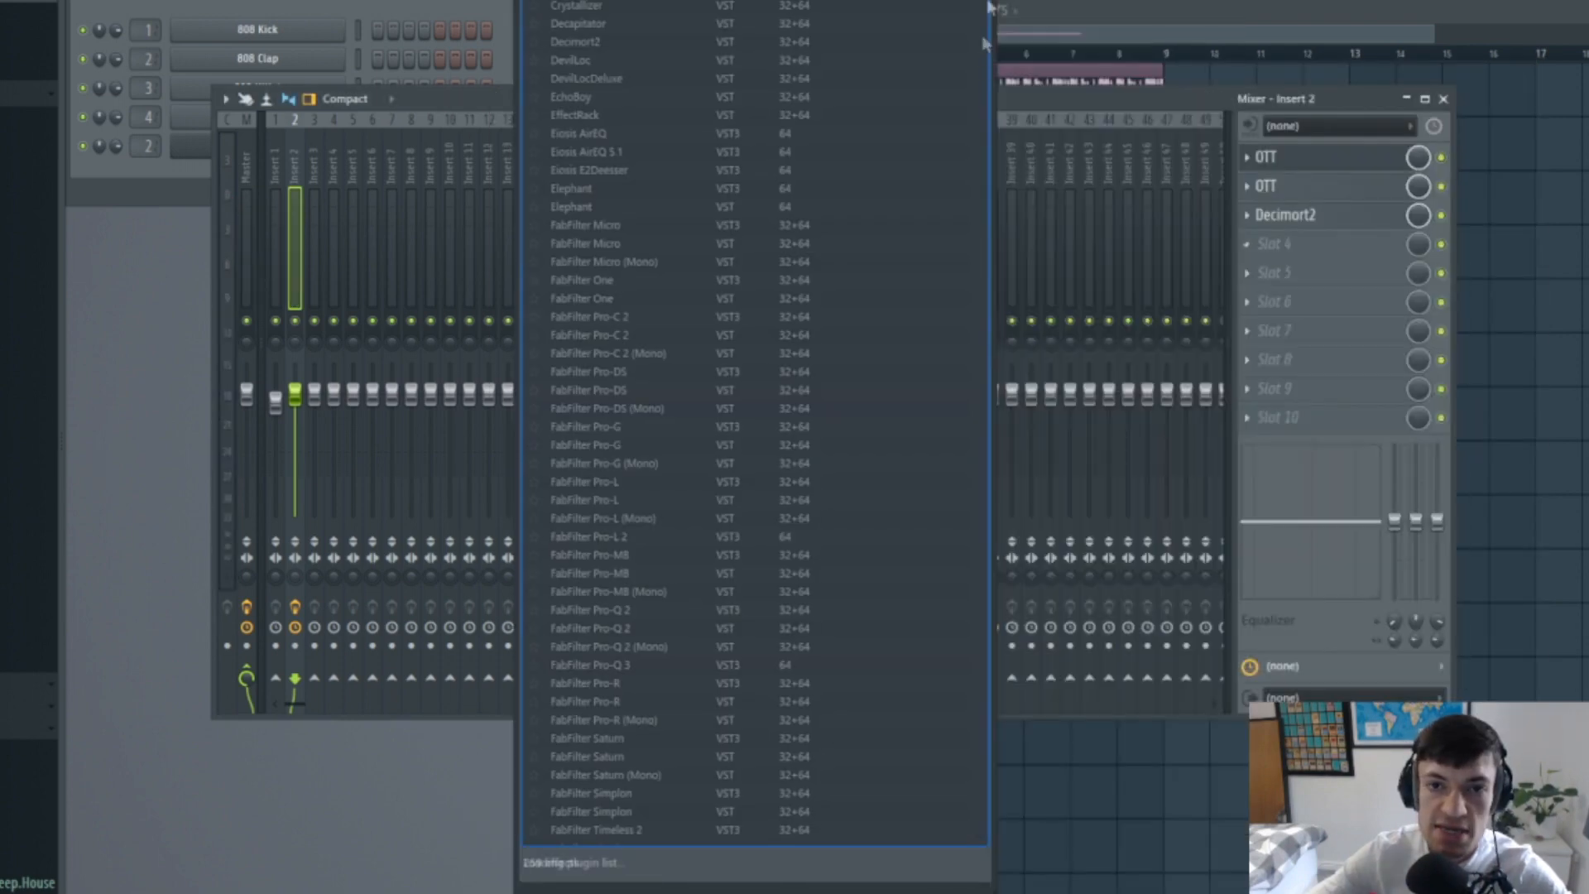
text(ca)
key(Return)
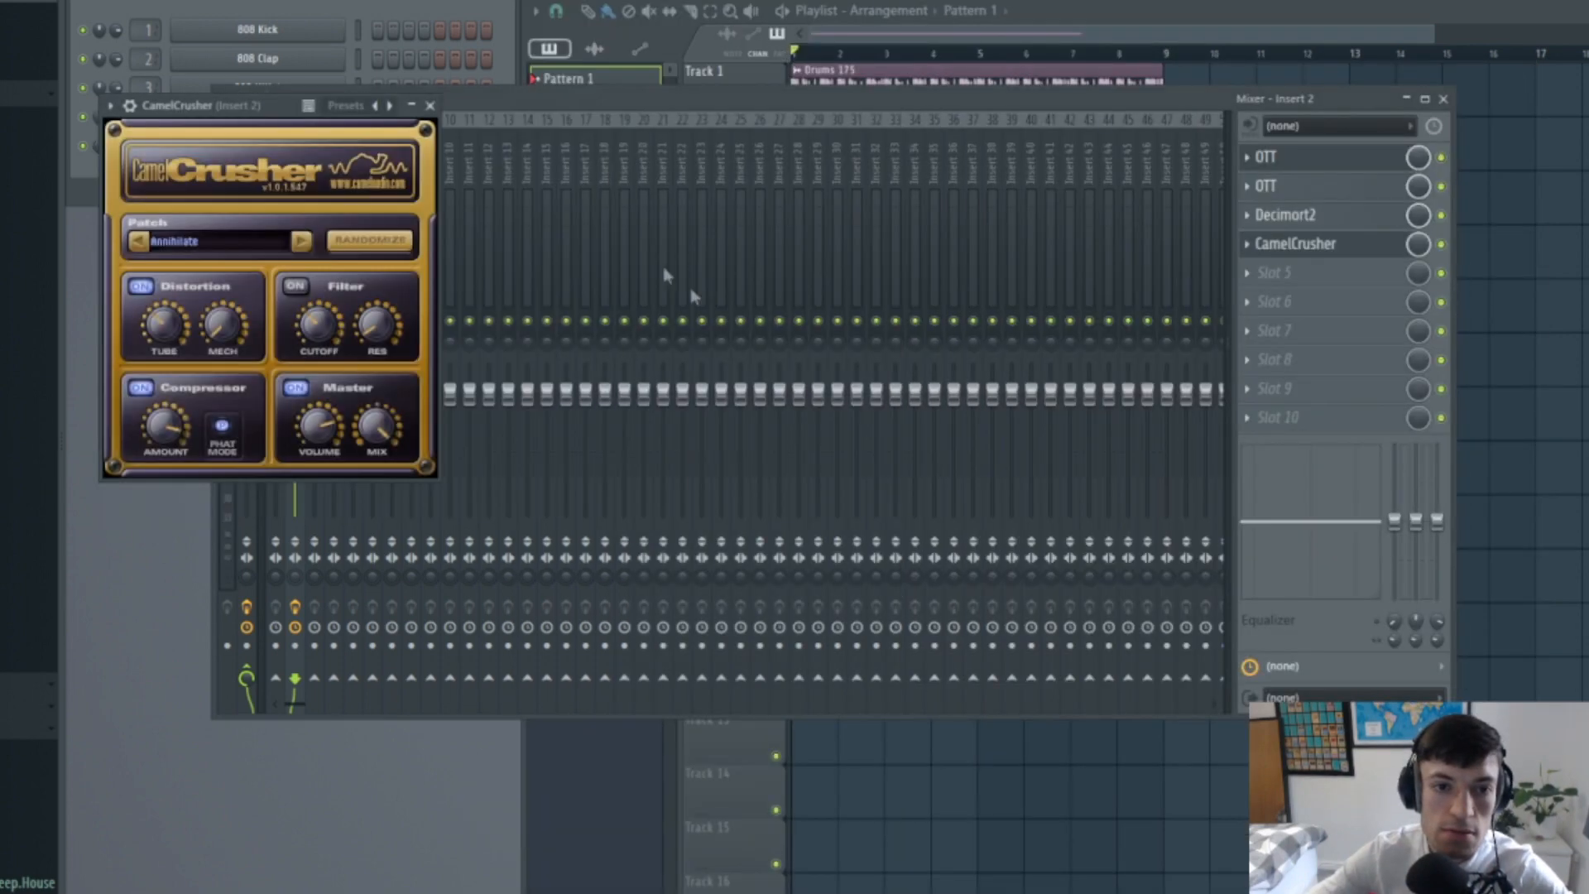
drag(271, 109, 790, 148)
key(space)
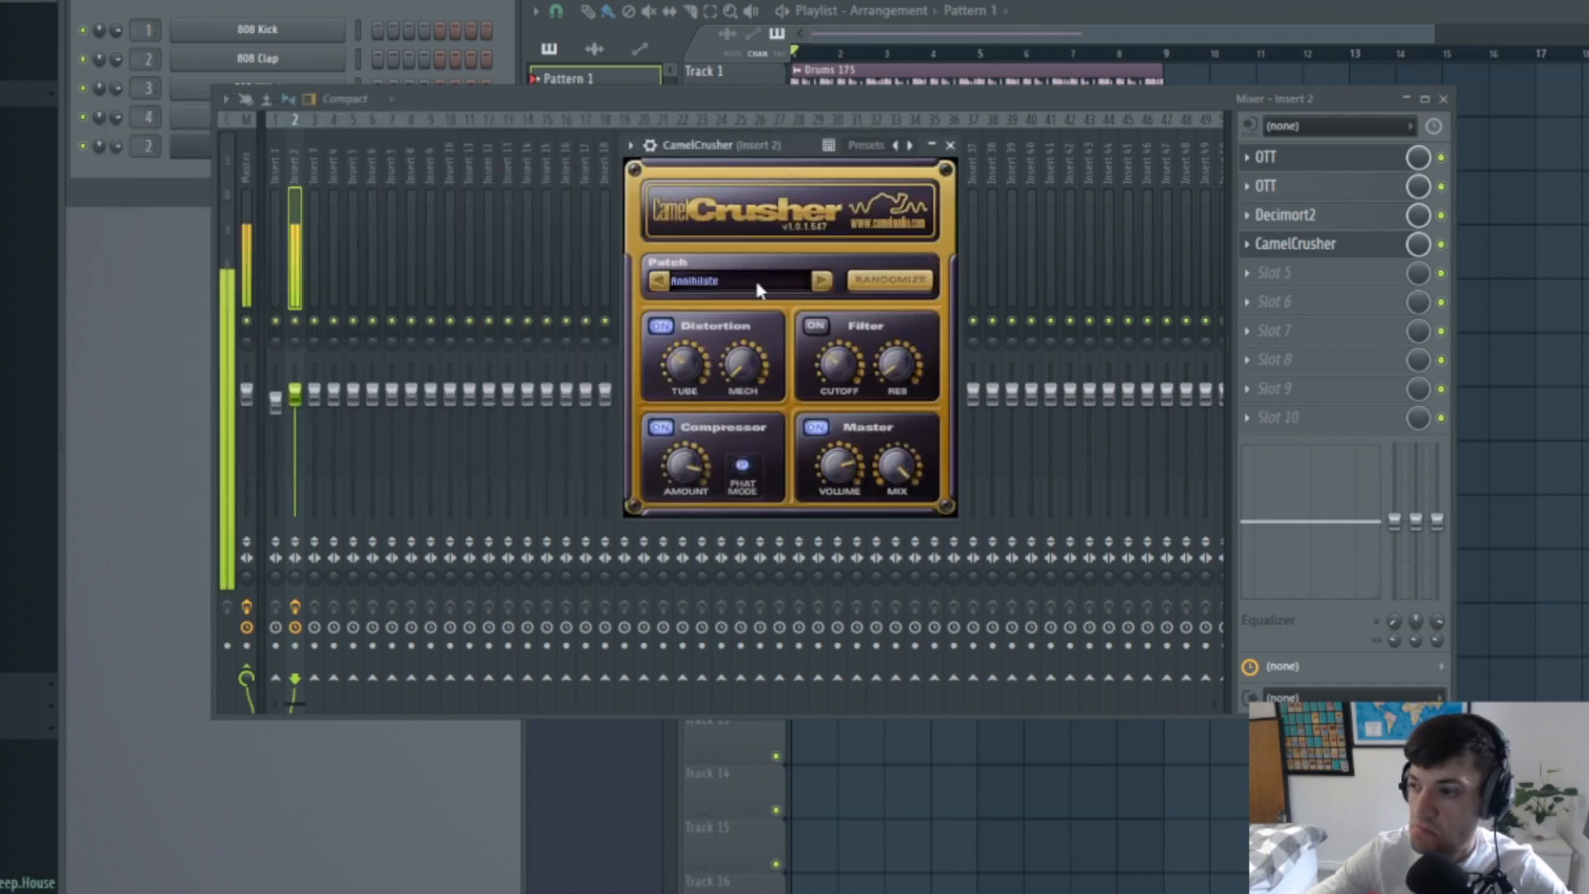
click(758, 290)
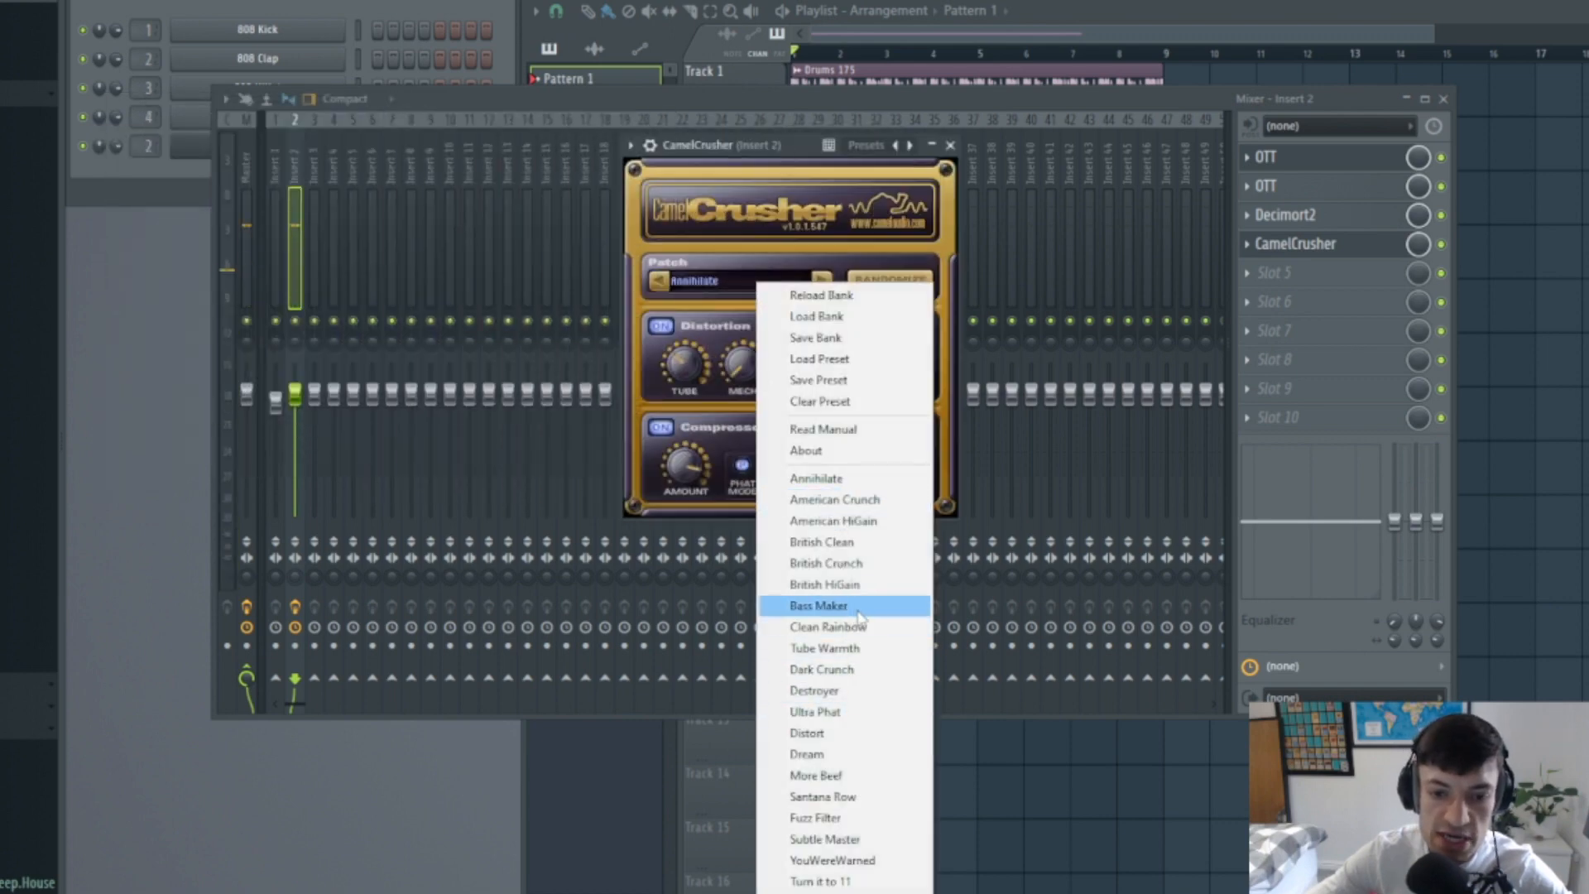
click(869, 542)
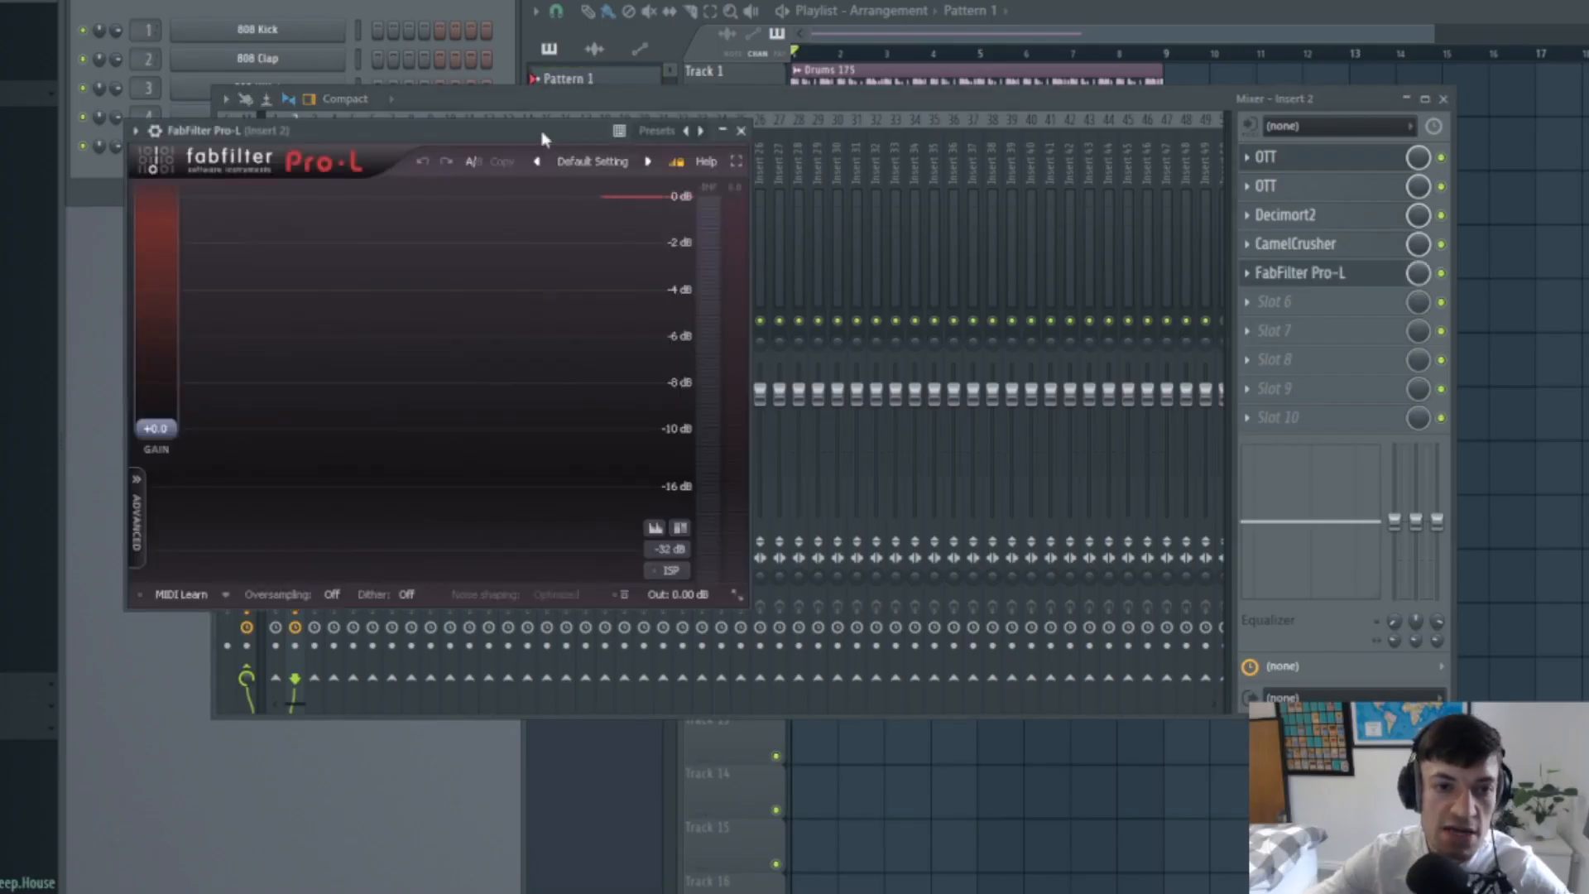
- Set FabFilter Pro-L's gain to +2.4 in Insert 2's fifth effect slot while auditioning the bass
drag(543, 133, 965, 182)
key(space)
mouse_move(593, 479)
mouse_down()
mouse_move(610, 452)
mouse_move(594, 462)
mouse_up()
key(space)
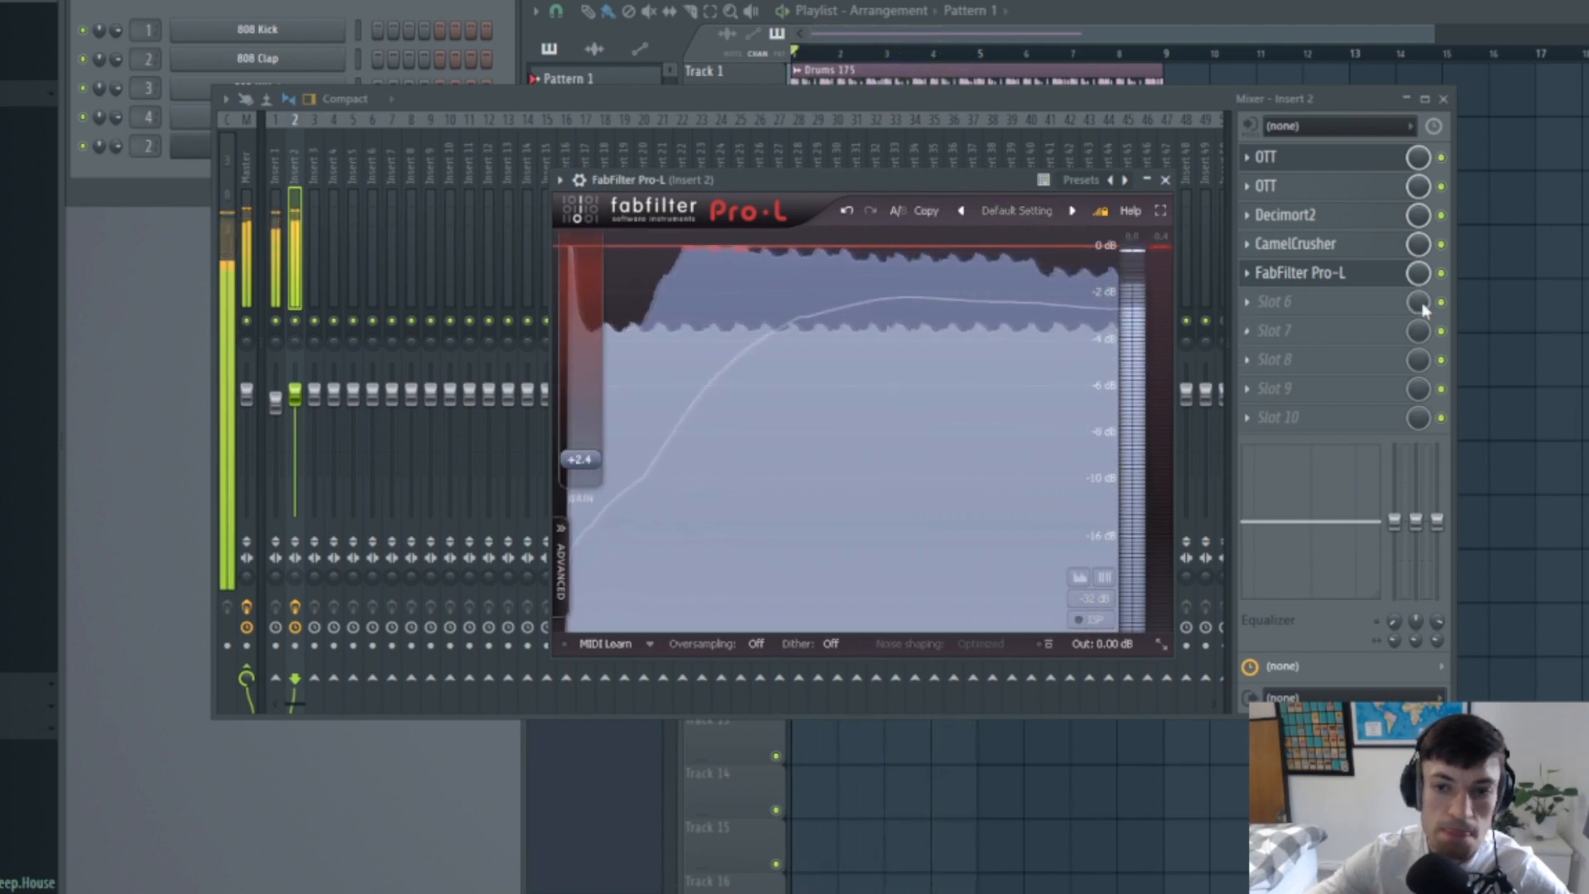
- Audition the bass with CamelCrusher bypassed for comparison, and re-enable the effect
click(1295, 243)
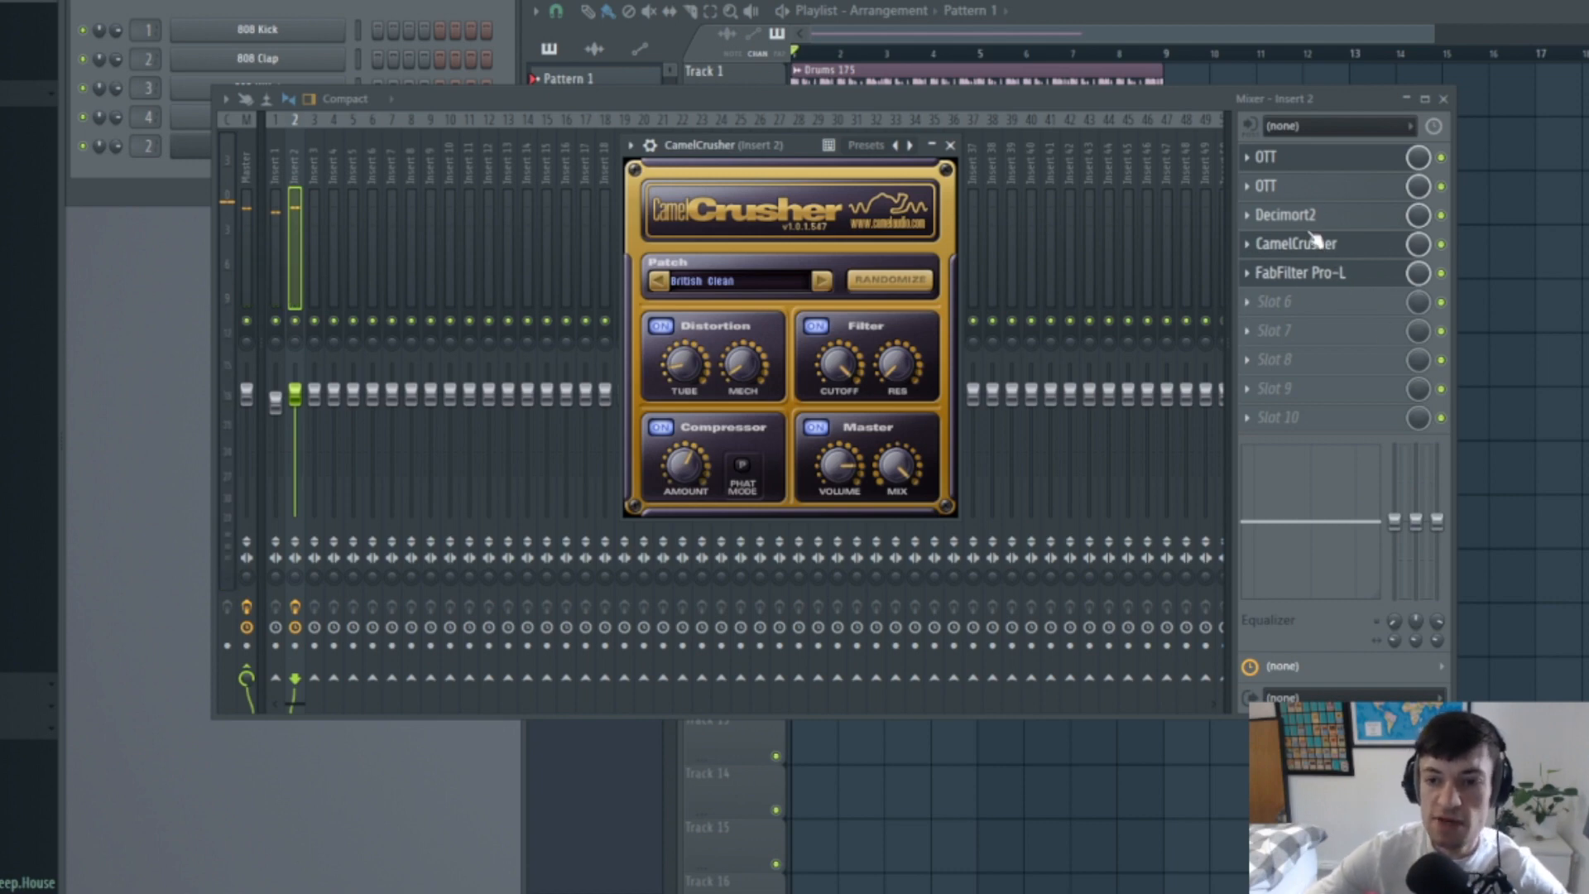
click(950, 145)
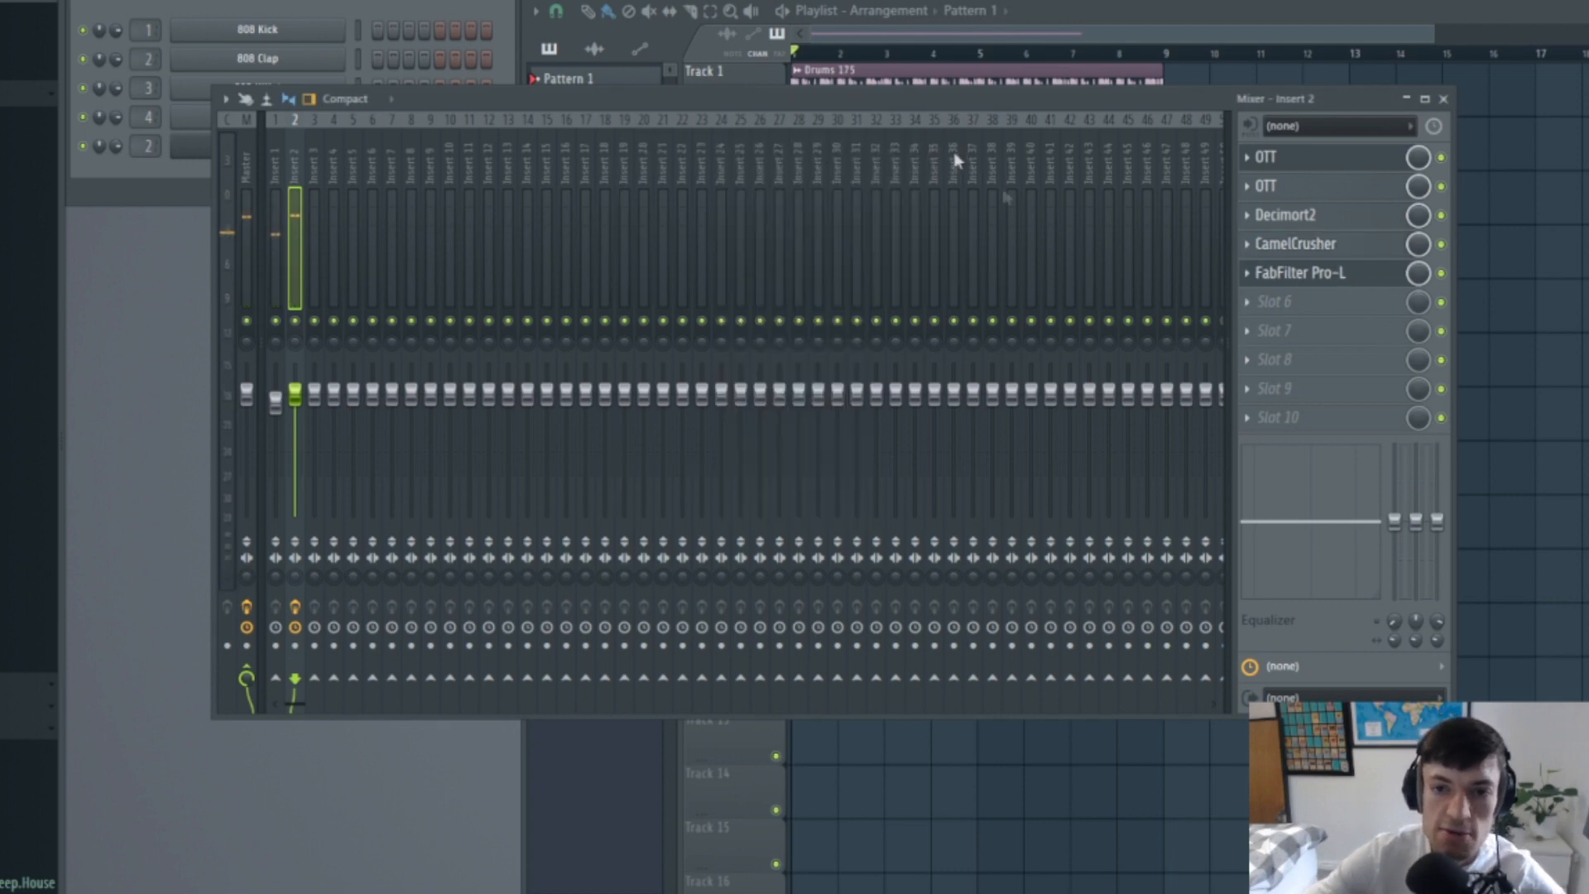
key(space)
click(1442, 245)
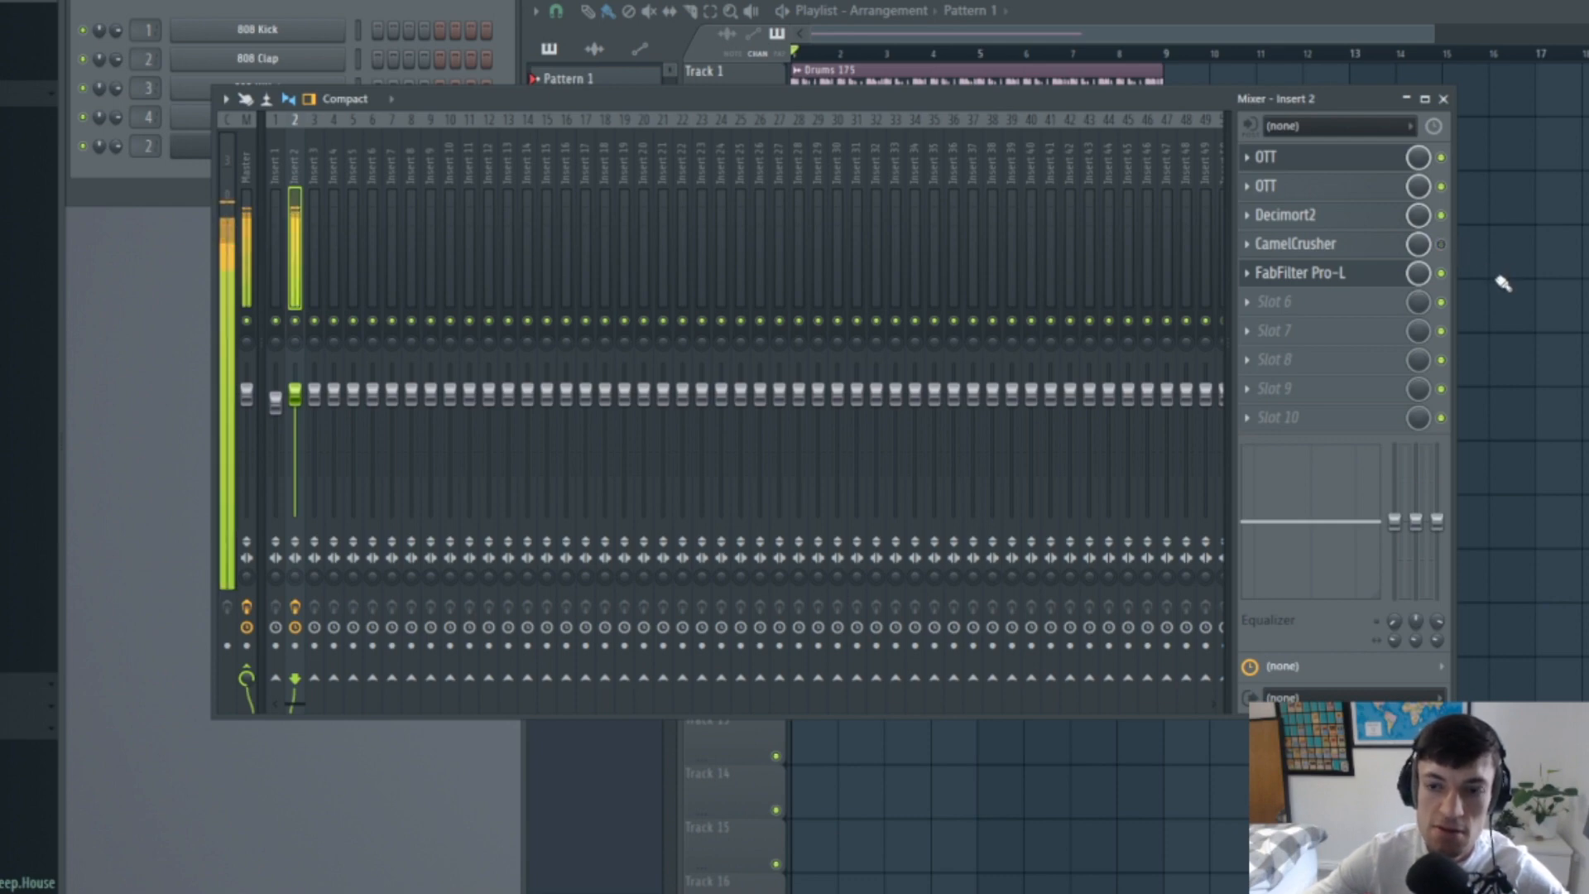
key(space)
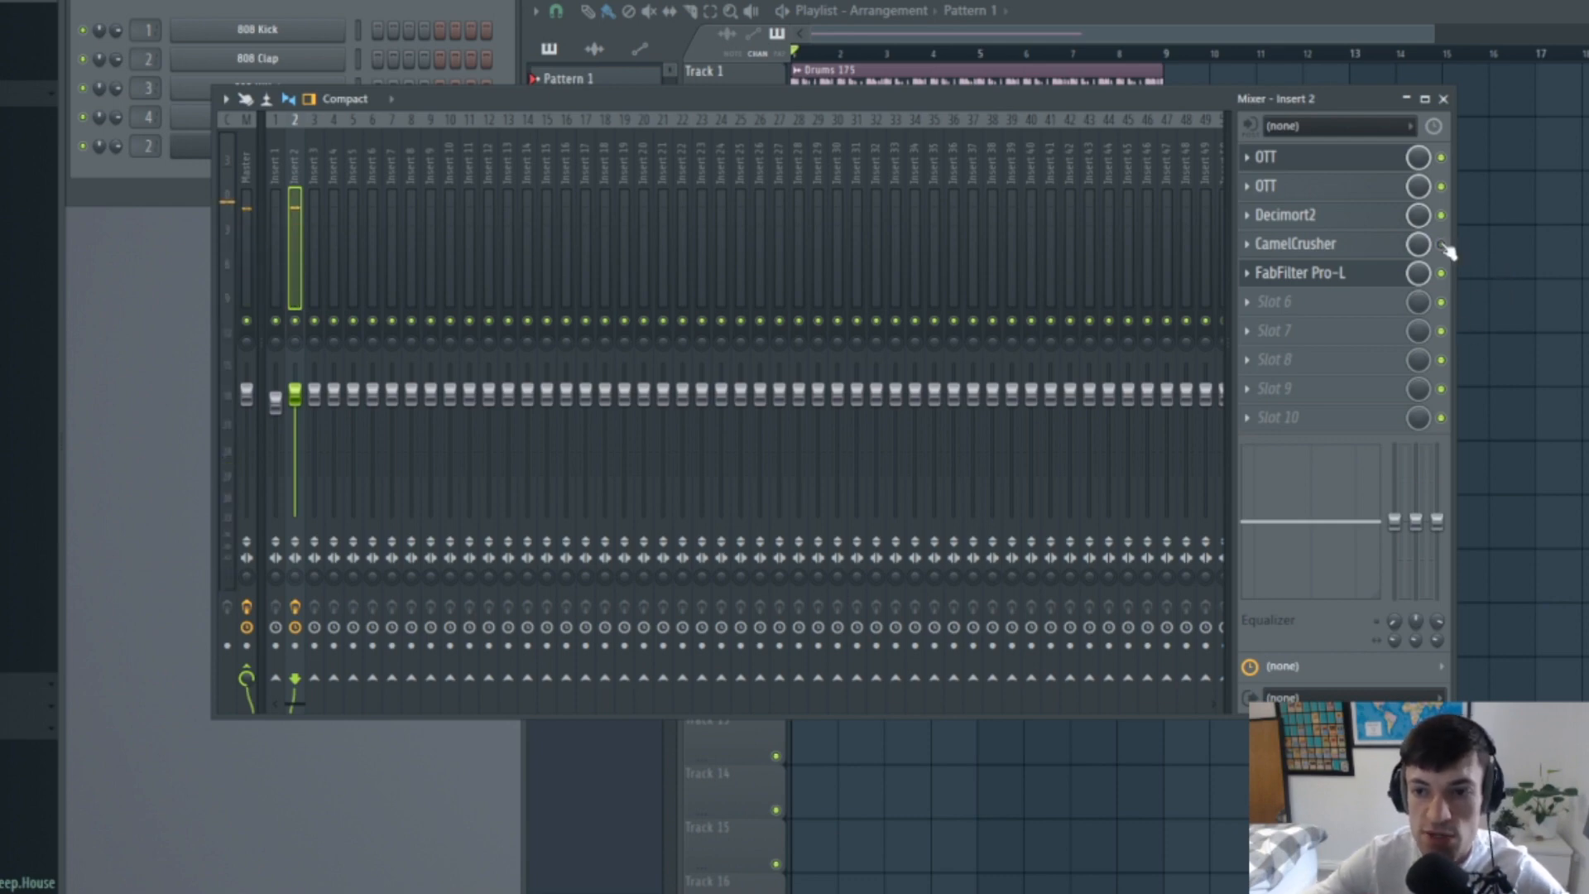
click(1441, 245)
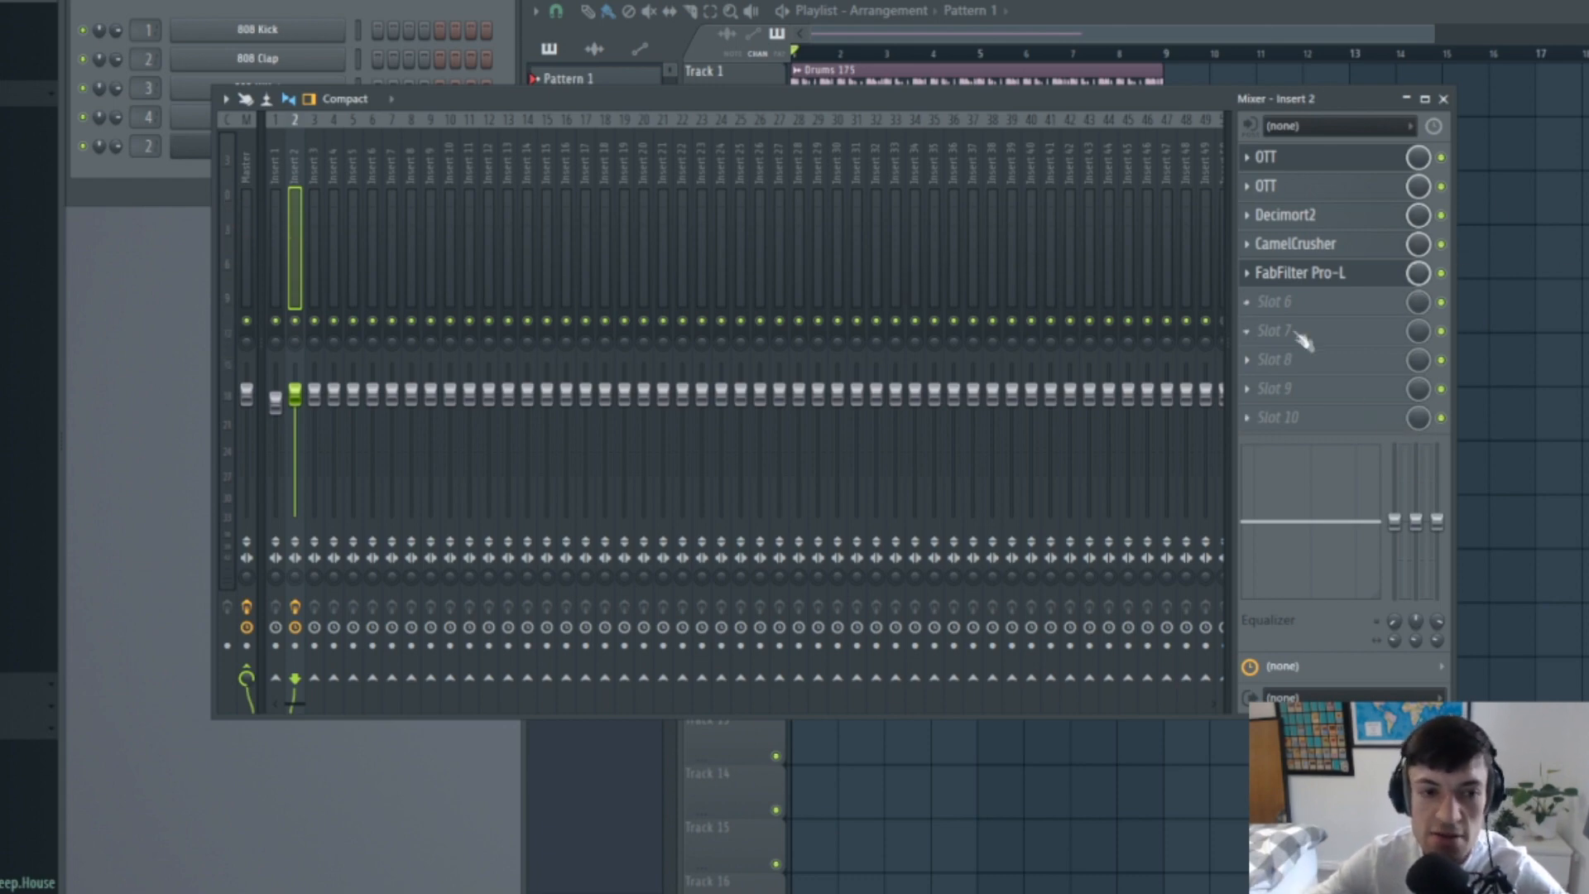
- Load ValhallaRoom in the first effect slot of mixer Insert 3
drag(884, 97, 931, 201)
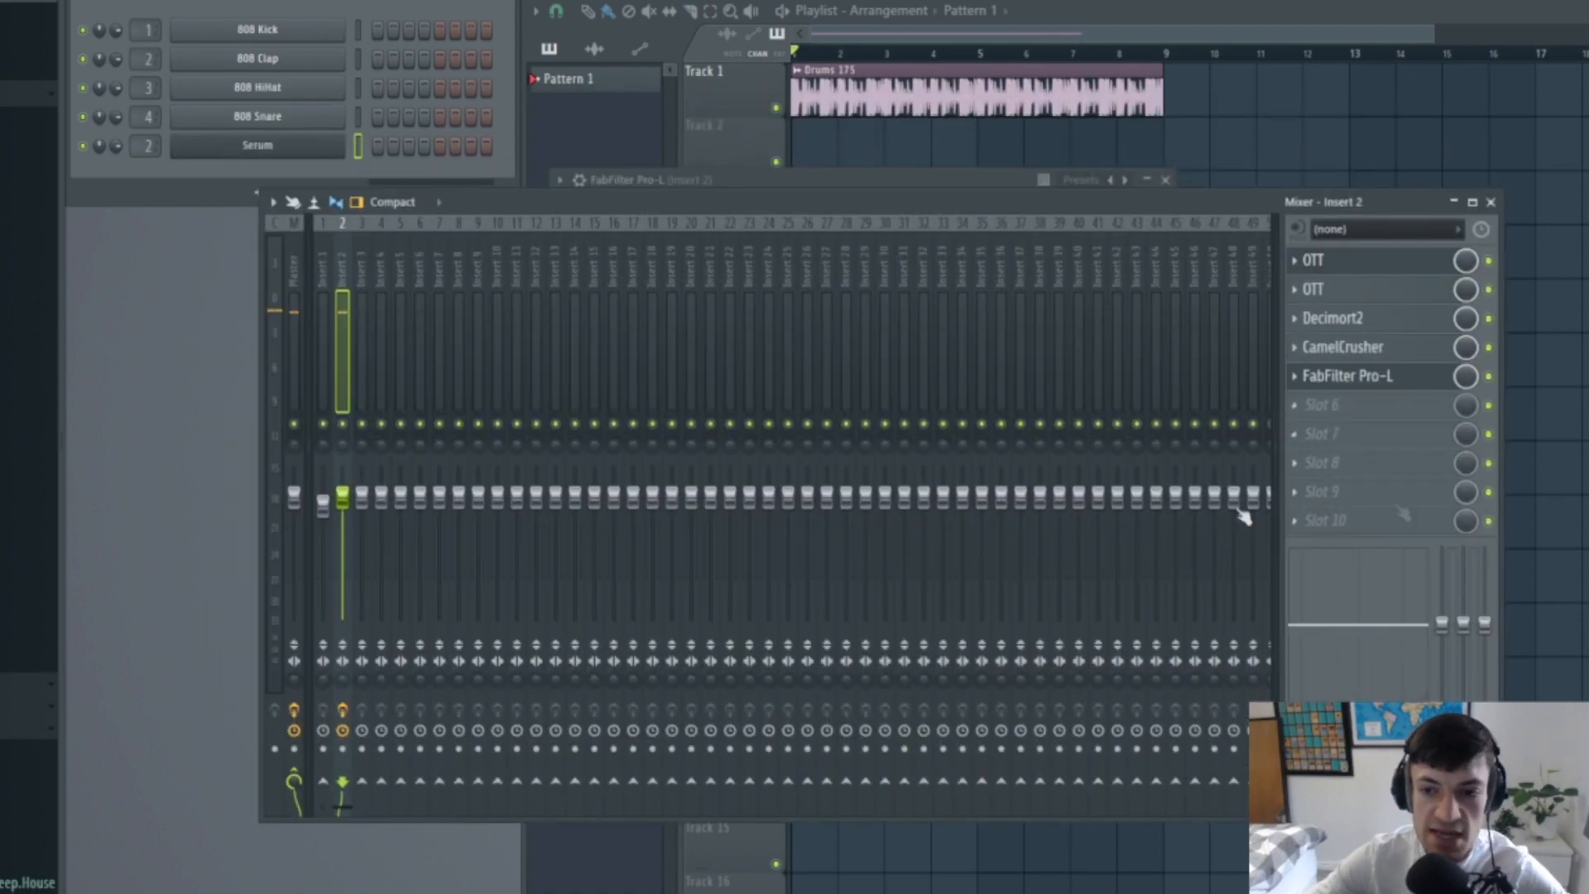
click(368, 314)
click(1329, 255)
click(1053, 3)
text(va)
click(632, 2)
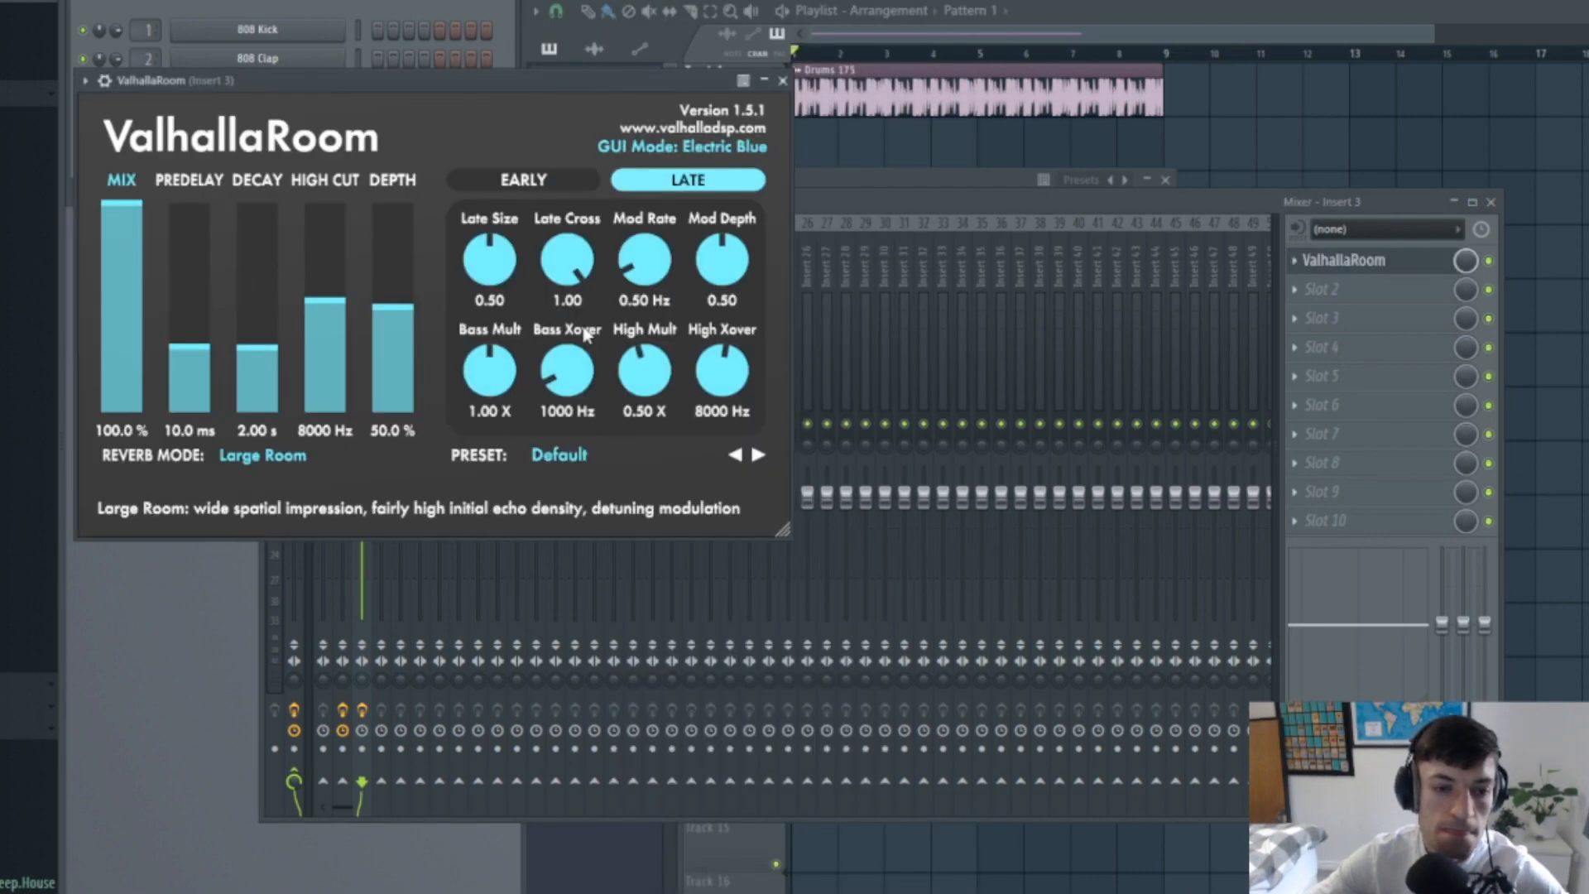
- Choose ValhallaRoom's ClearChamber preset, with Mix at 63.1 % and Decay at 0.59 s
click(565, 451)
mouse_move(621, 222)
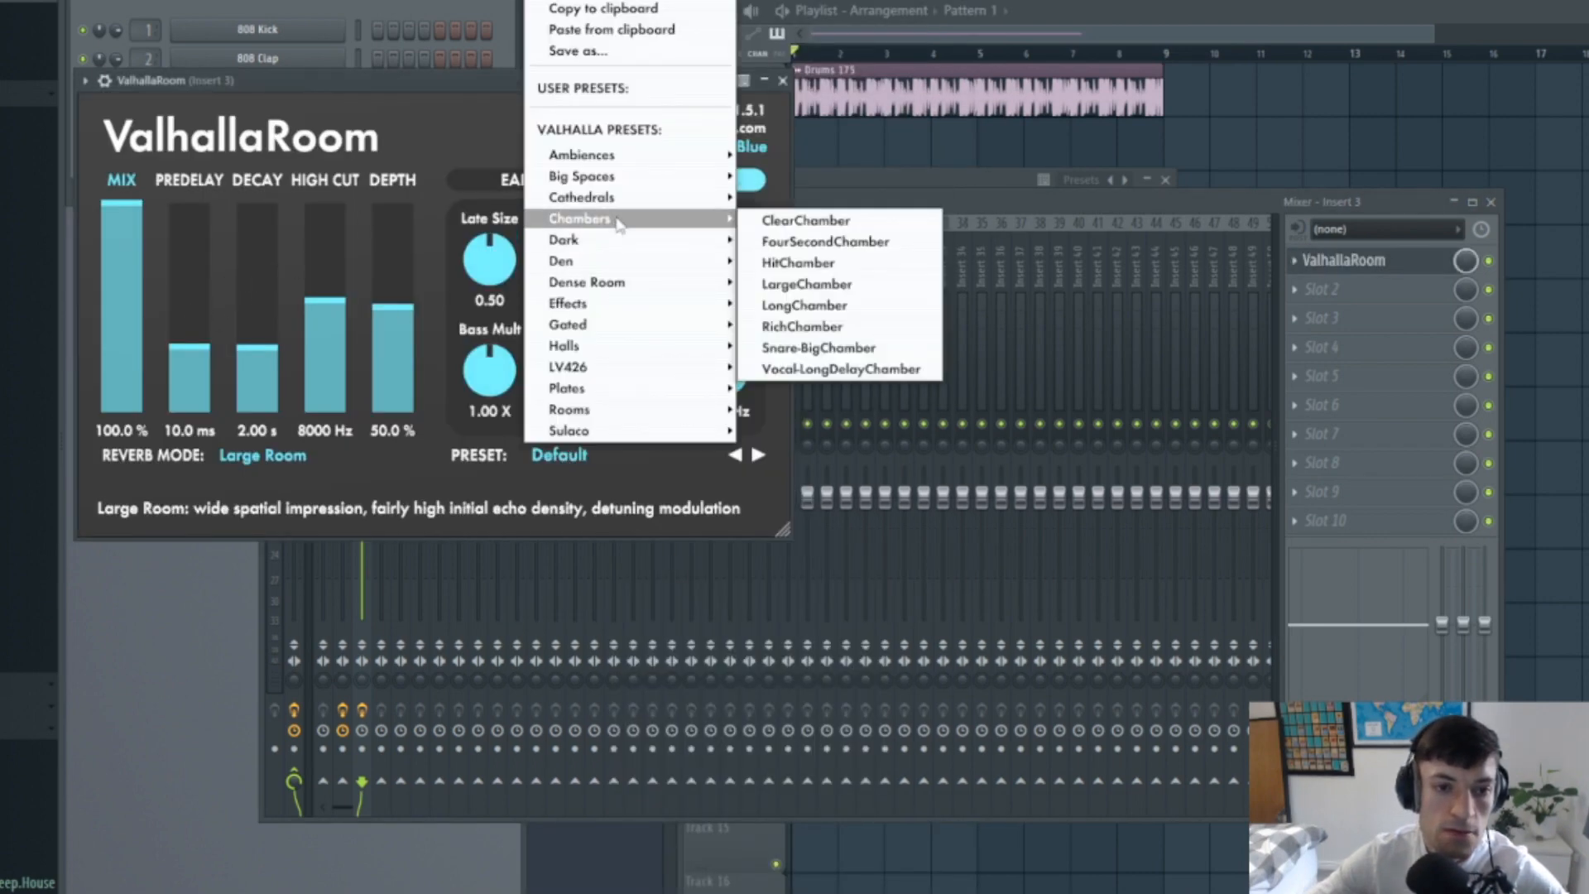
click(810, 220)
click(124, 282)
click(258, 370)
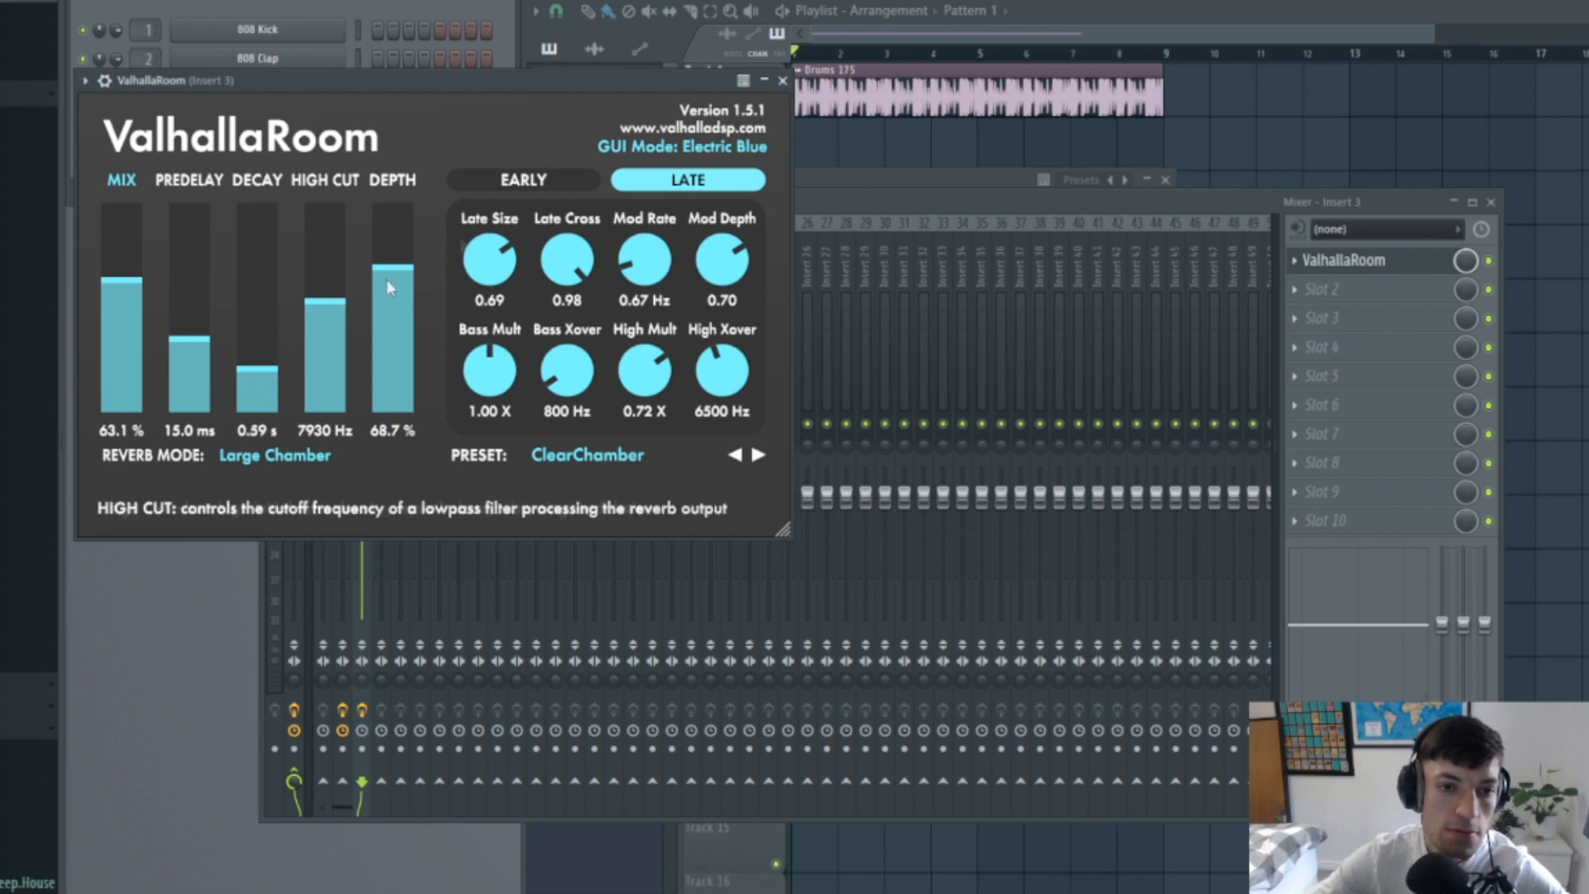
- Route mixer Insert 2 to Insert 3 so the bass feeds the ValhallaRoom reverb, and select Insert 3
click(783, 81)
click(382, 782)
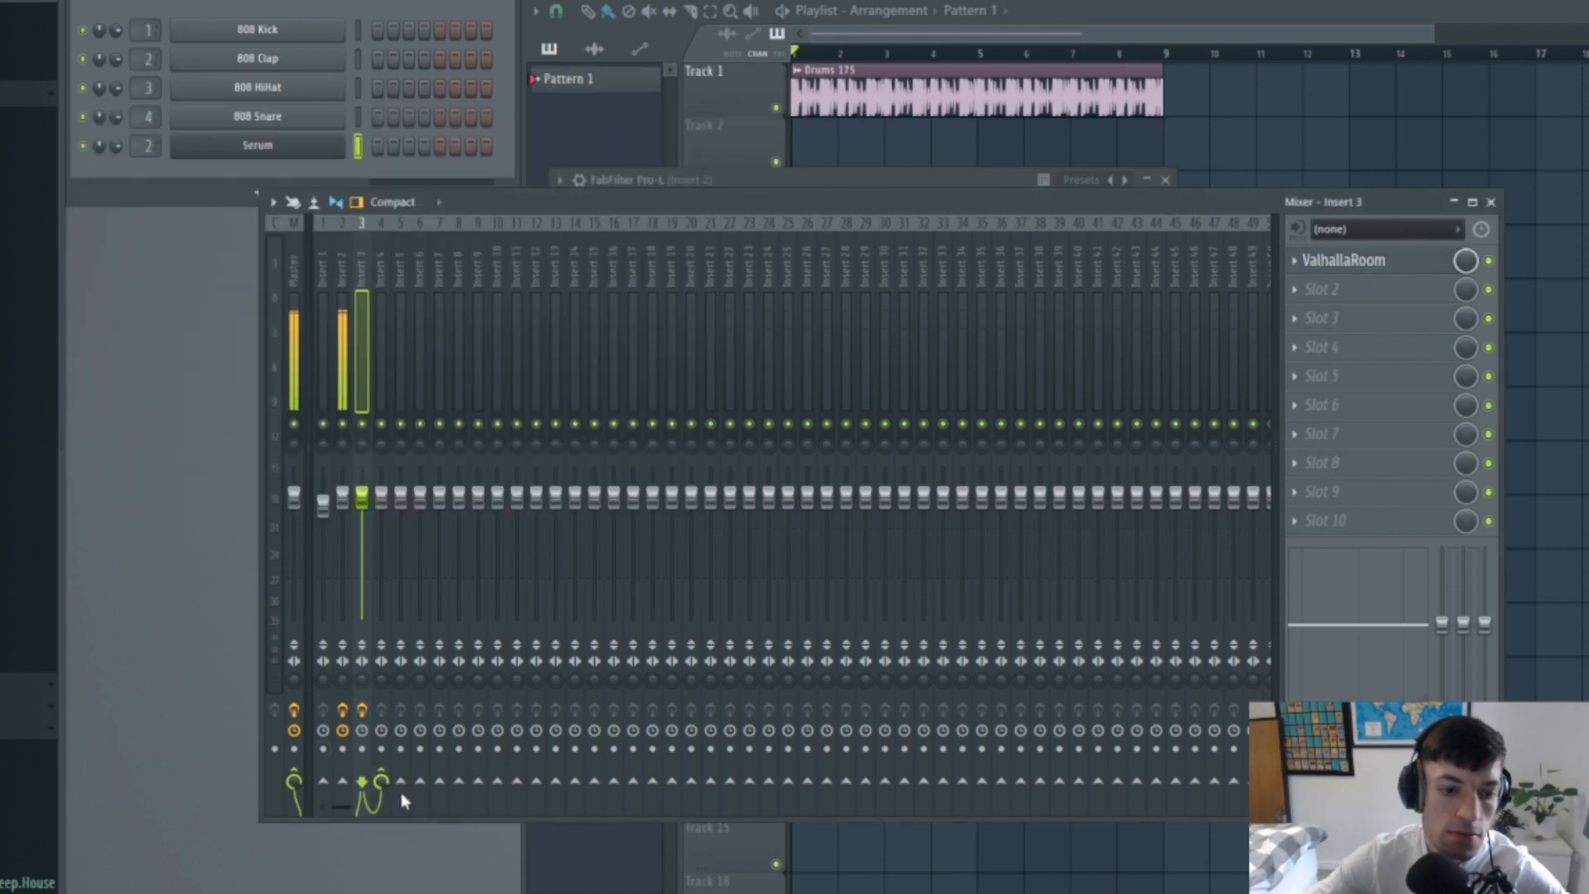
click(345, 355)
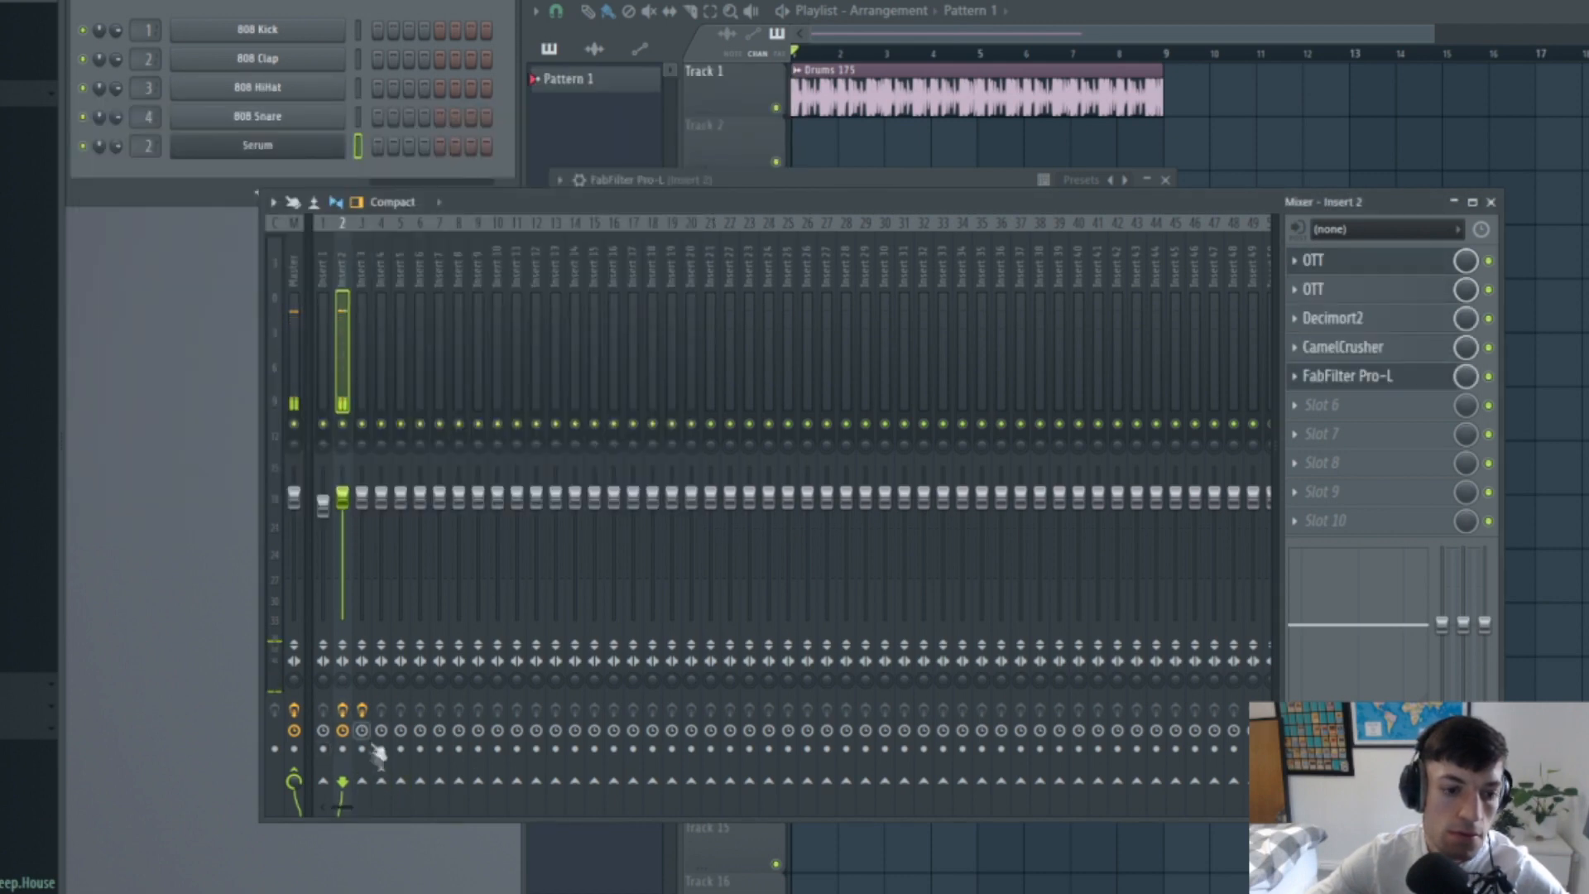
click(363, 782)
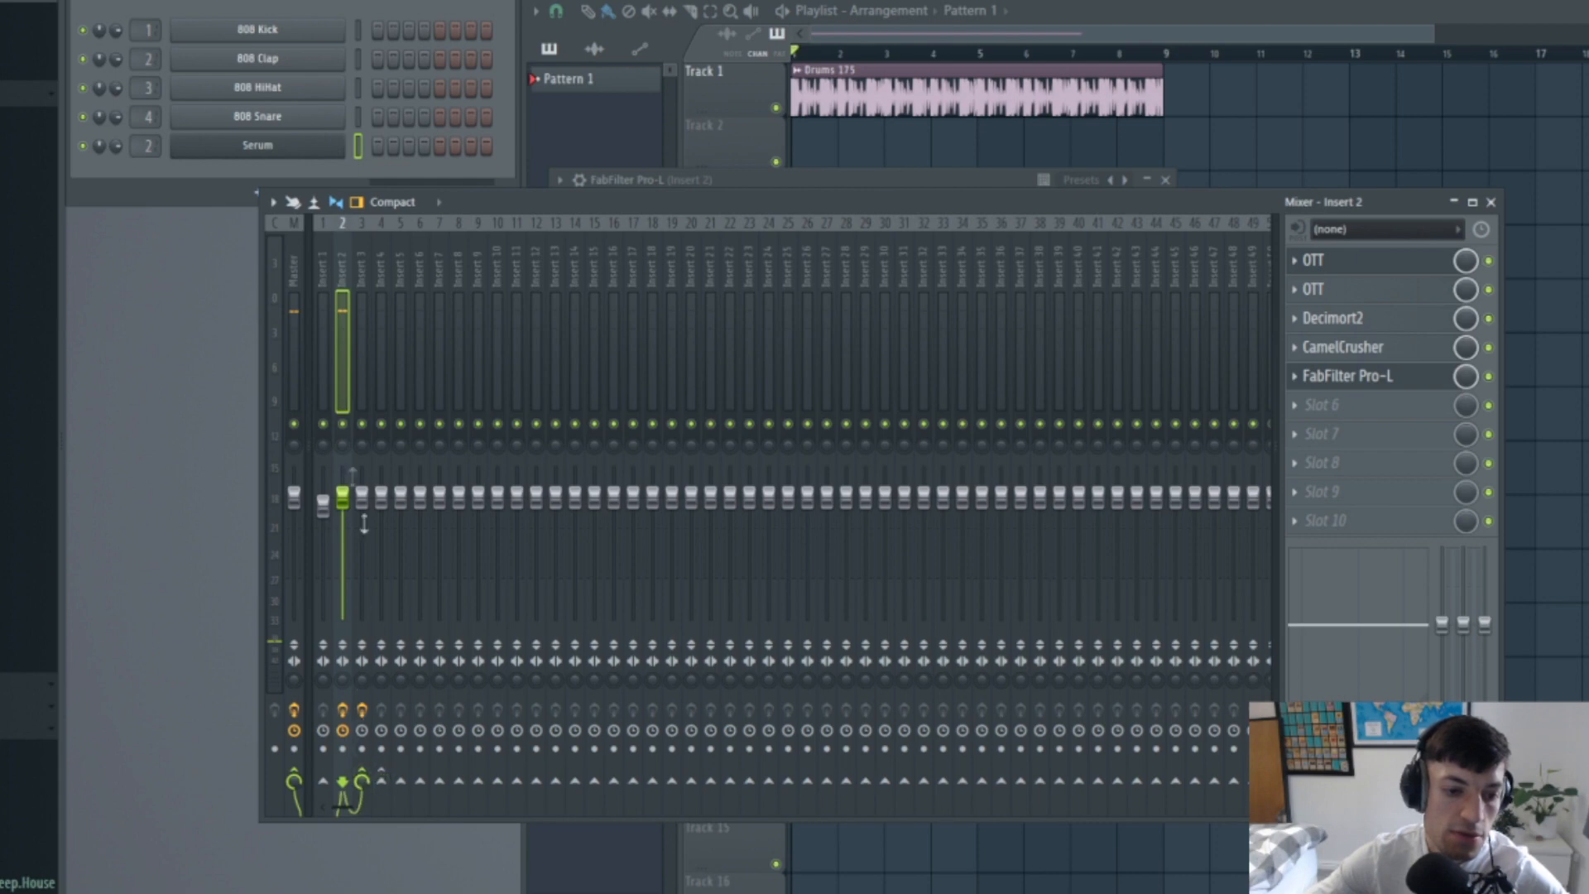
click(364, 377)
click(341, 363)
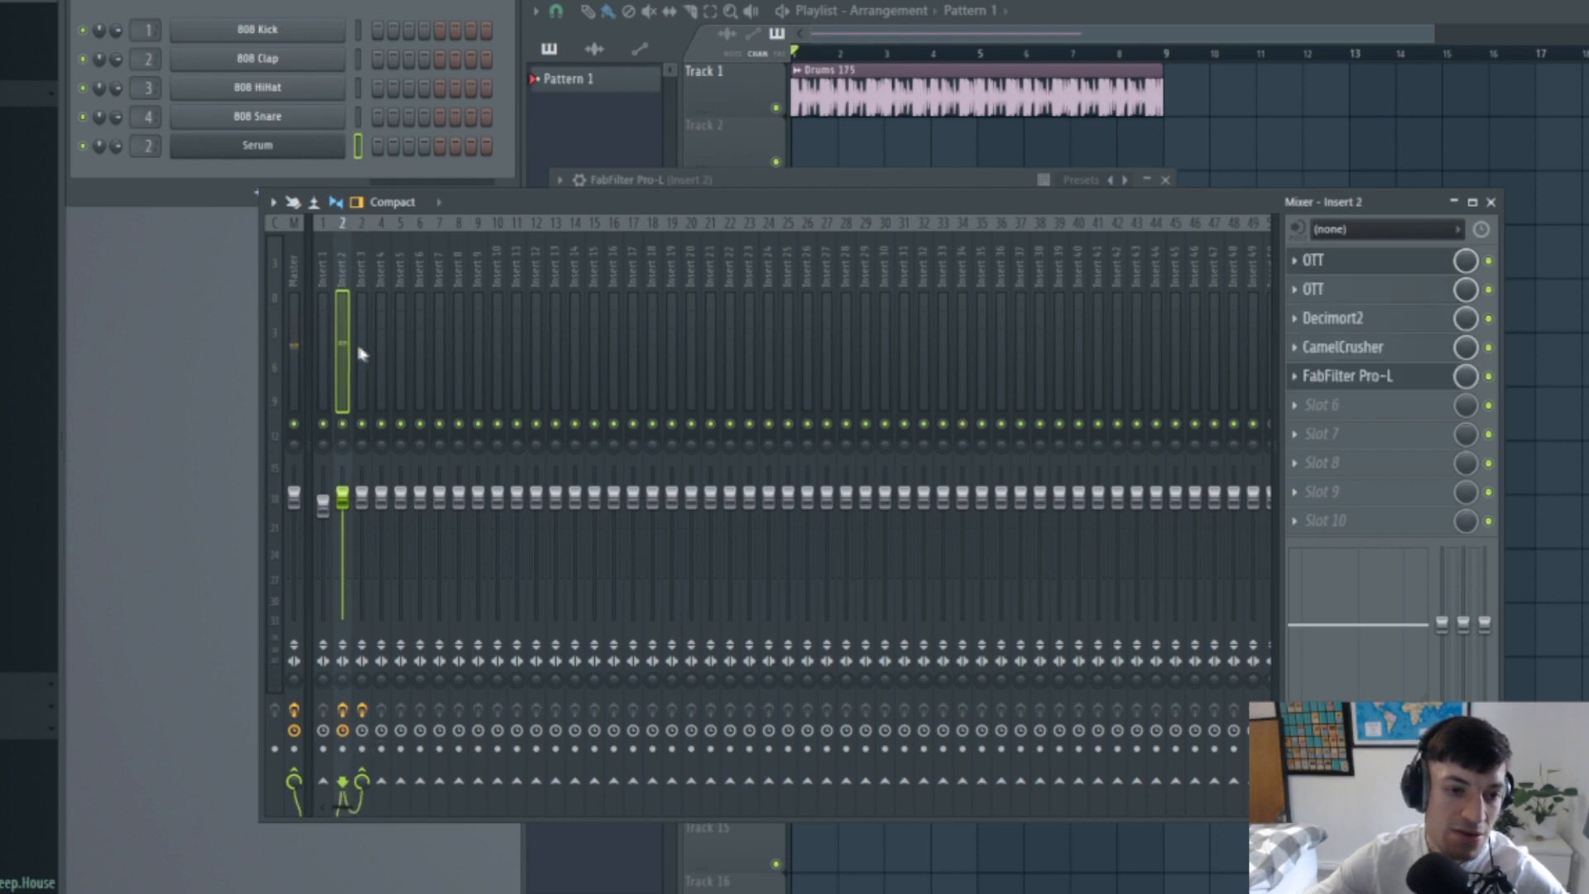
click(369, 348)
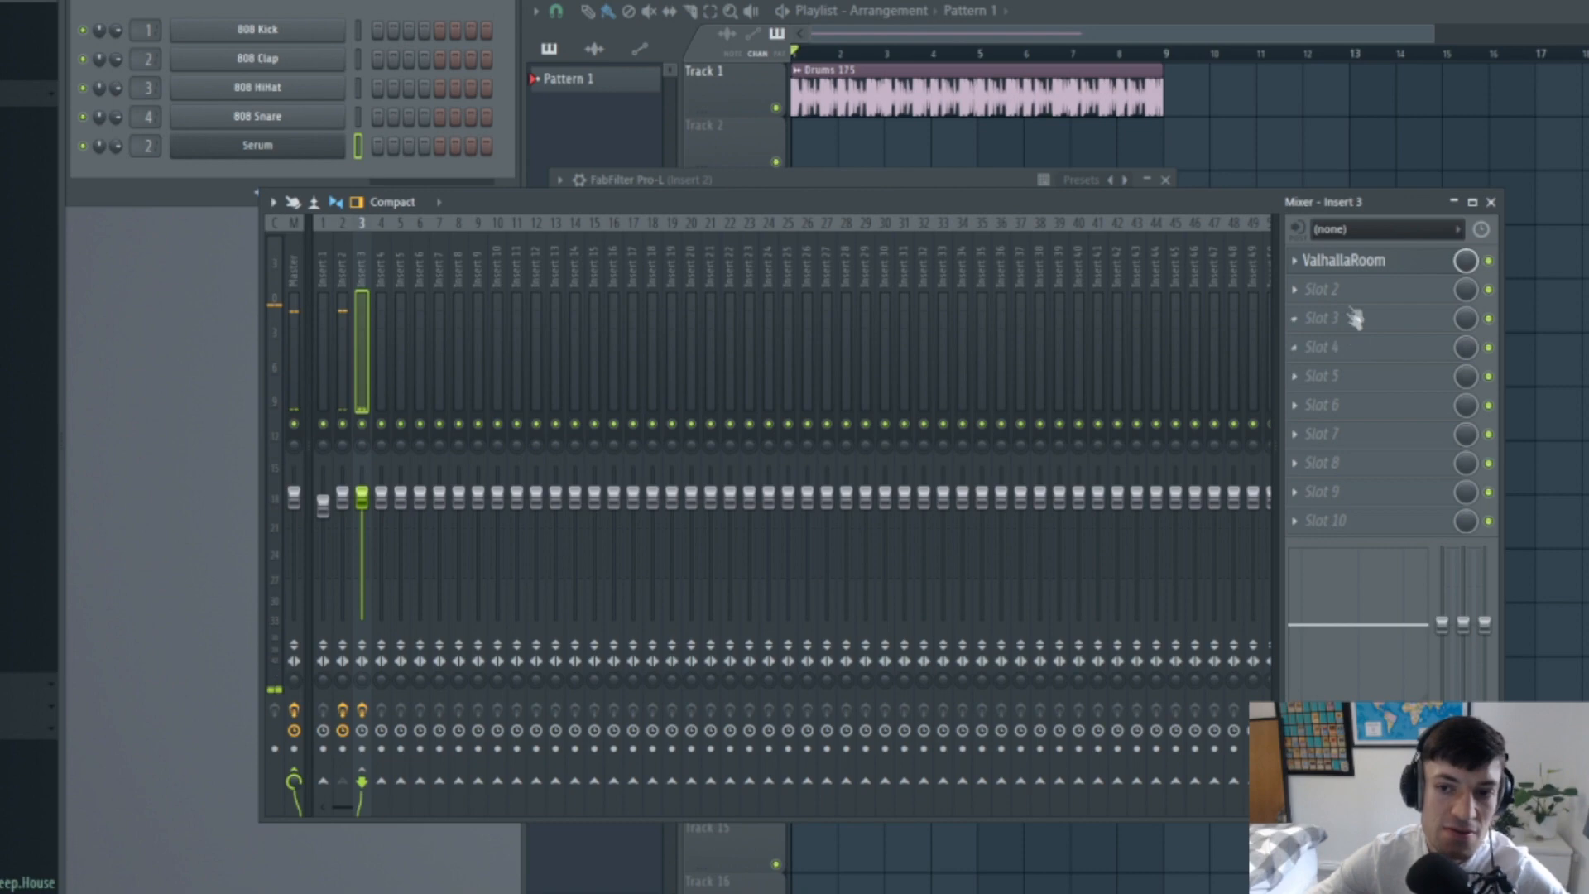
- Load Fruity Parametric EQ 2 in Insert 3's second effect slot, cut the lows with a band 1 high pass, and lower Insert 3's fader
mouse_move(363, 519)
mouse_down()
mouse_move(365, 566)
mouse_move(362, 535)
mouse_up()
click(1324, 289)
mouse_move(1398, 315)
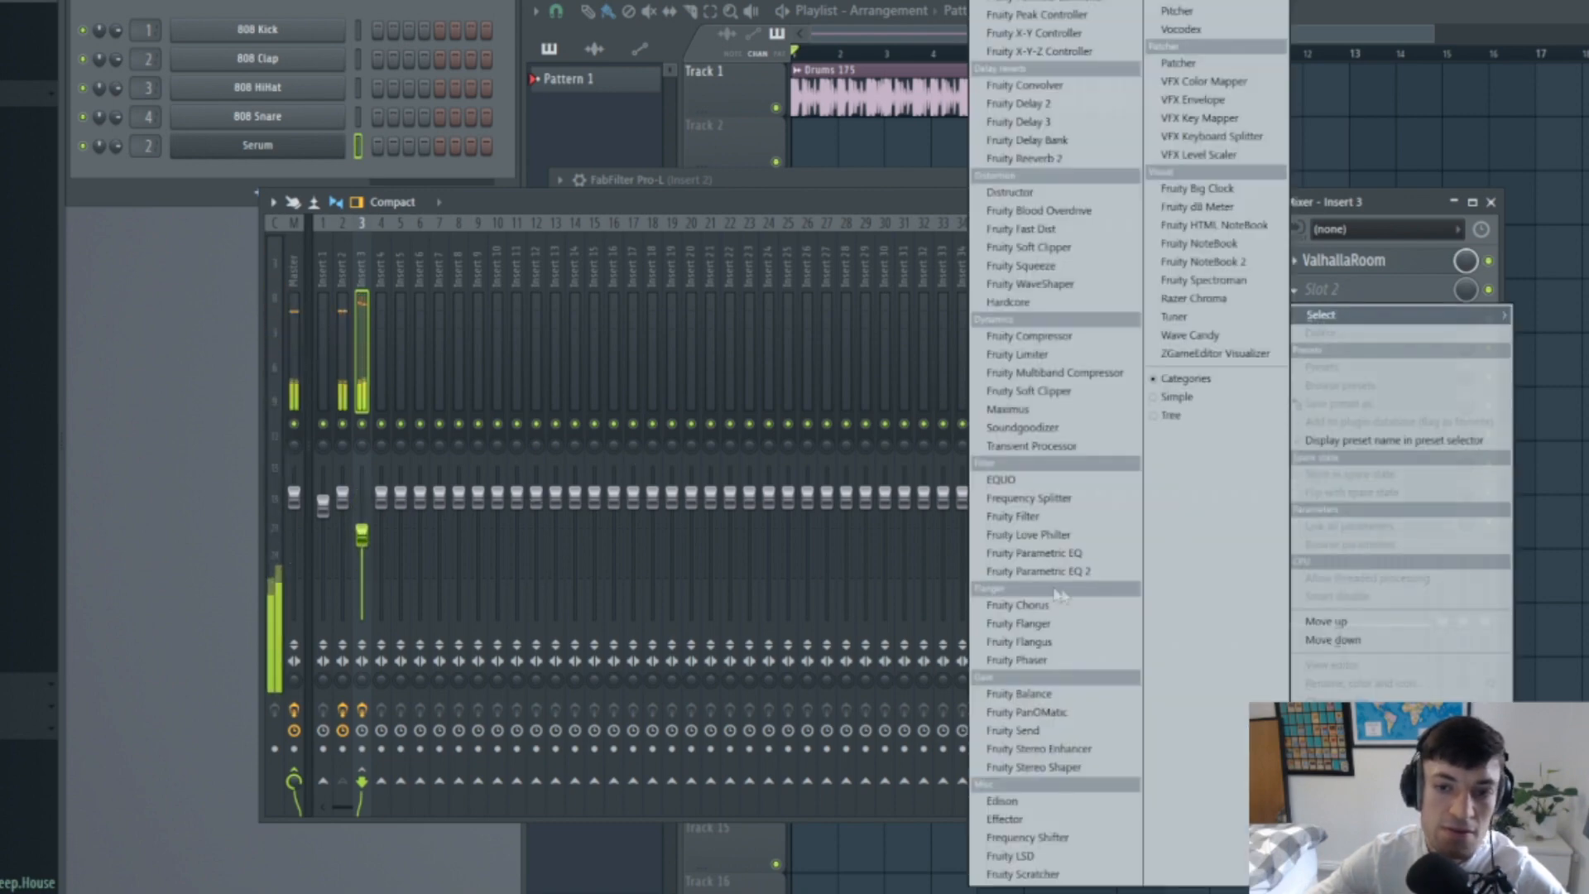
click(1092, 574)
drag(192, 267, 356, 391)
click(774, 106)
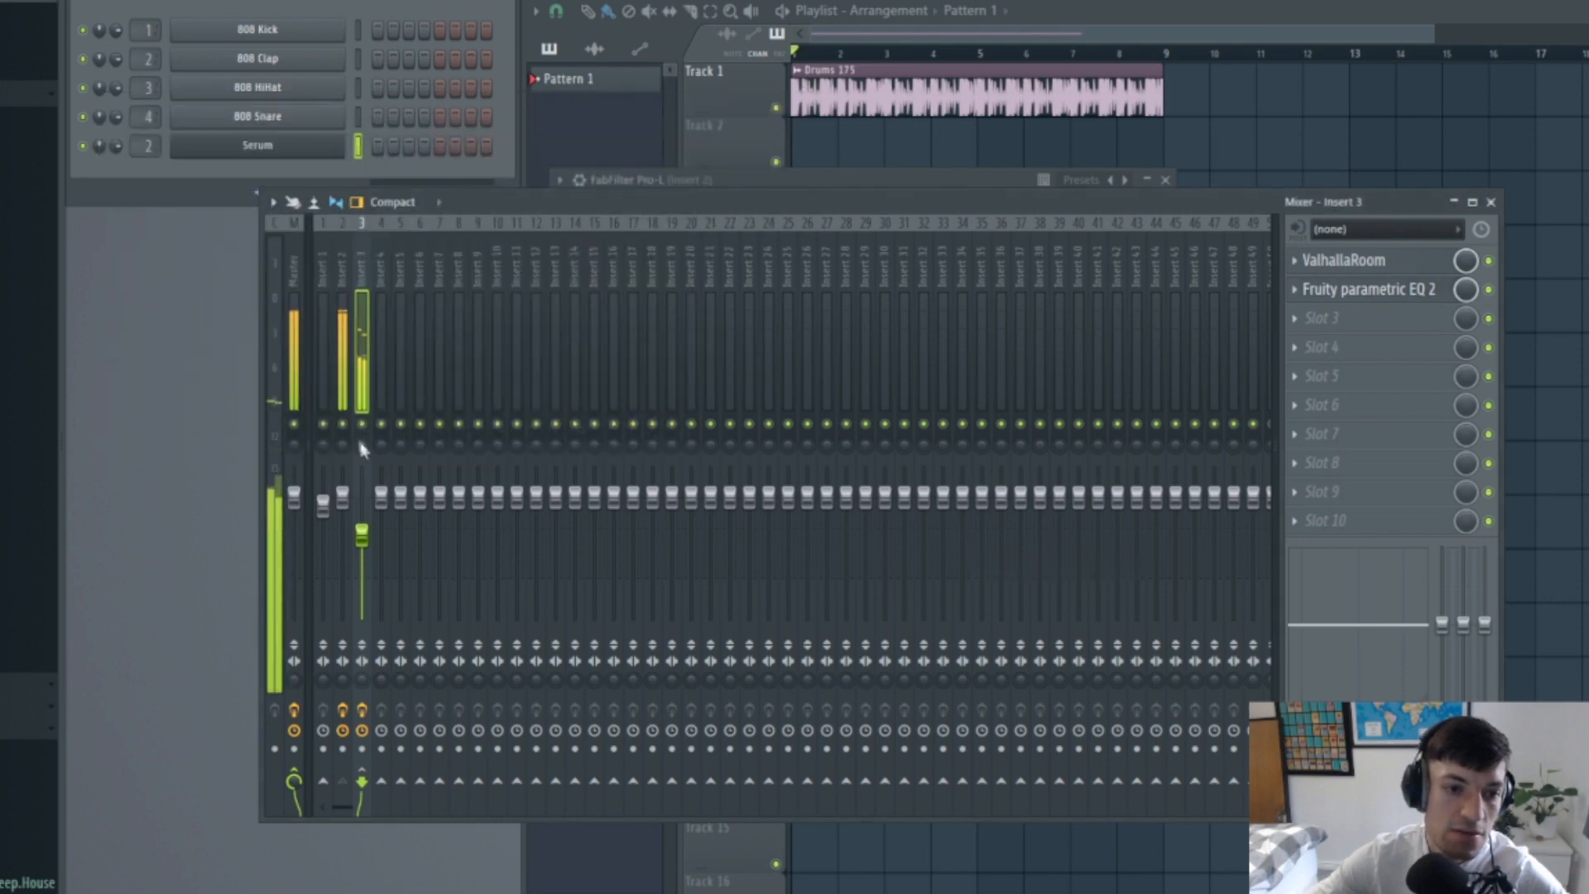
drag(364, 535, 364, 519)
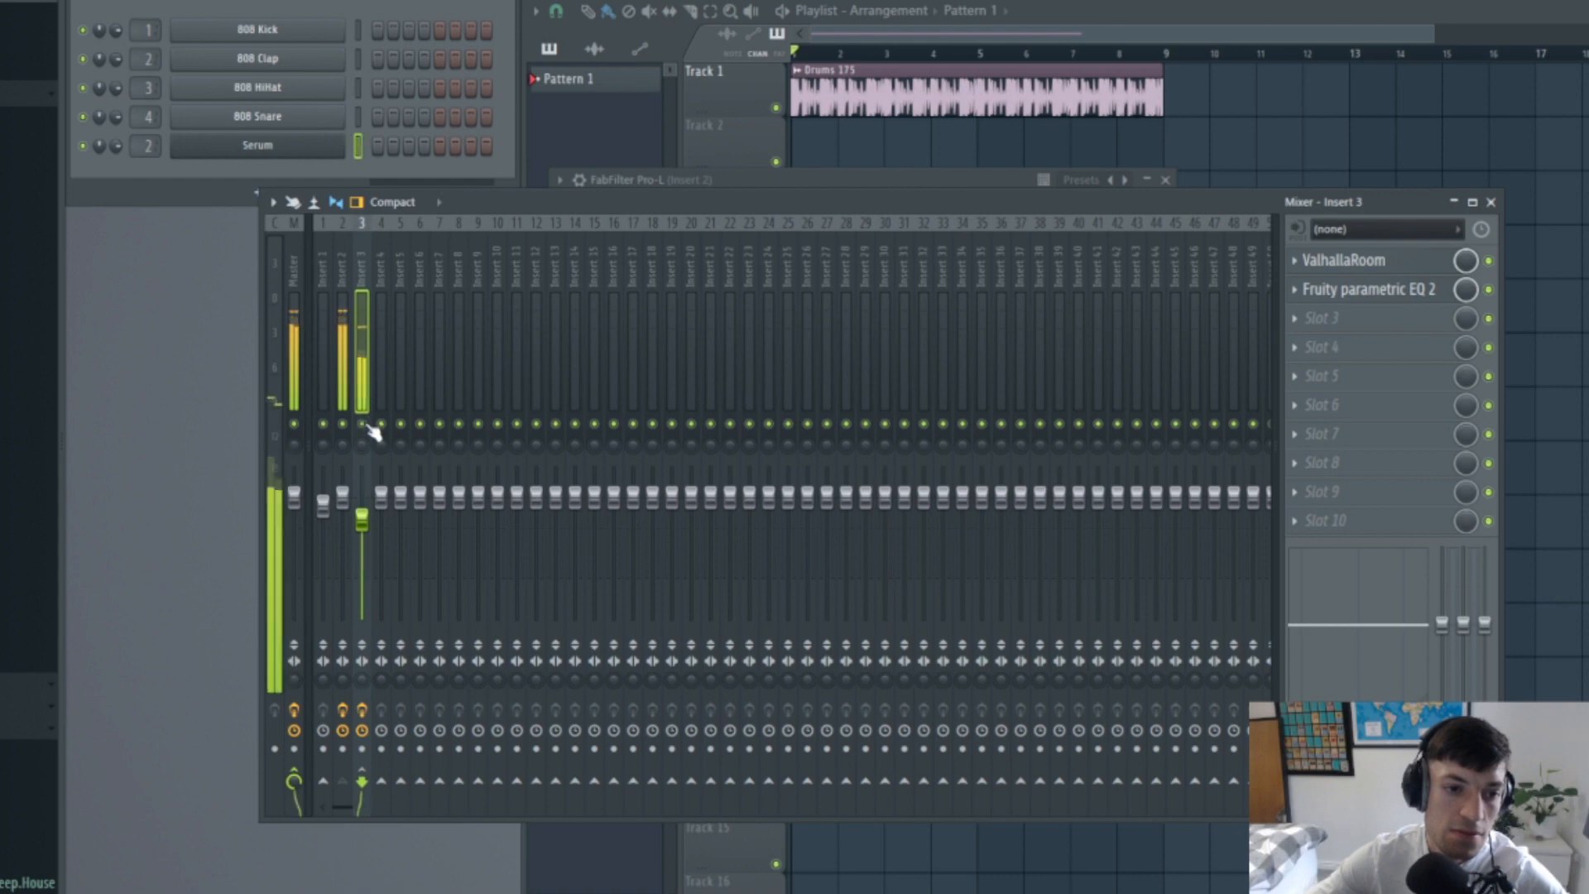
drag(362, 519, 362, 539)
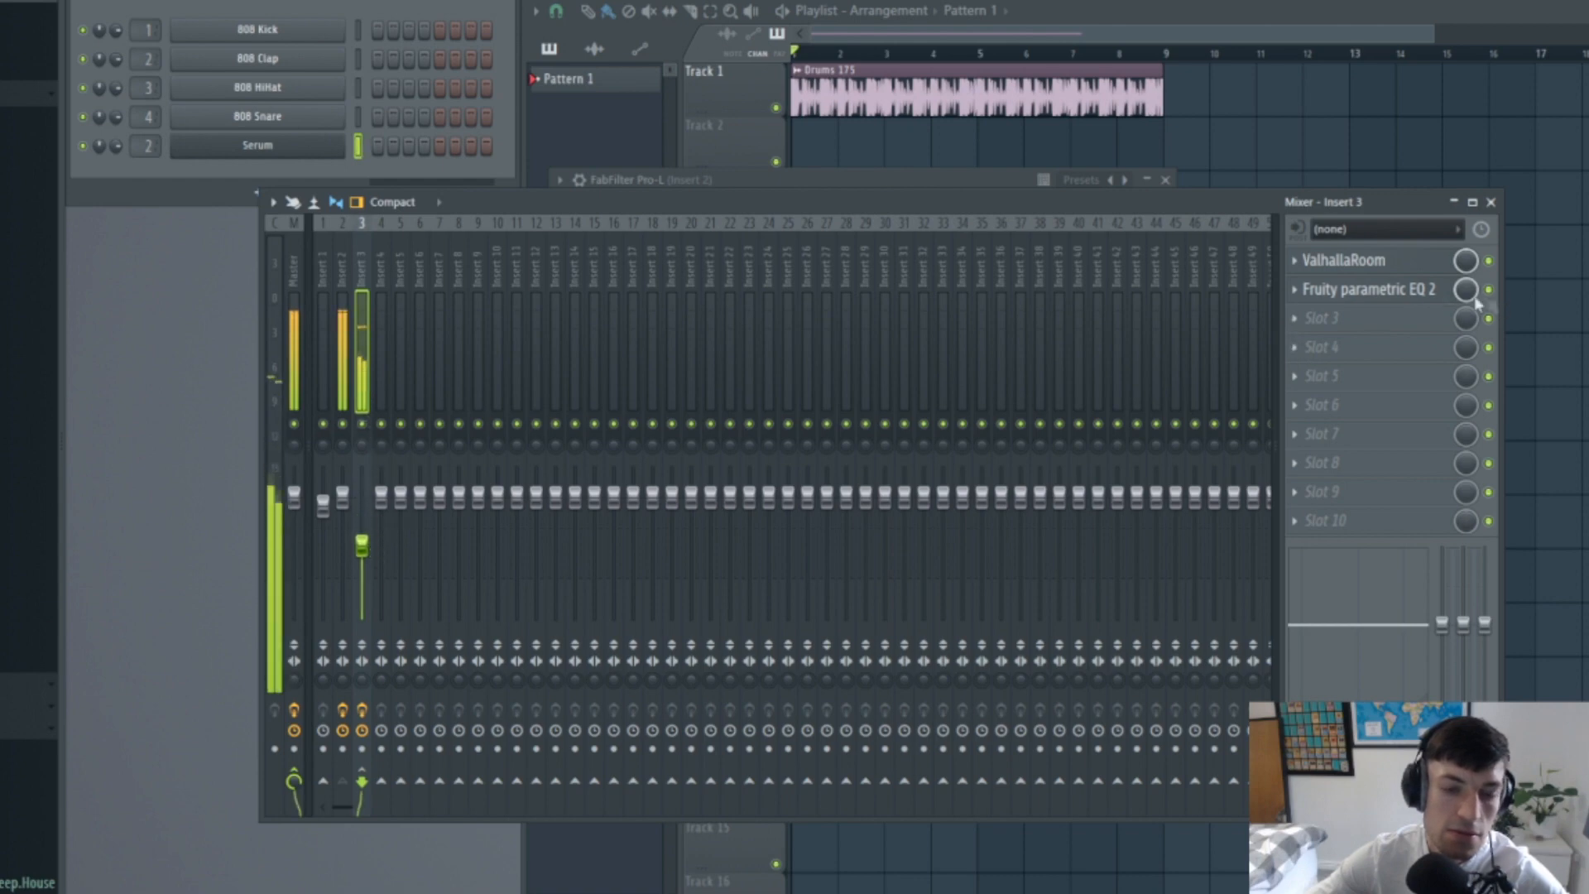
- Set band 2 of Insert 3's Fruity Parametric EQ 2 to High pass and raise its frequency to near band 1's cutoff
click(1362, 290)
key(space)
right_click(245, 268)
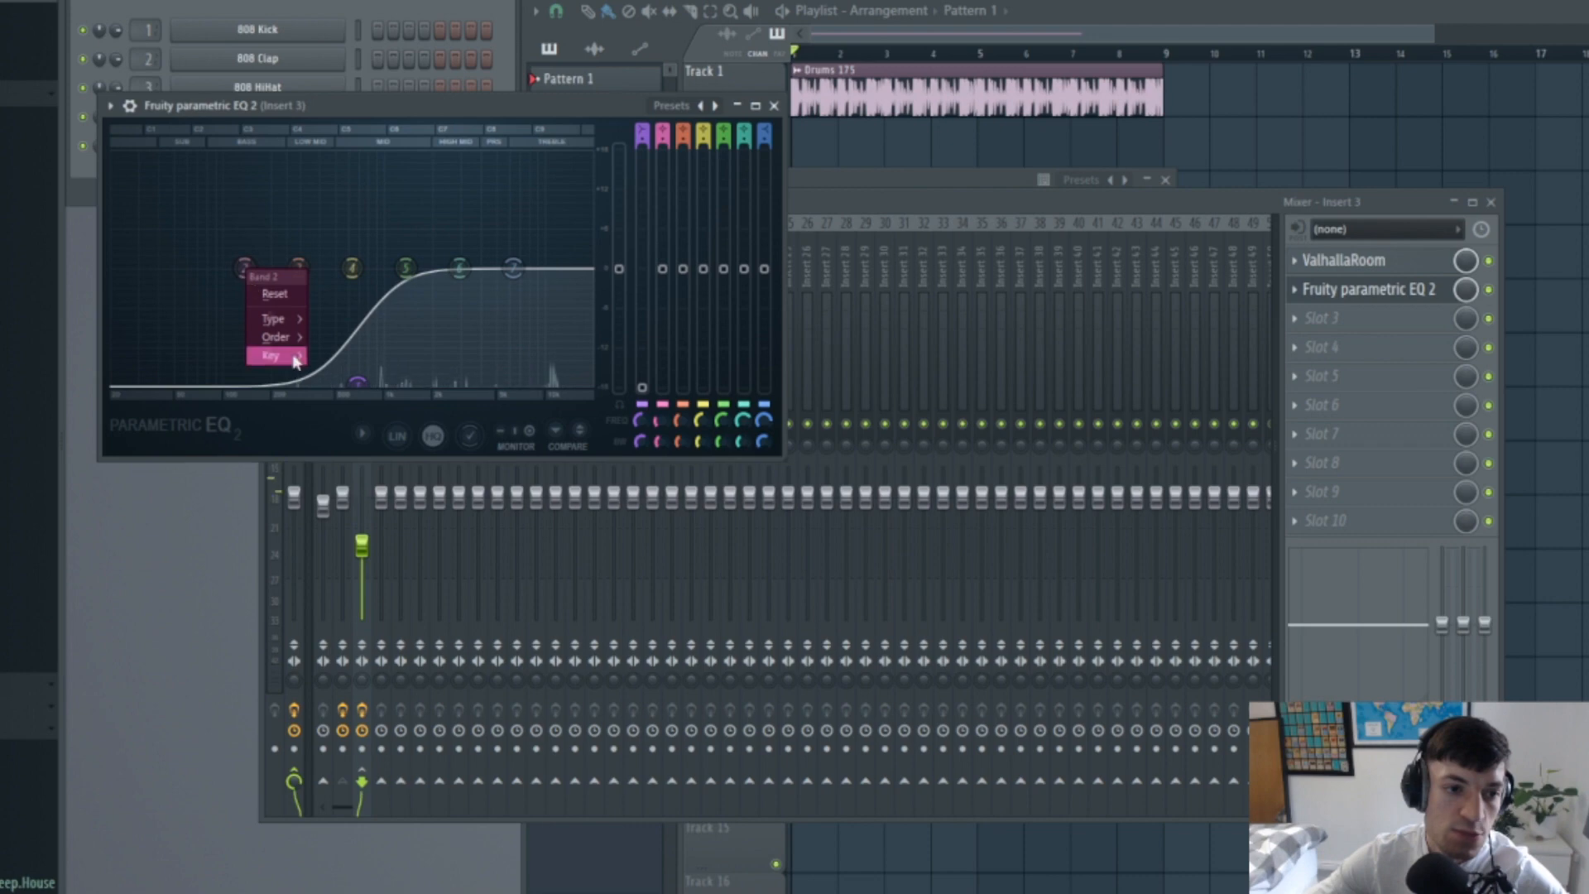
mouse_move(289, 339)
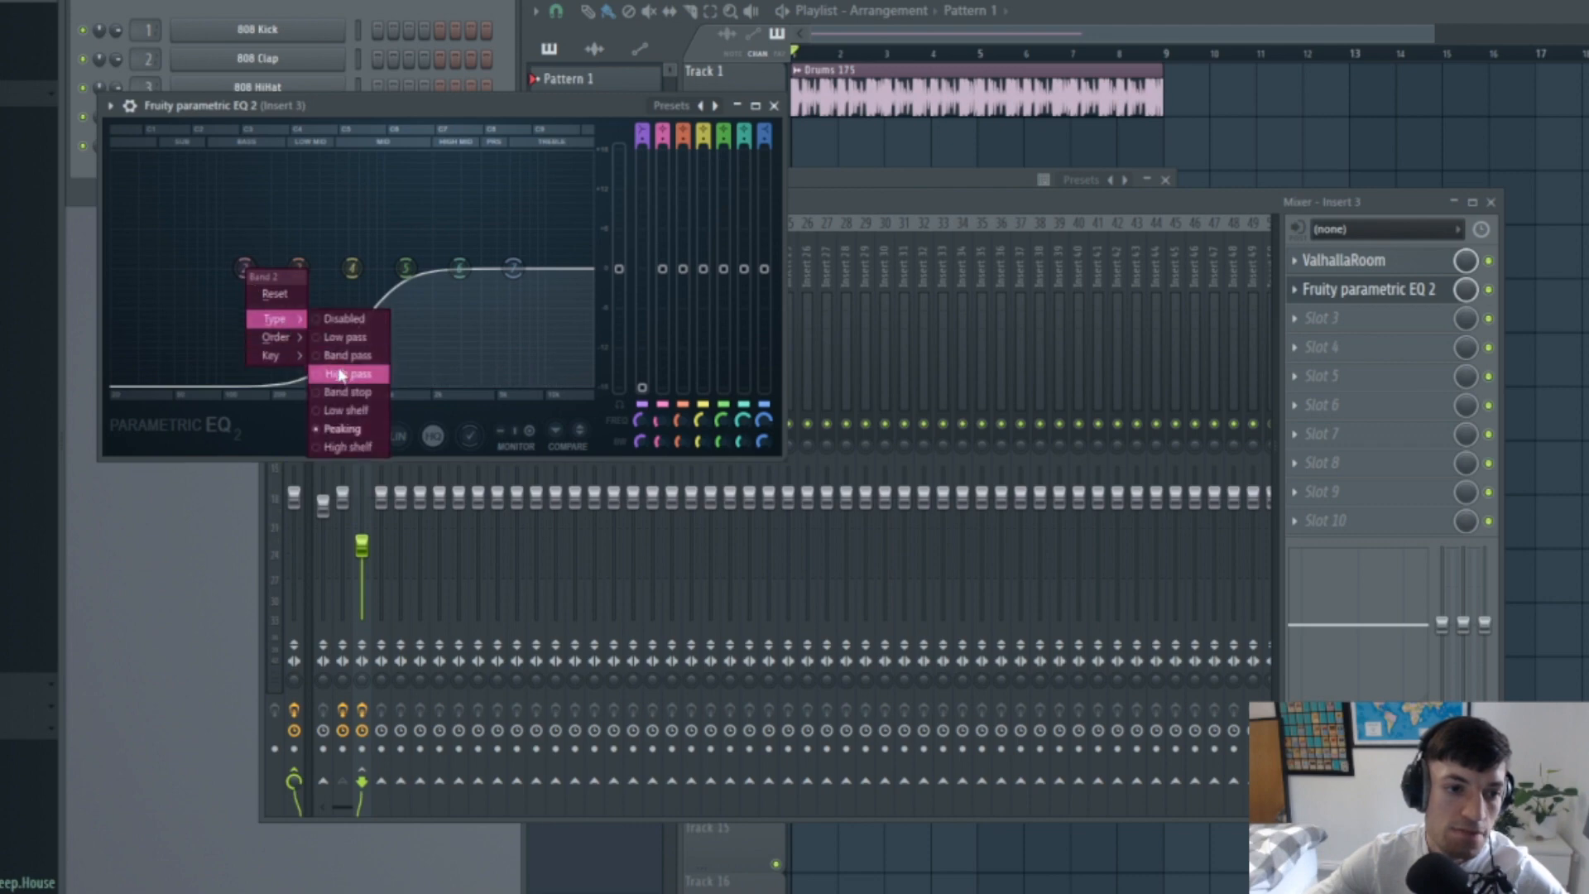
click(340, 374)
key(space)
drag(245, 268, 348, 267)
click(774, 106)
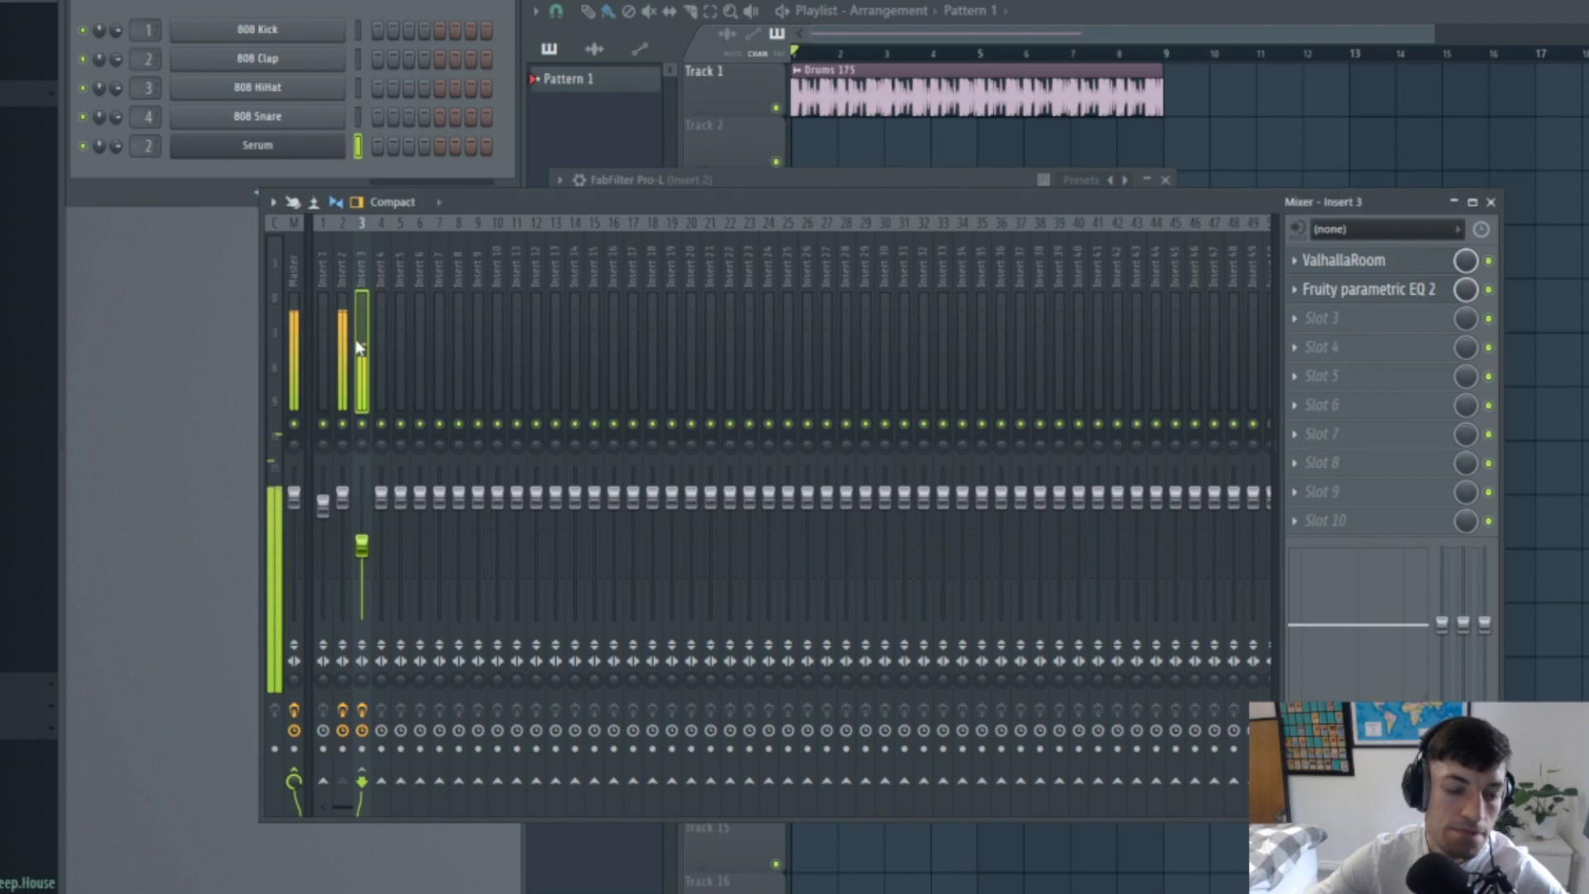
- Try ValhallaRoom's Decay at 0.95 s while auditioning the bass, and return it to 0.59 s
click(1349, 260)
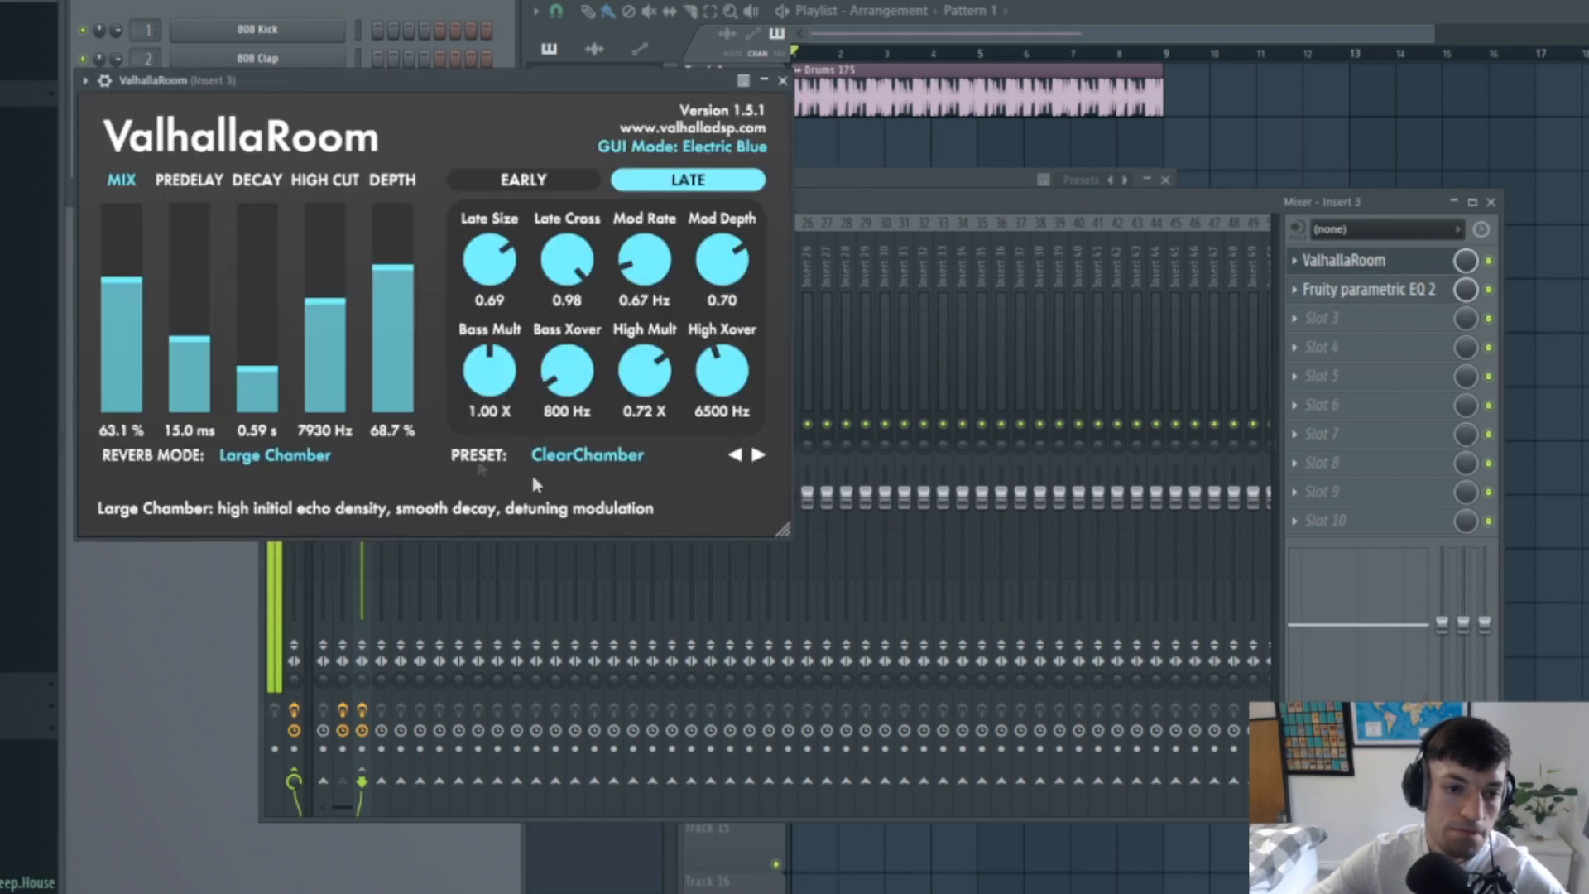
mouse_move(257, 365)
mouse_down()
mouse_move(256, 343)
mouse_move(256, 360)
mouse_up()
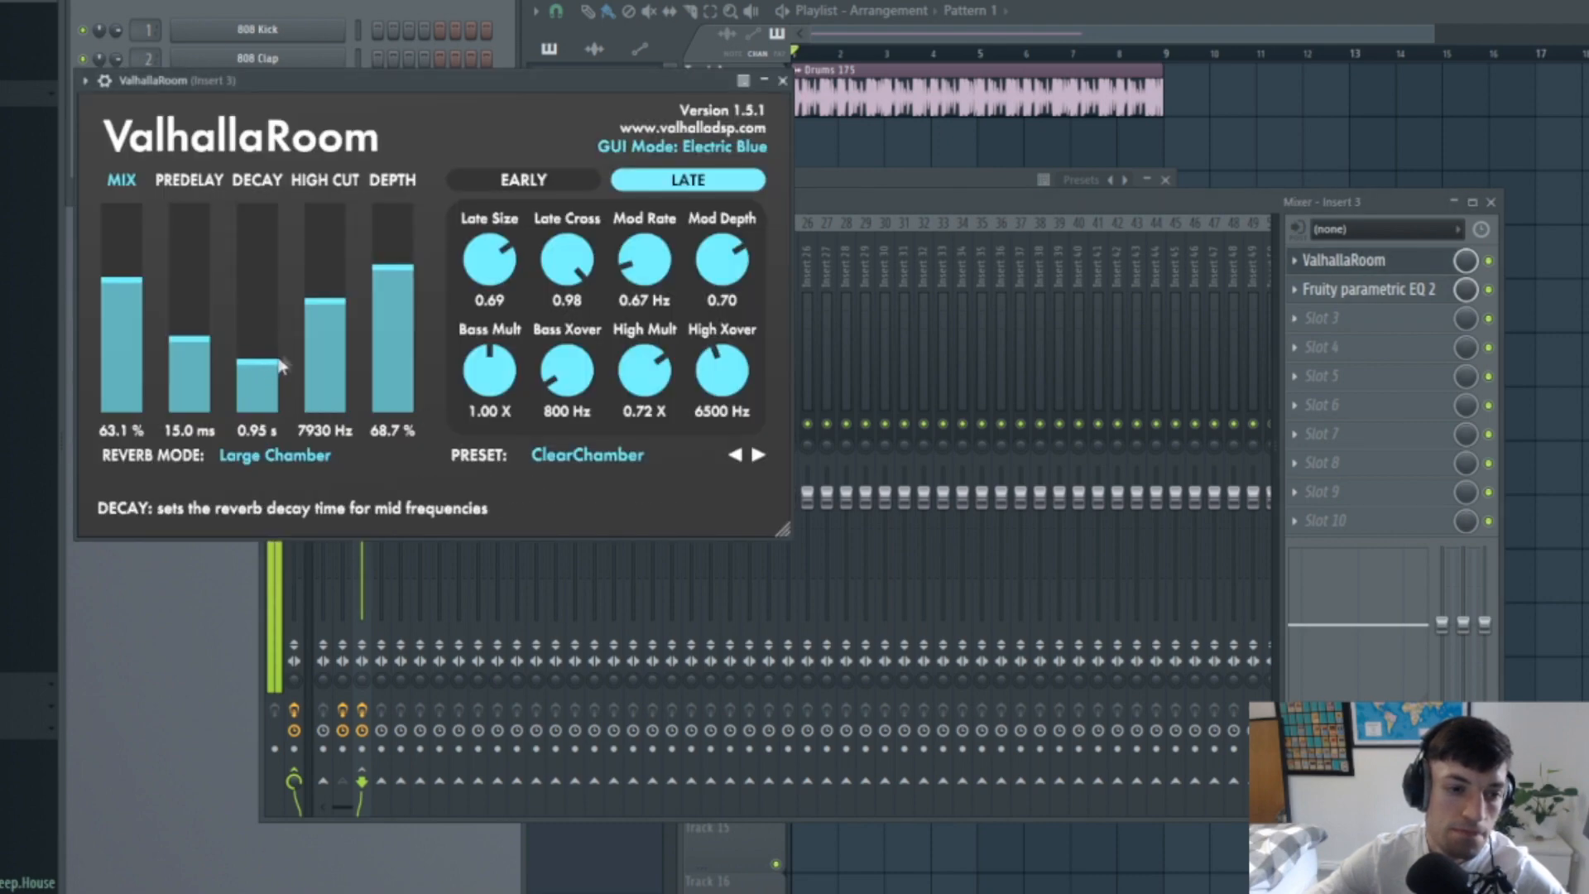
click(782, 82)
click(1358, 262)
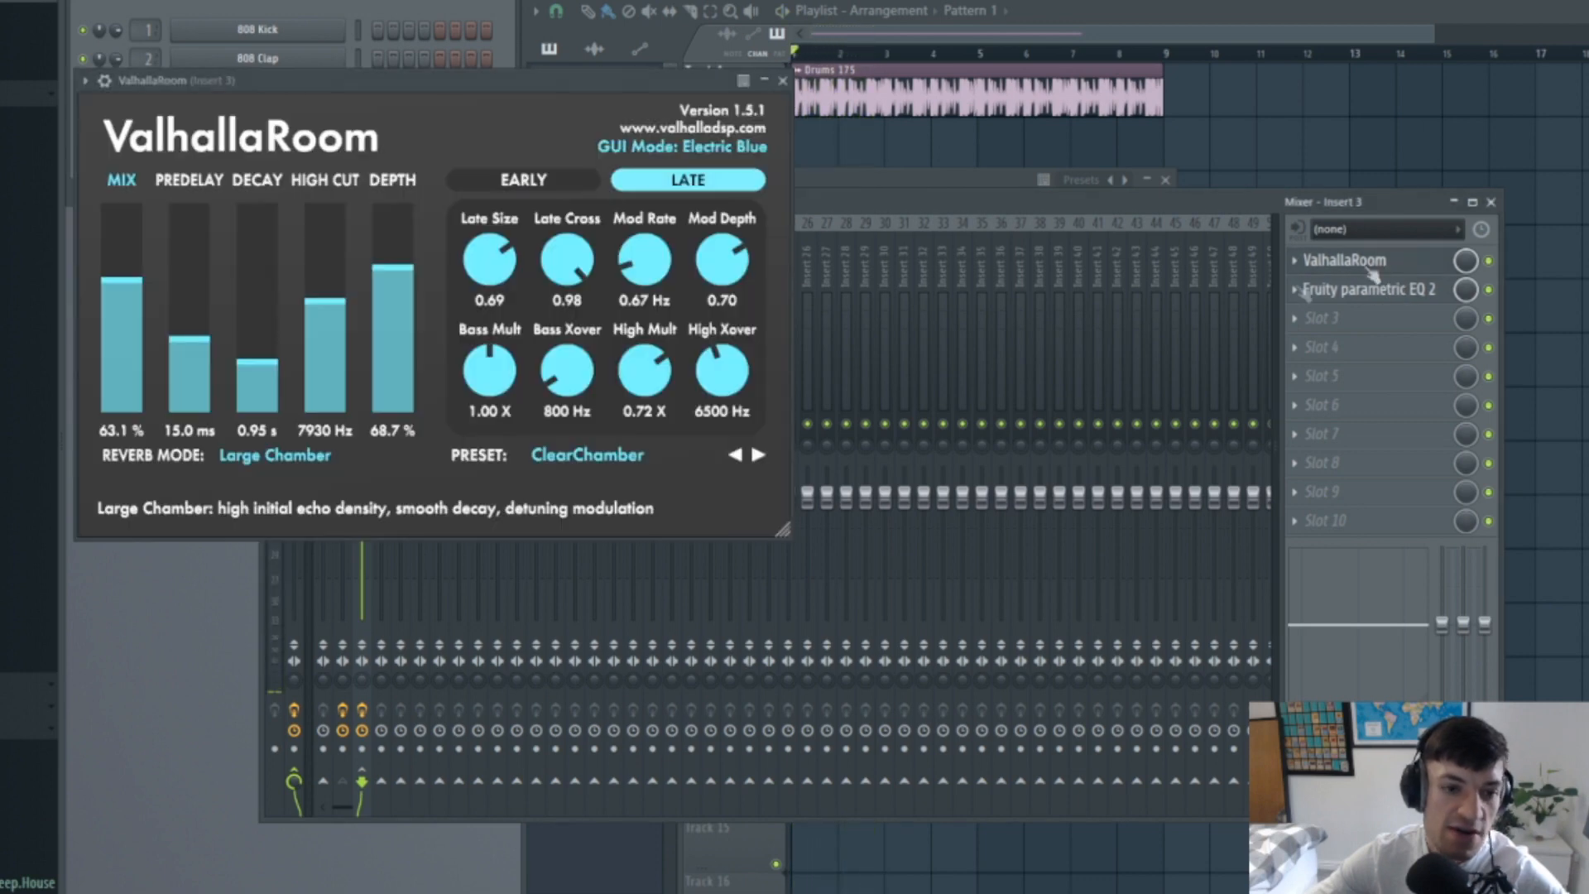
drag(262, 368, 267, 392)
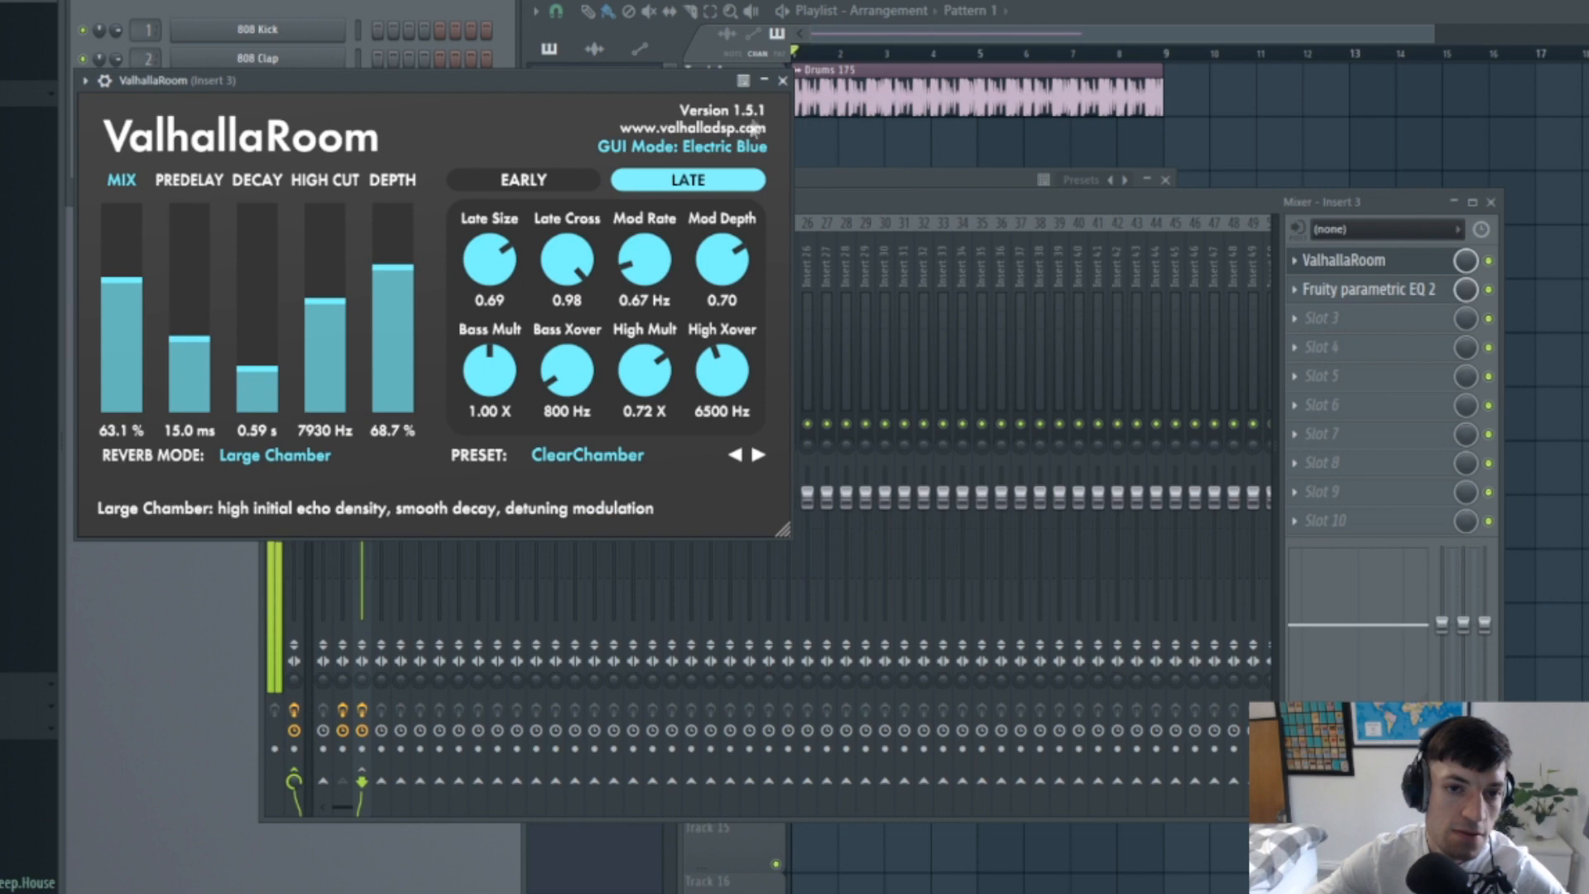
- Raise mixer Insert 3's fader slightly and select Insert 2
click(782, 80)
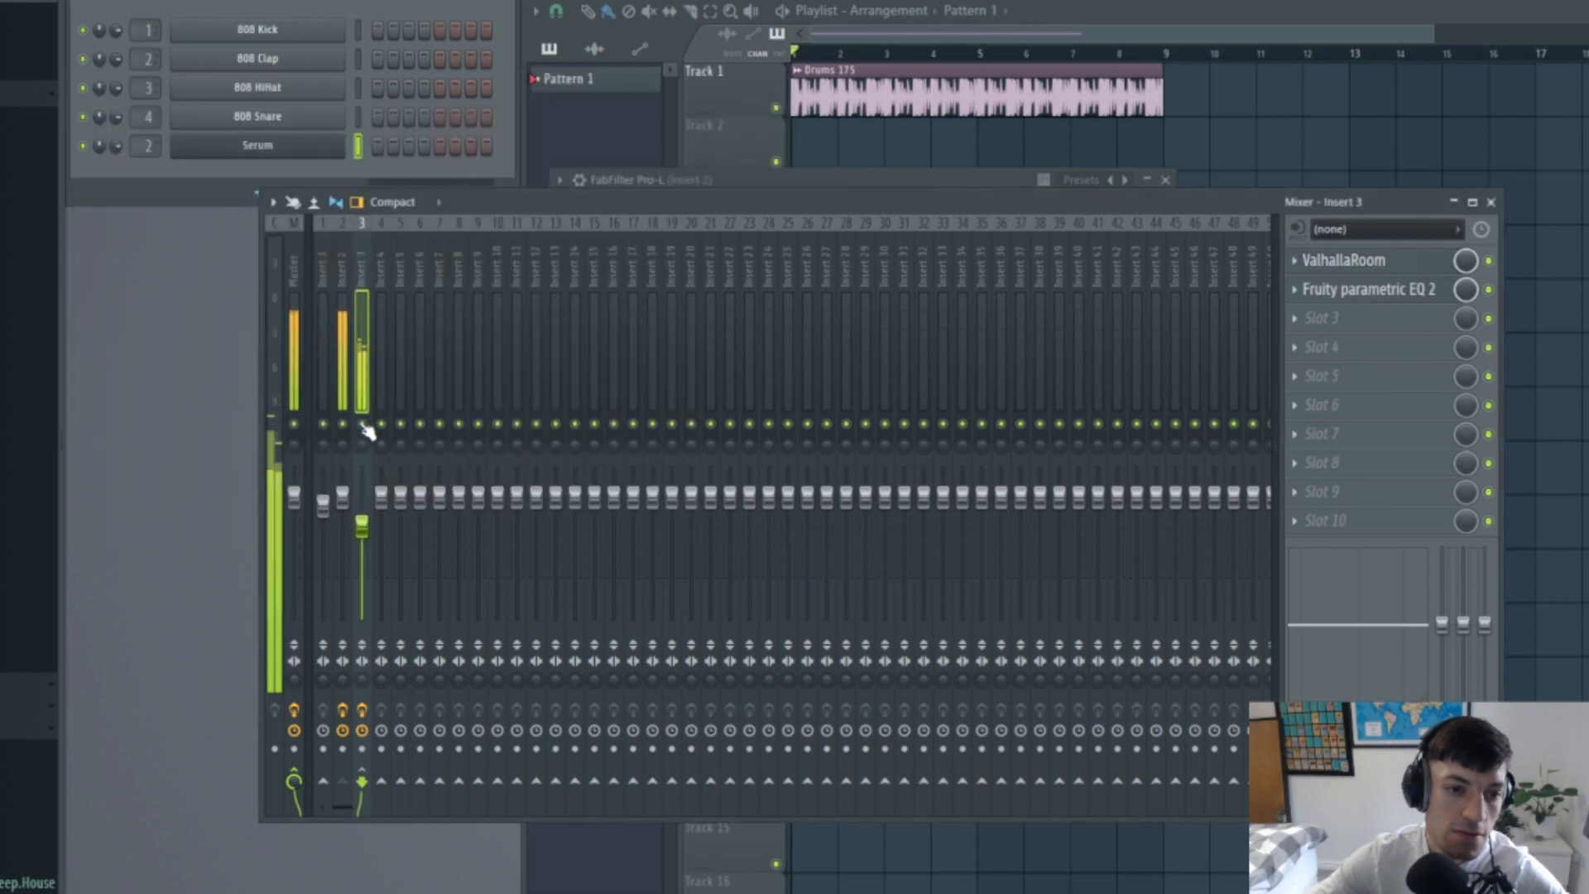
click(339, 343)
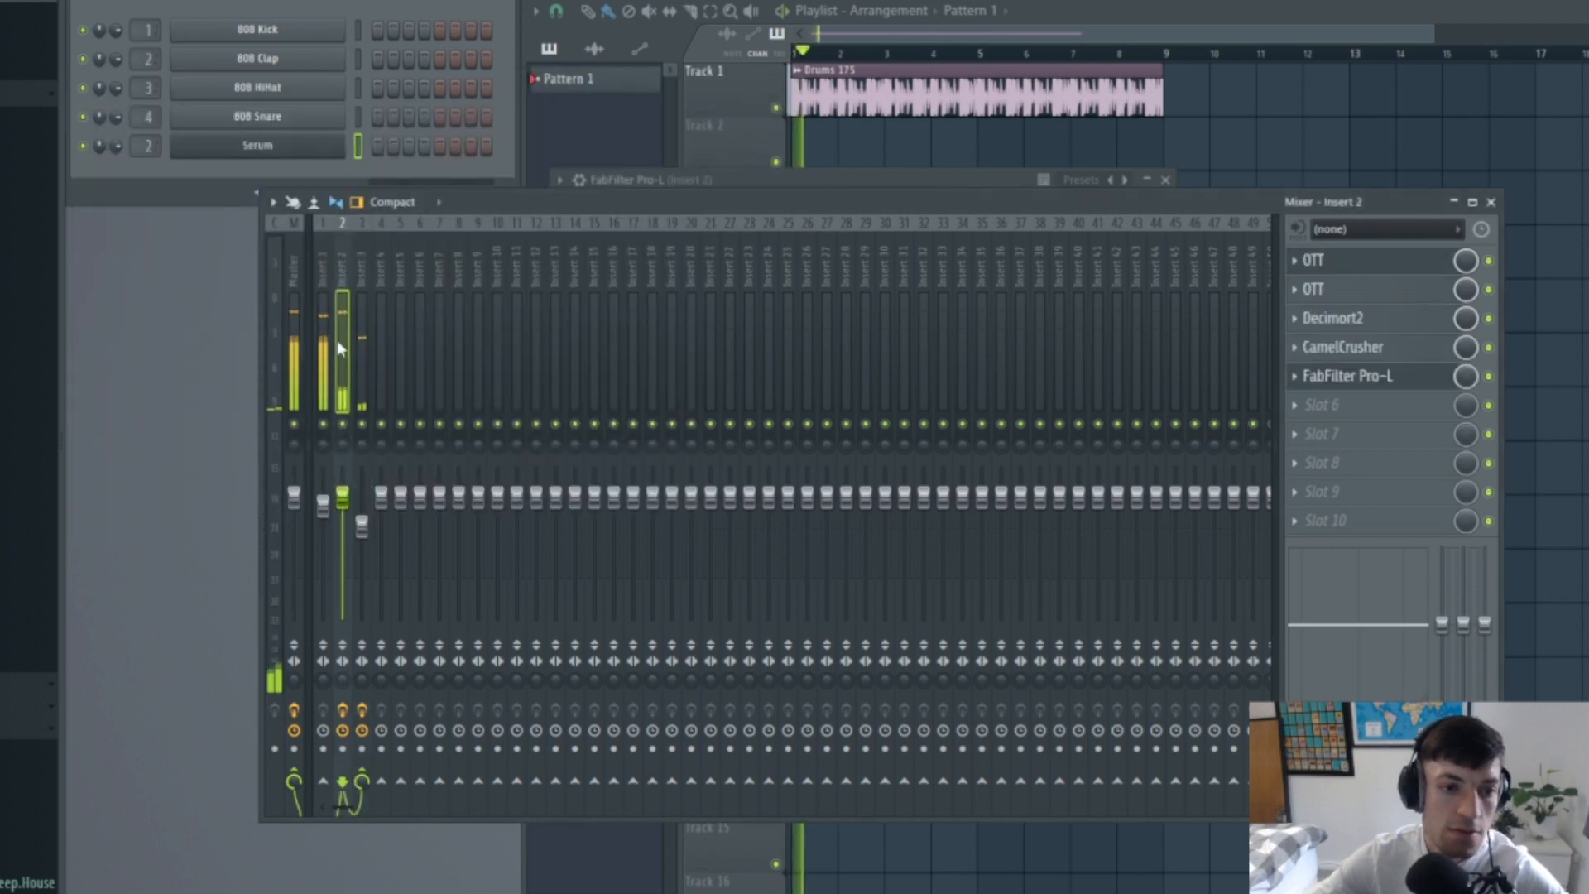